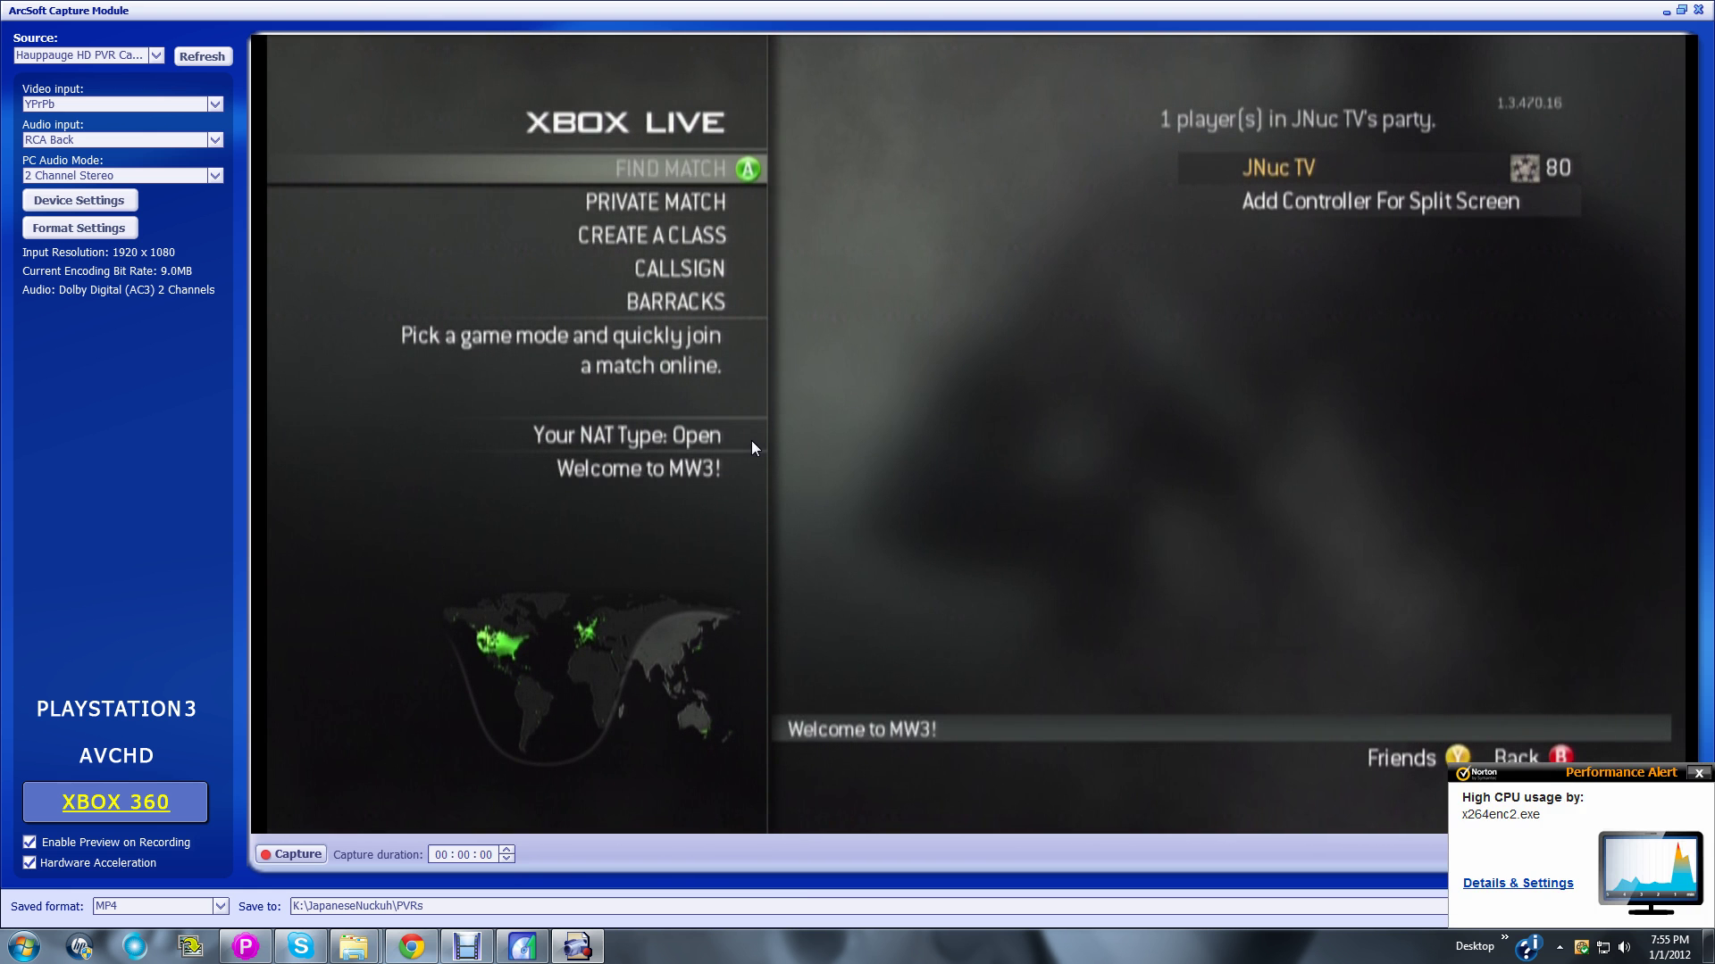
- Dismiss the Norton high CPU alert over the MW3 Xbox Live capture preview
left_click(1701, 774)
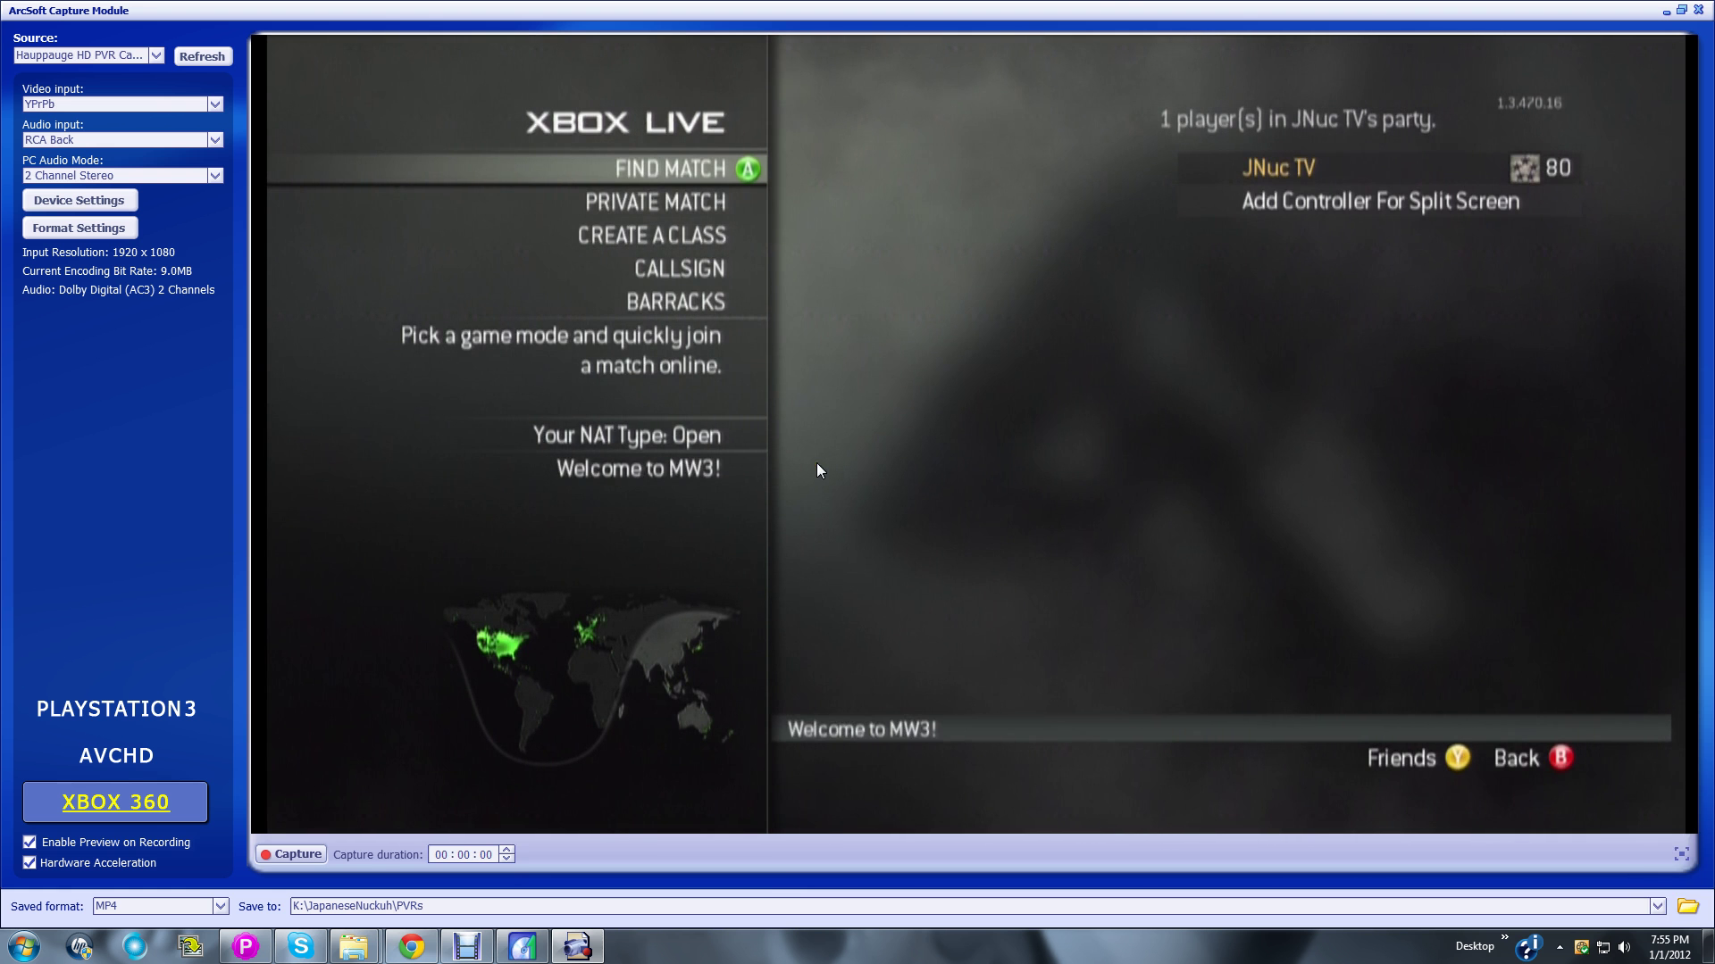
left_click(1665, 12)
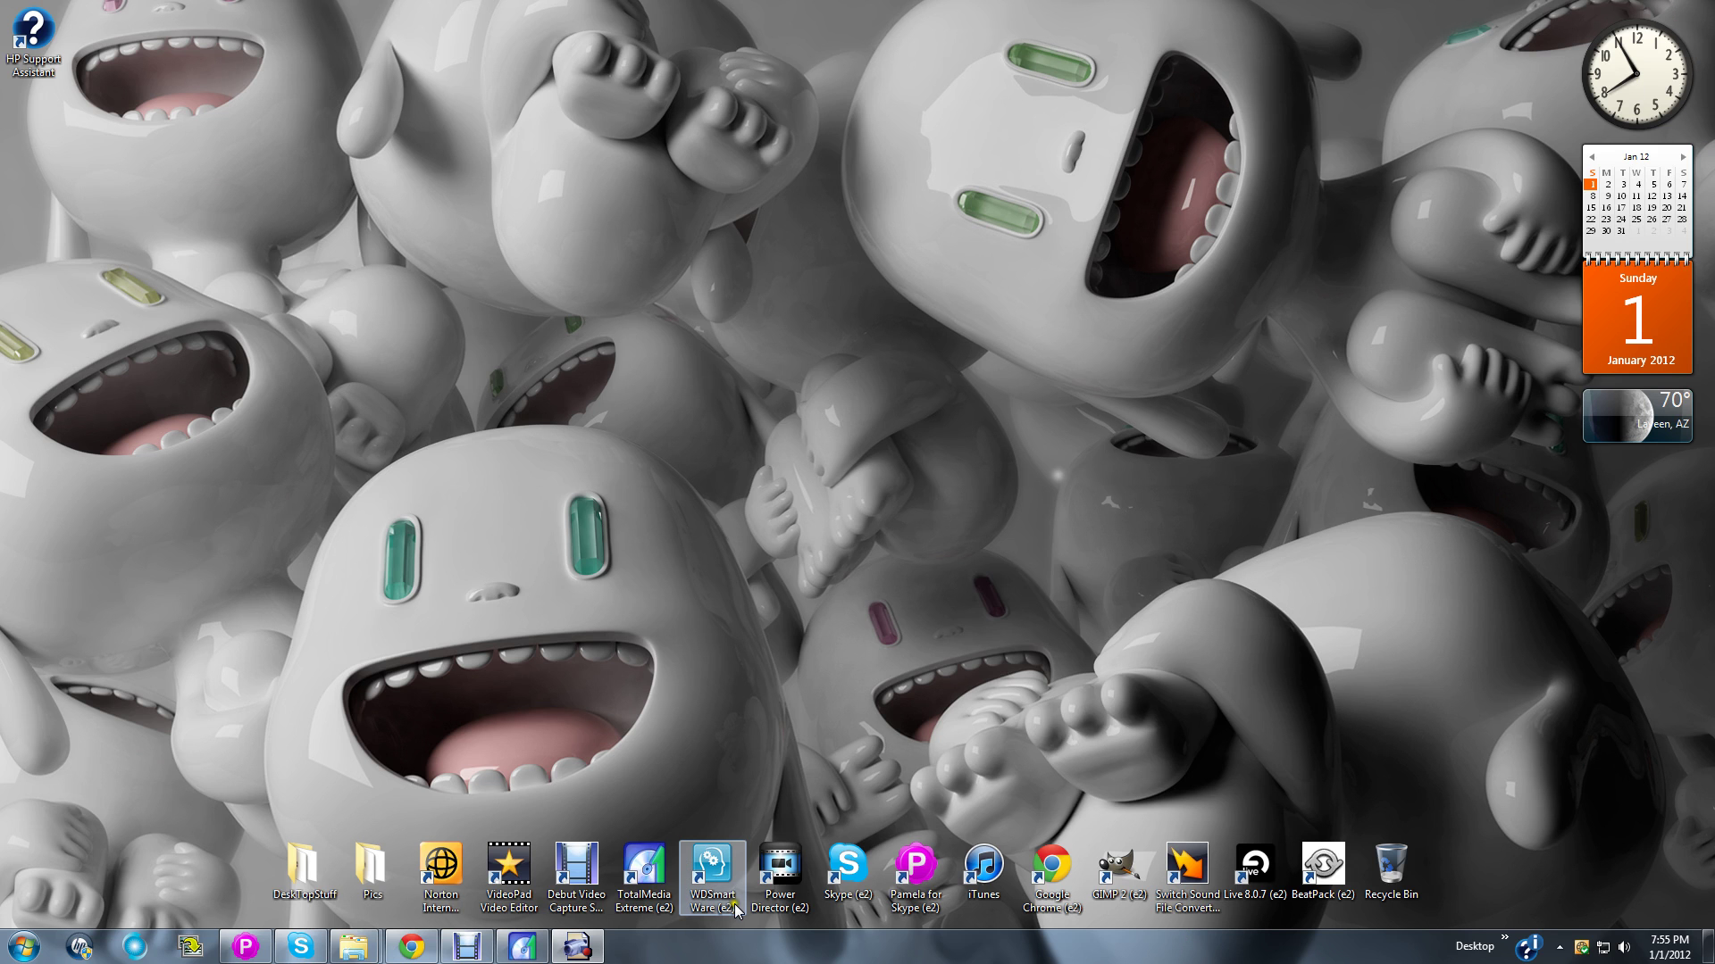
left_click(406, 949)
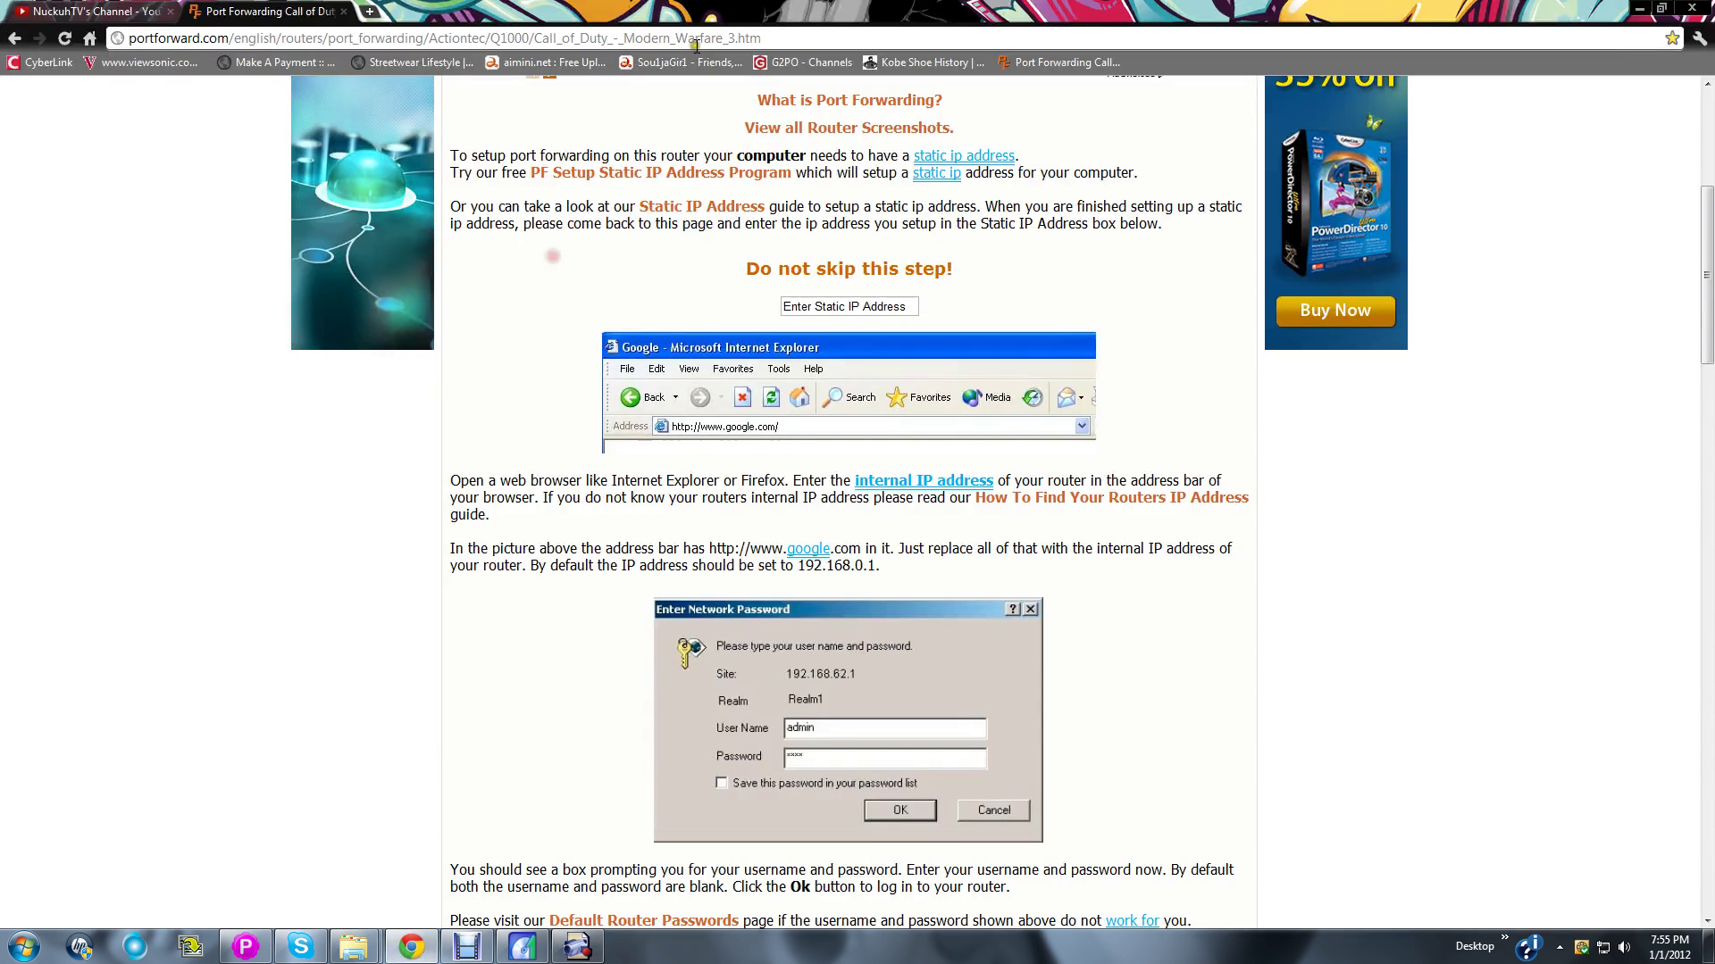
left_click(343, 12)
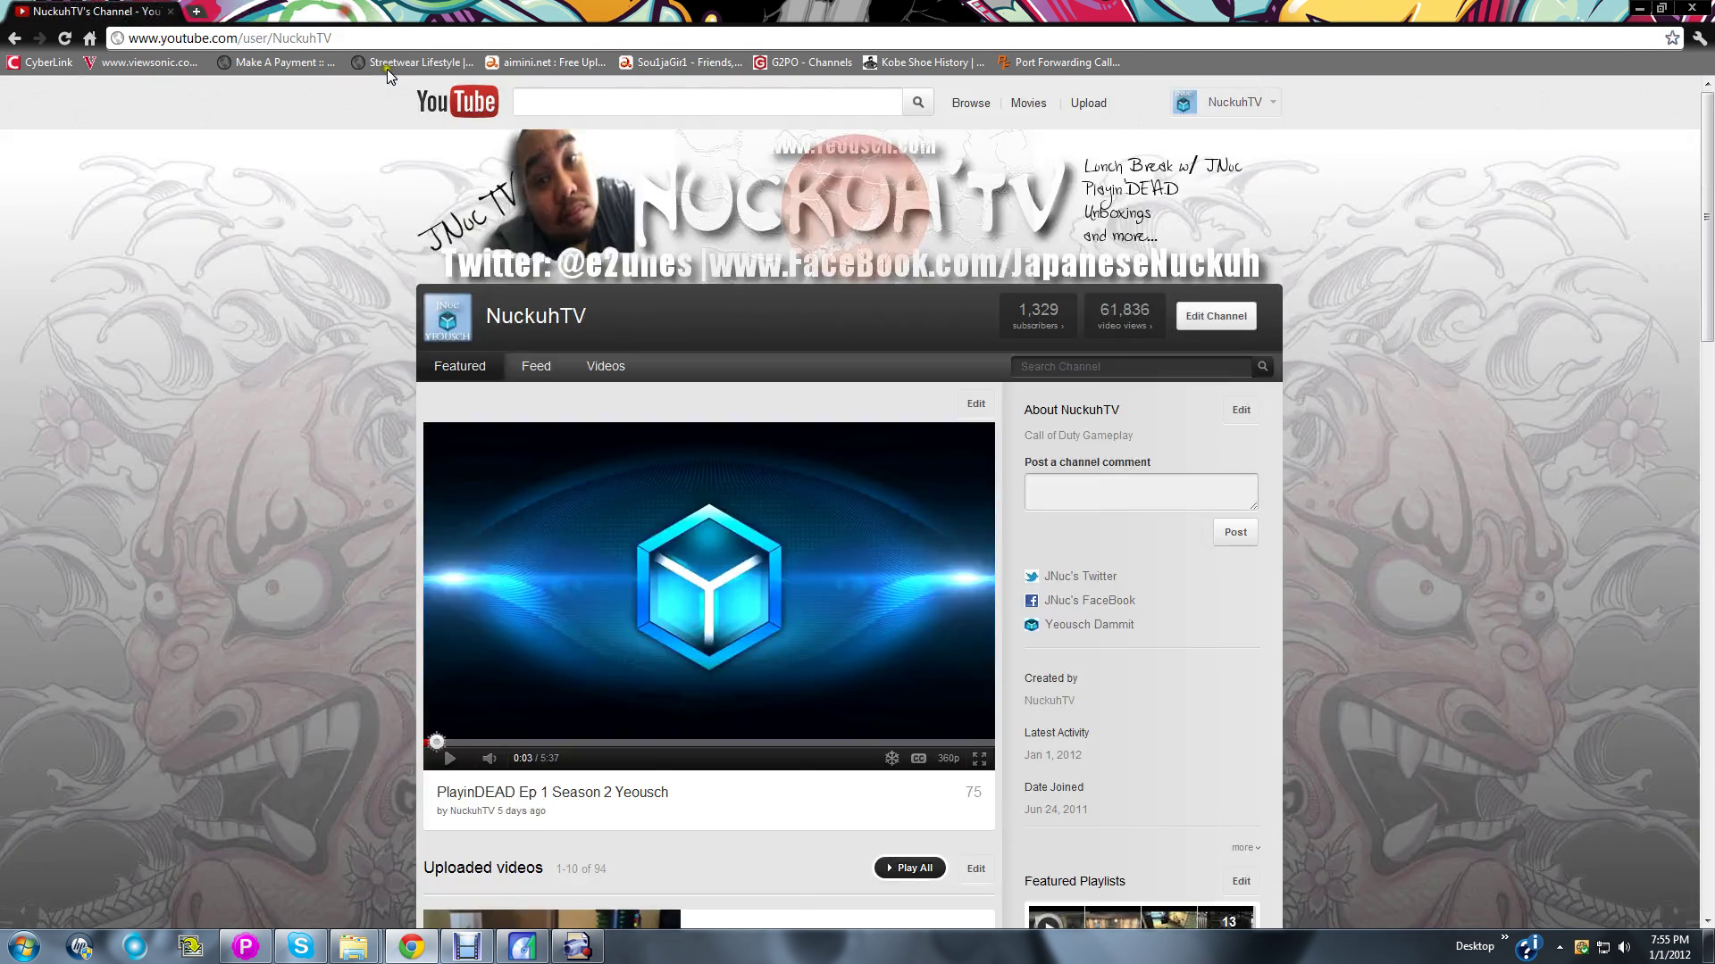
left_click(199, 11)
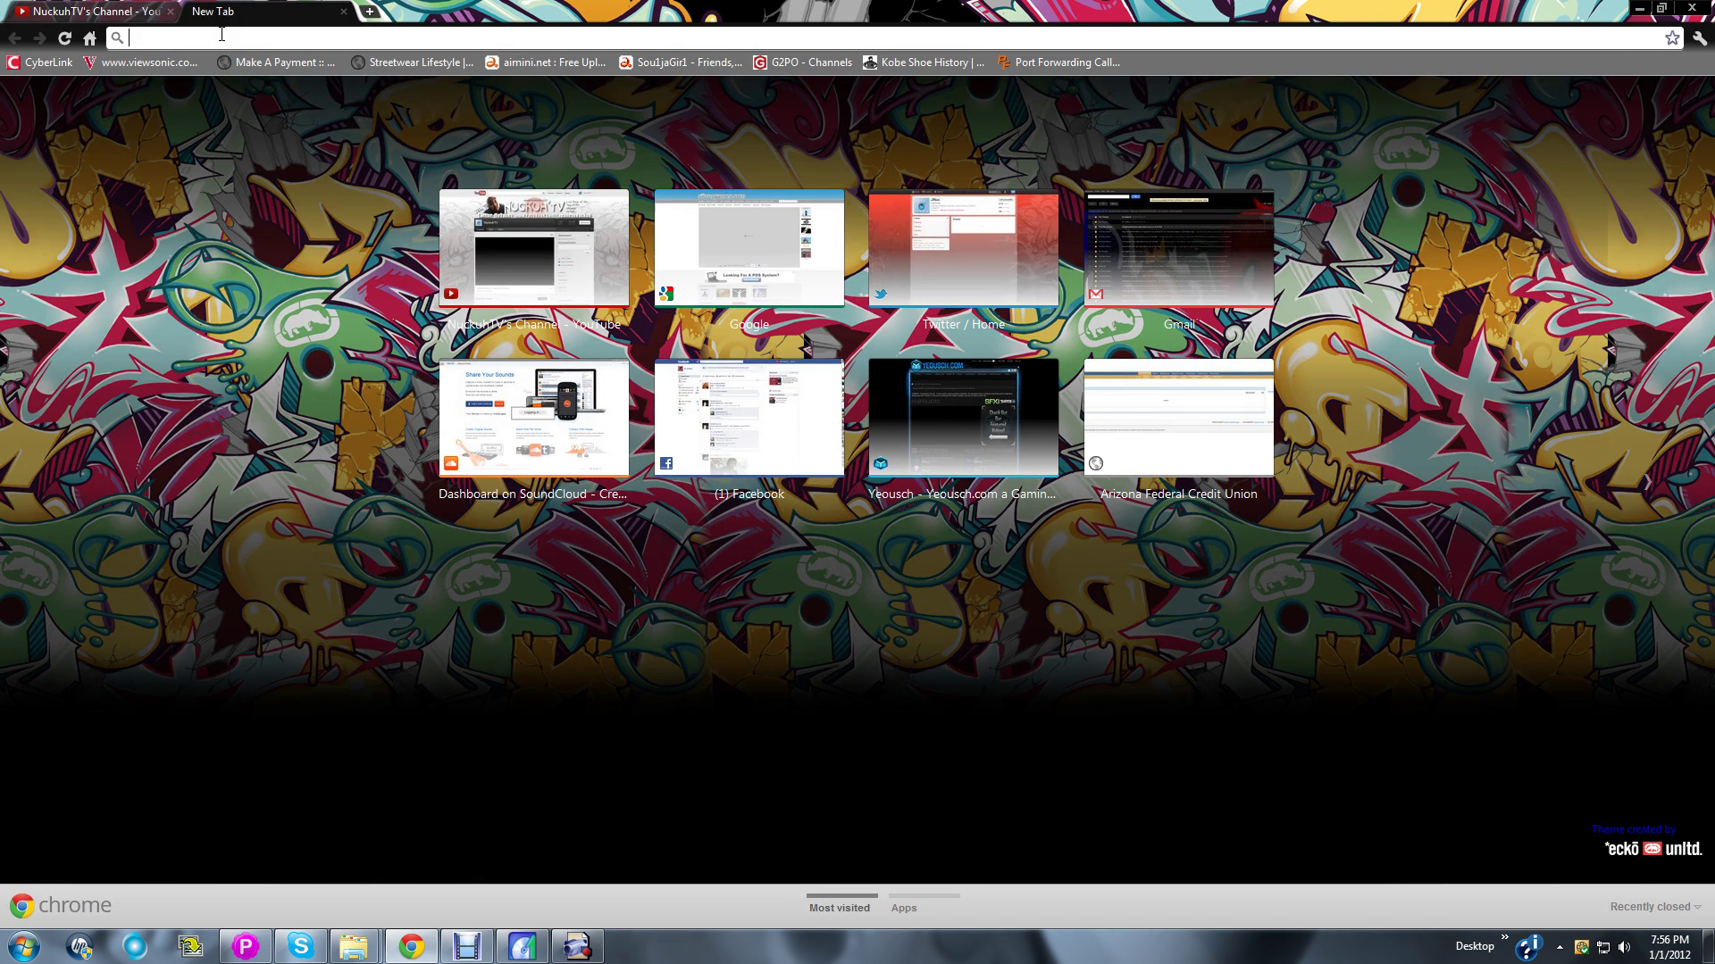
type("www.po")
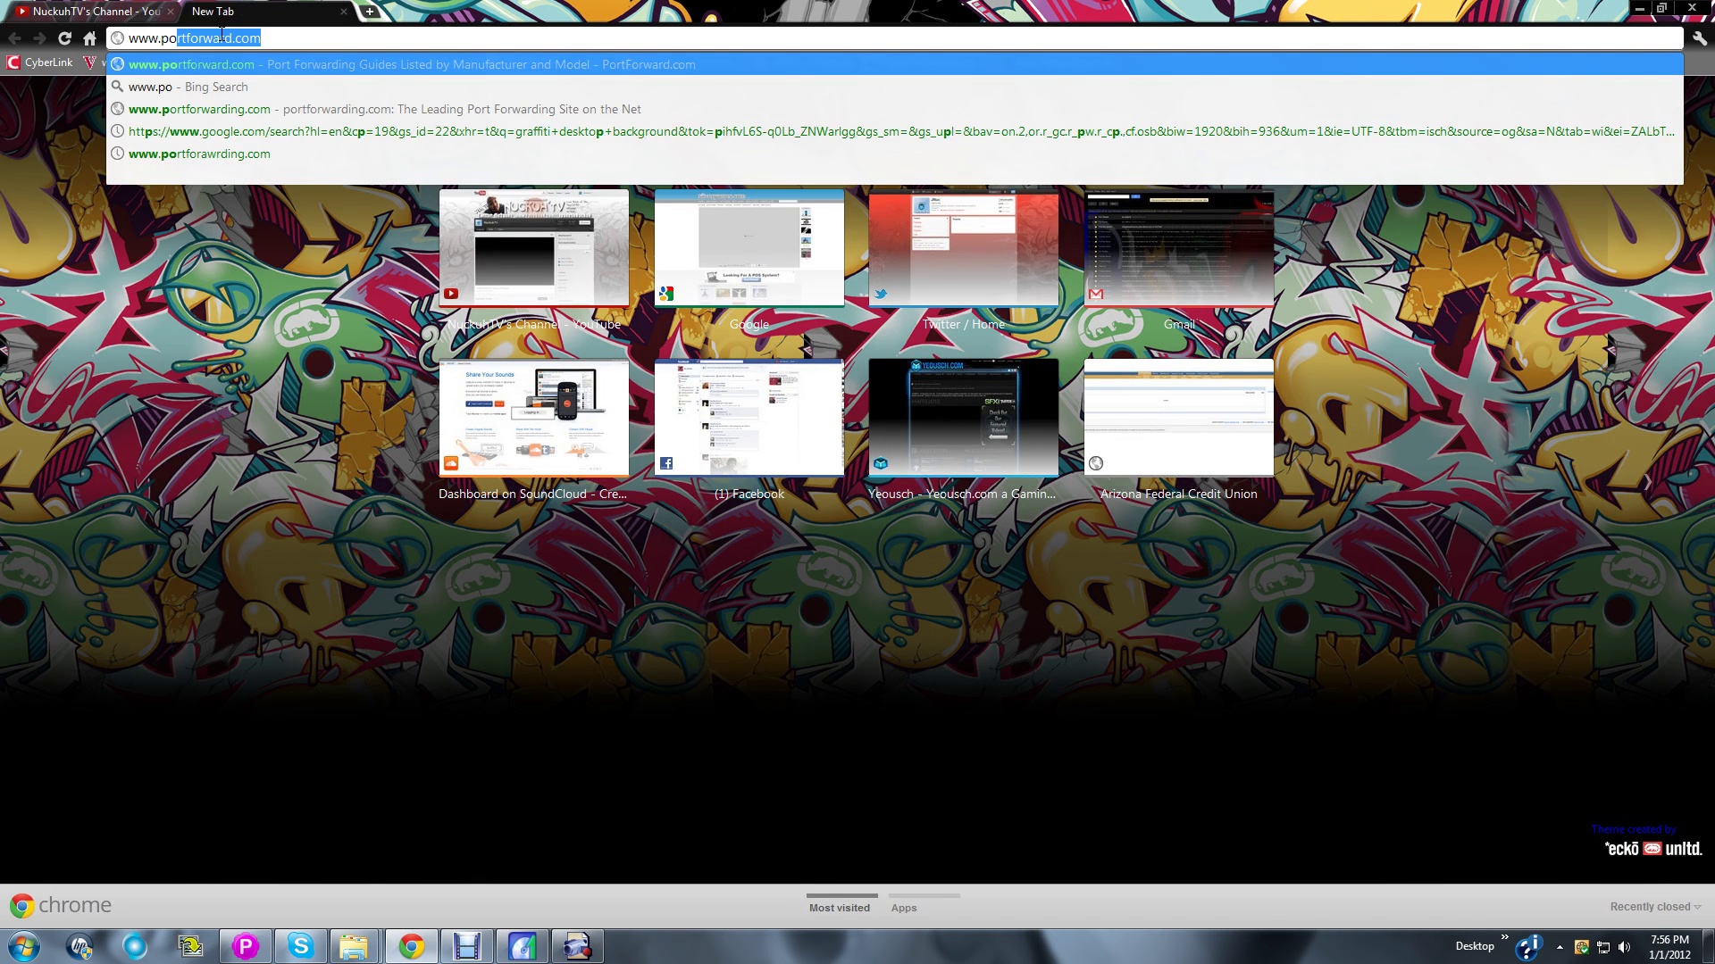
type("rtfo")
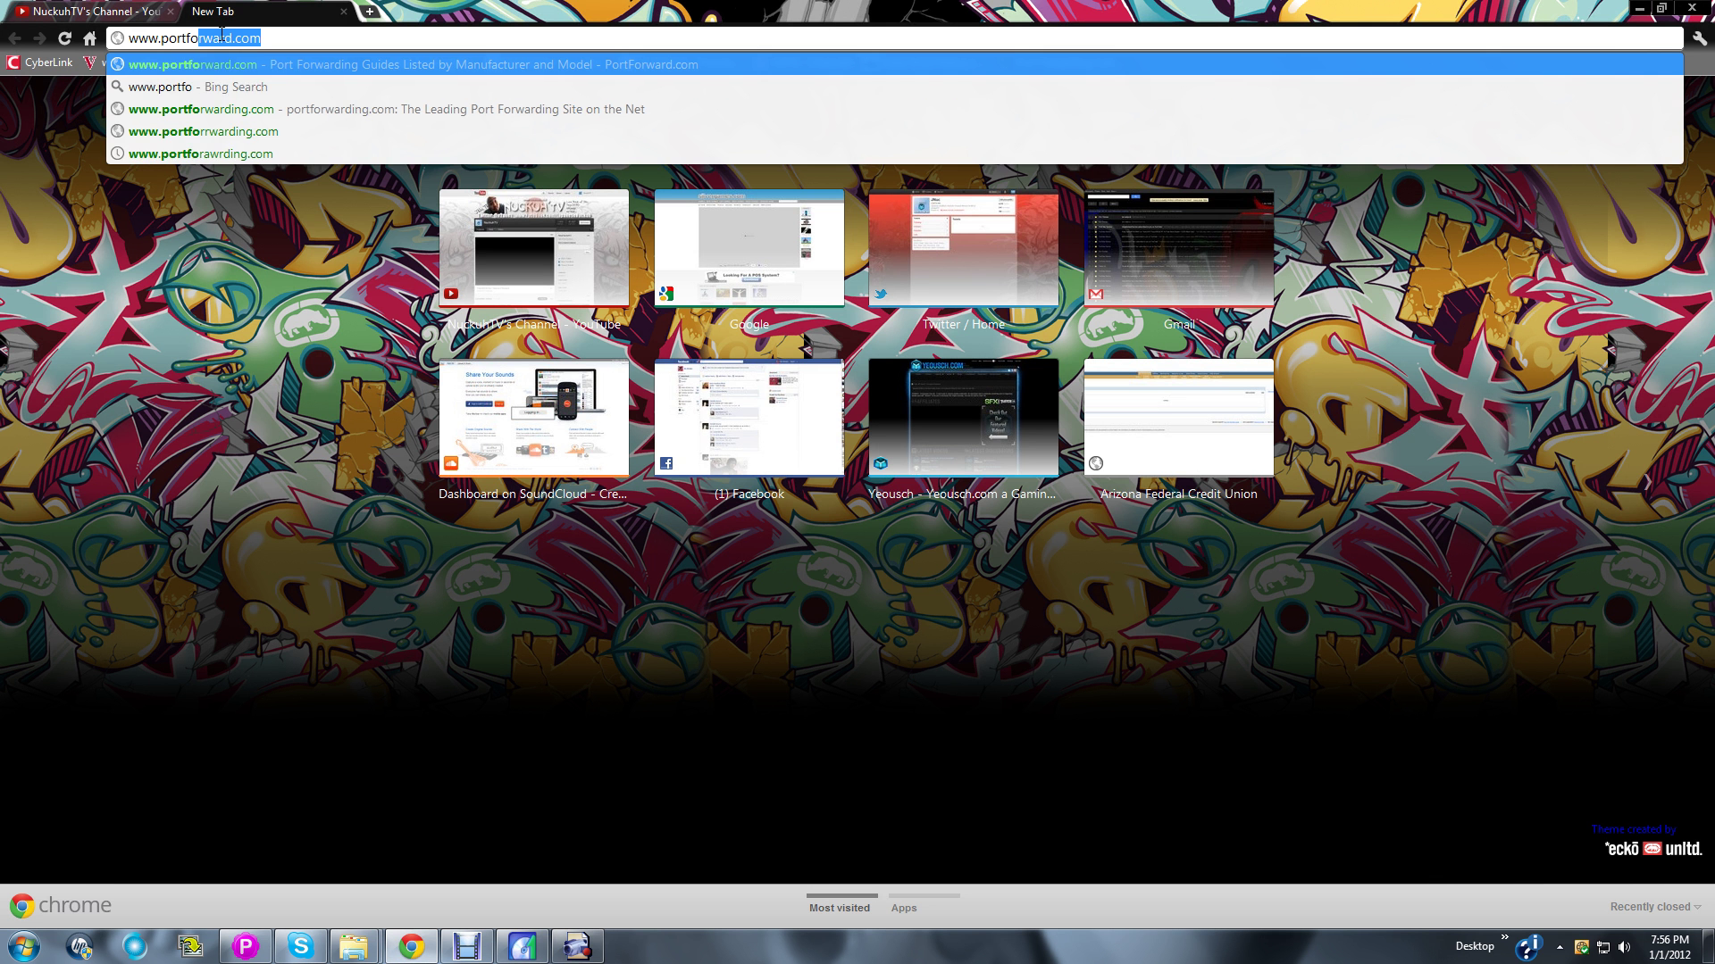
type("rward.c")
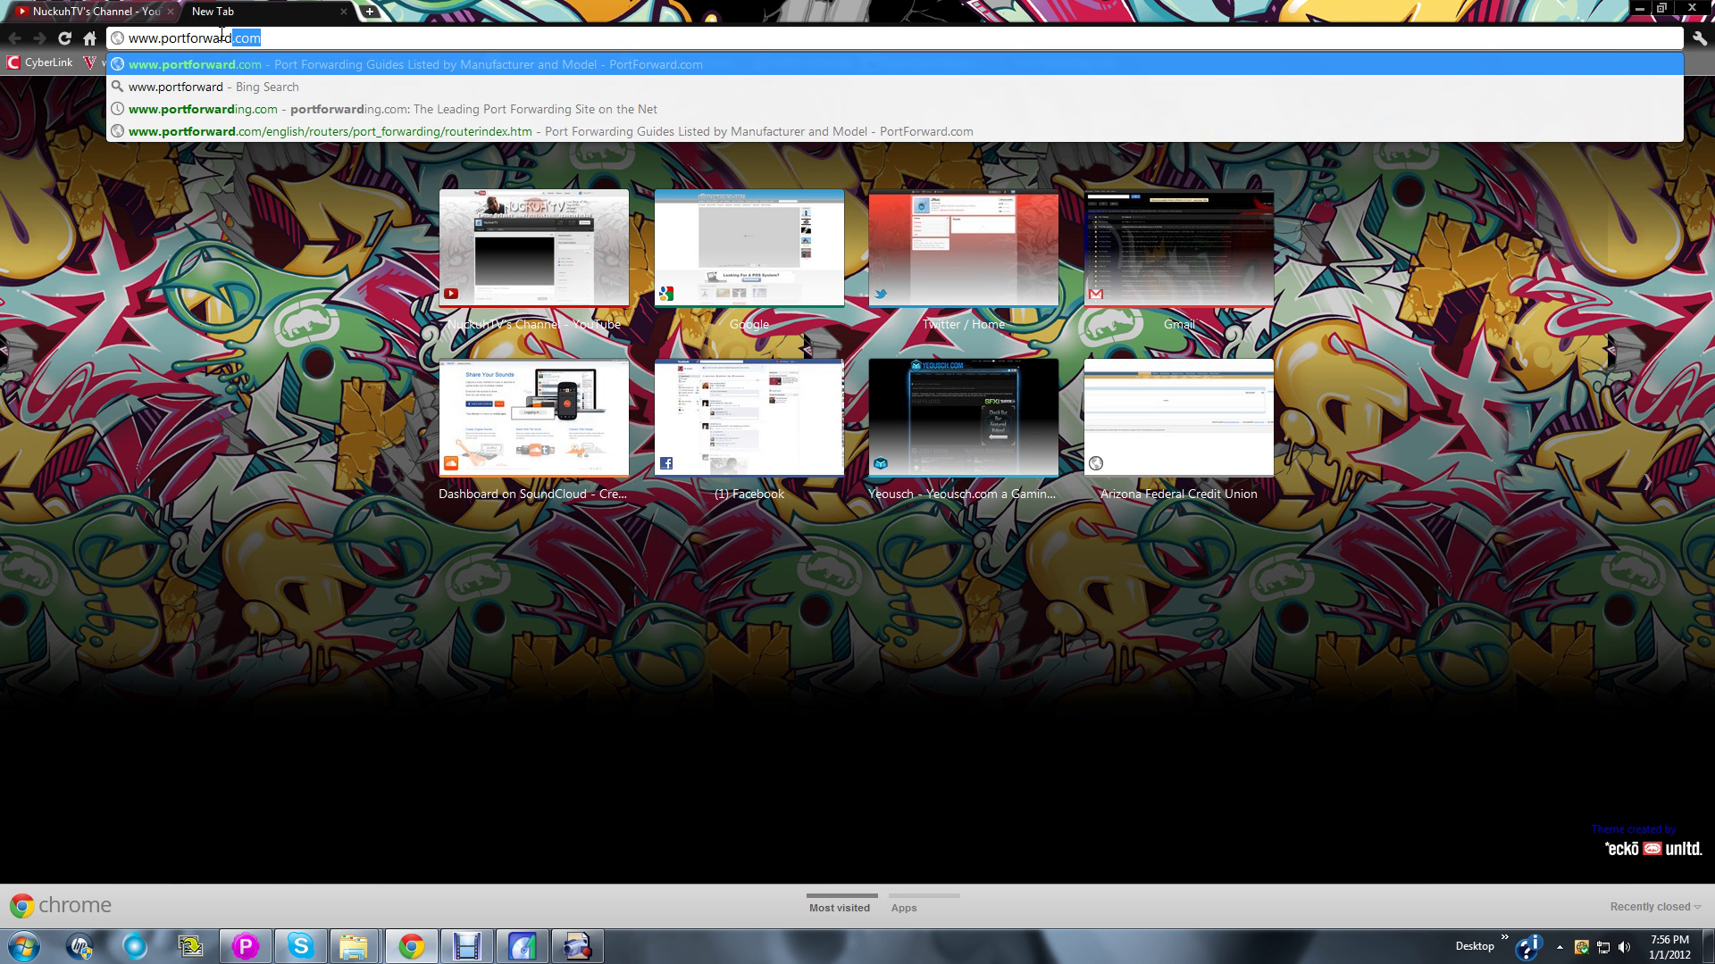
type("om")
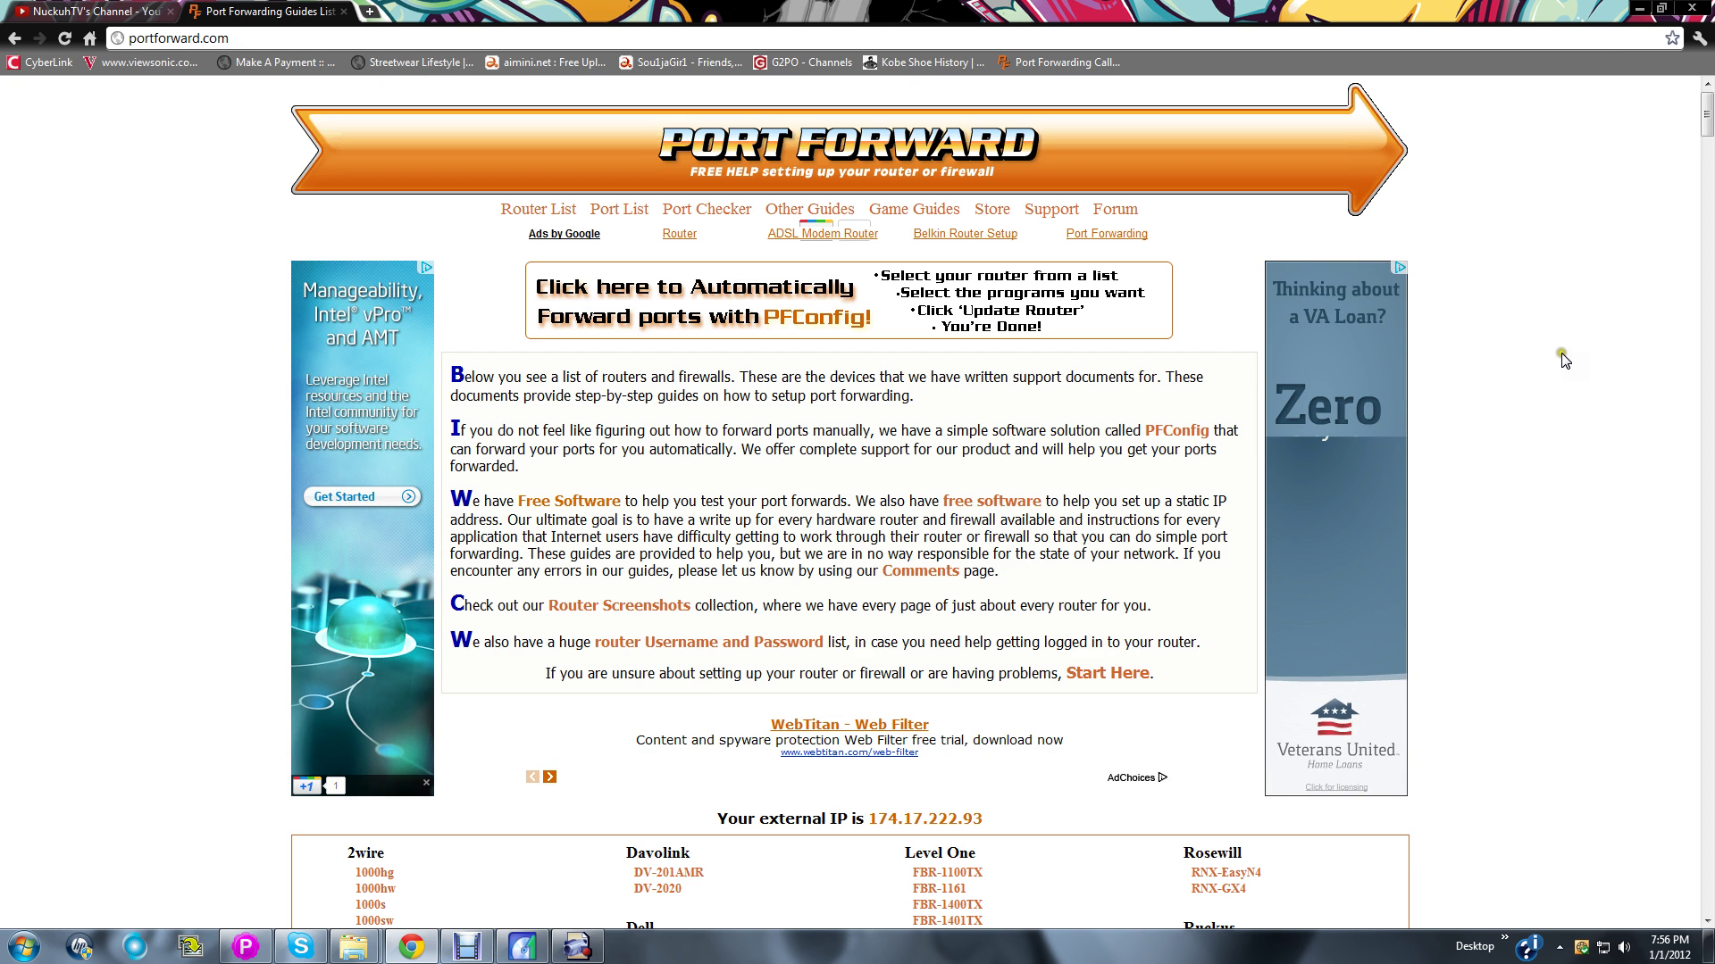
scroll(1565, 359, "down", 4)
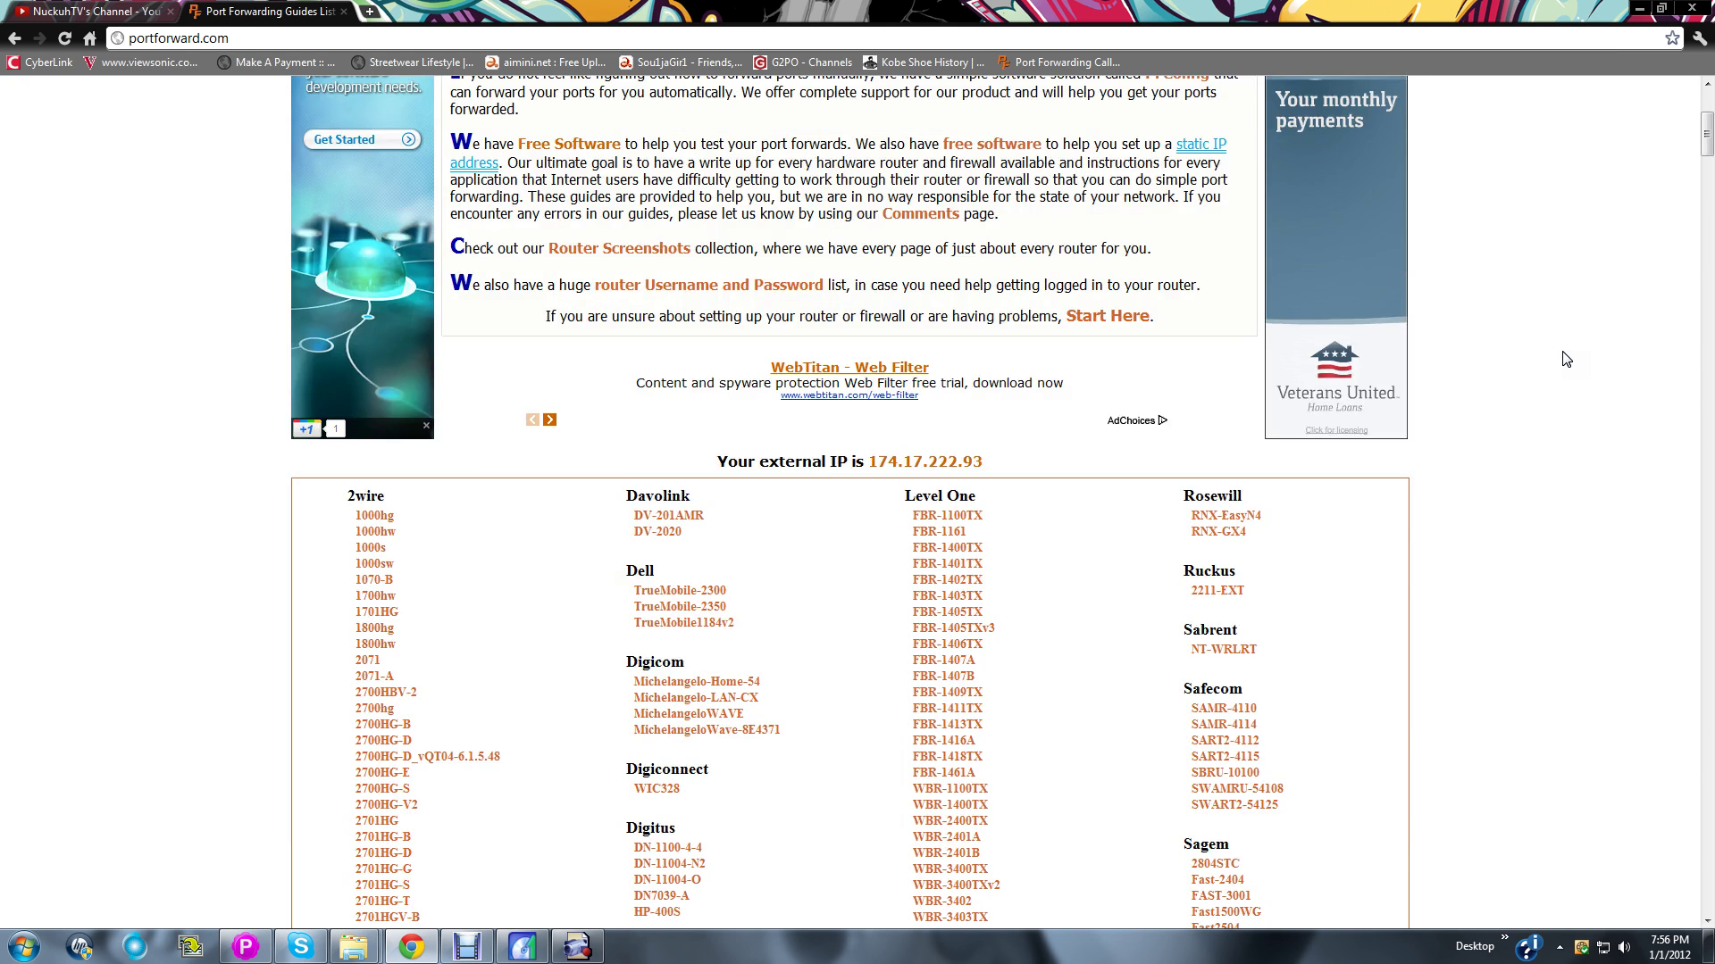
scroll(1565, 359, "down", 5)
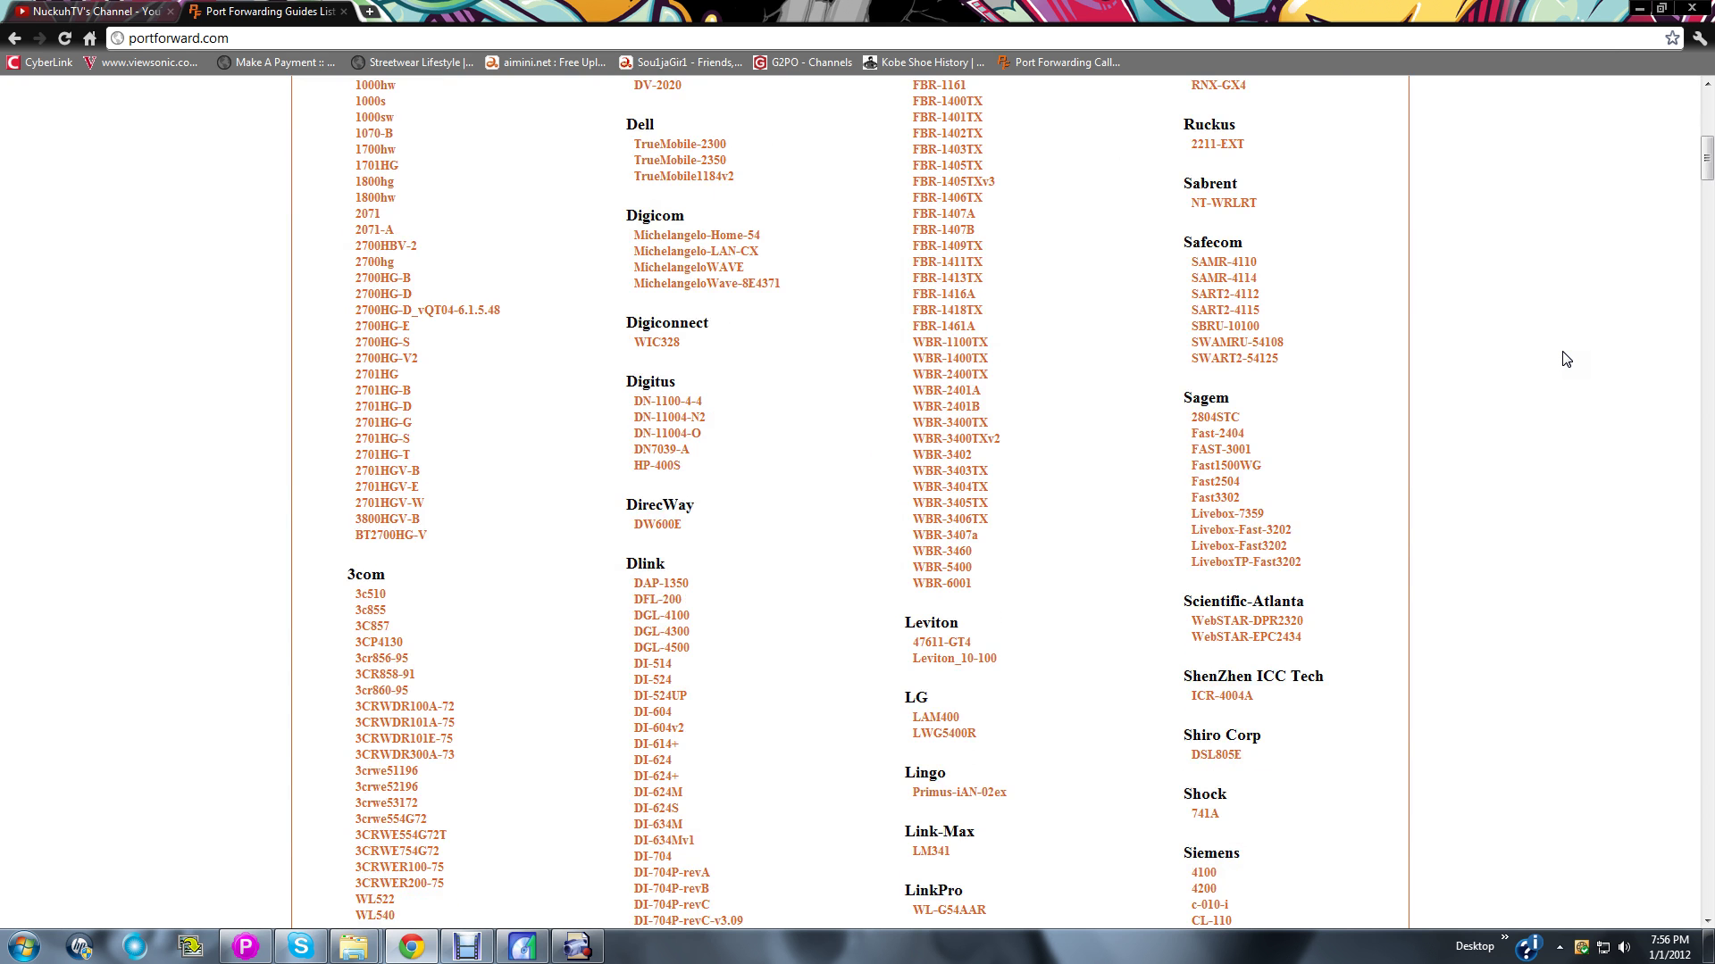
left_click(1563, 358)
scroll(724, 375, "up", 2)
left_click(826, 394)
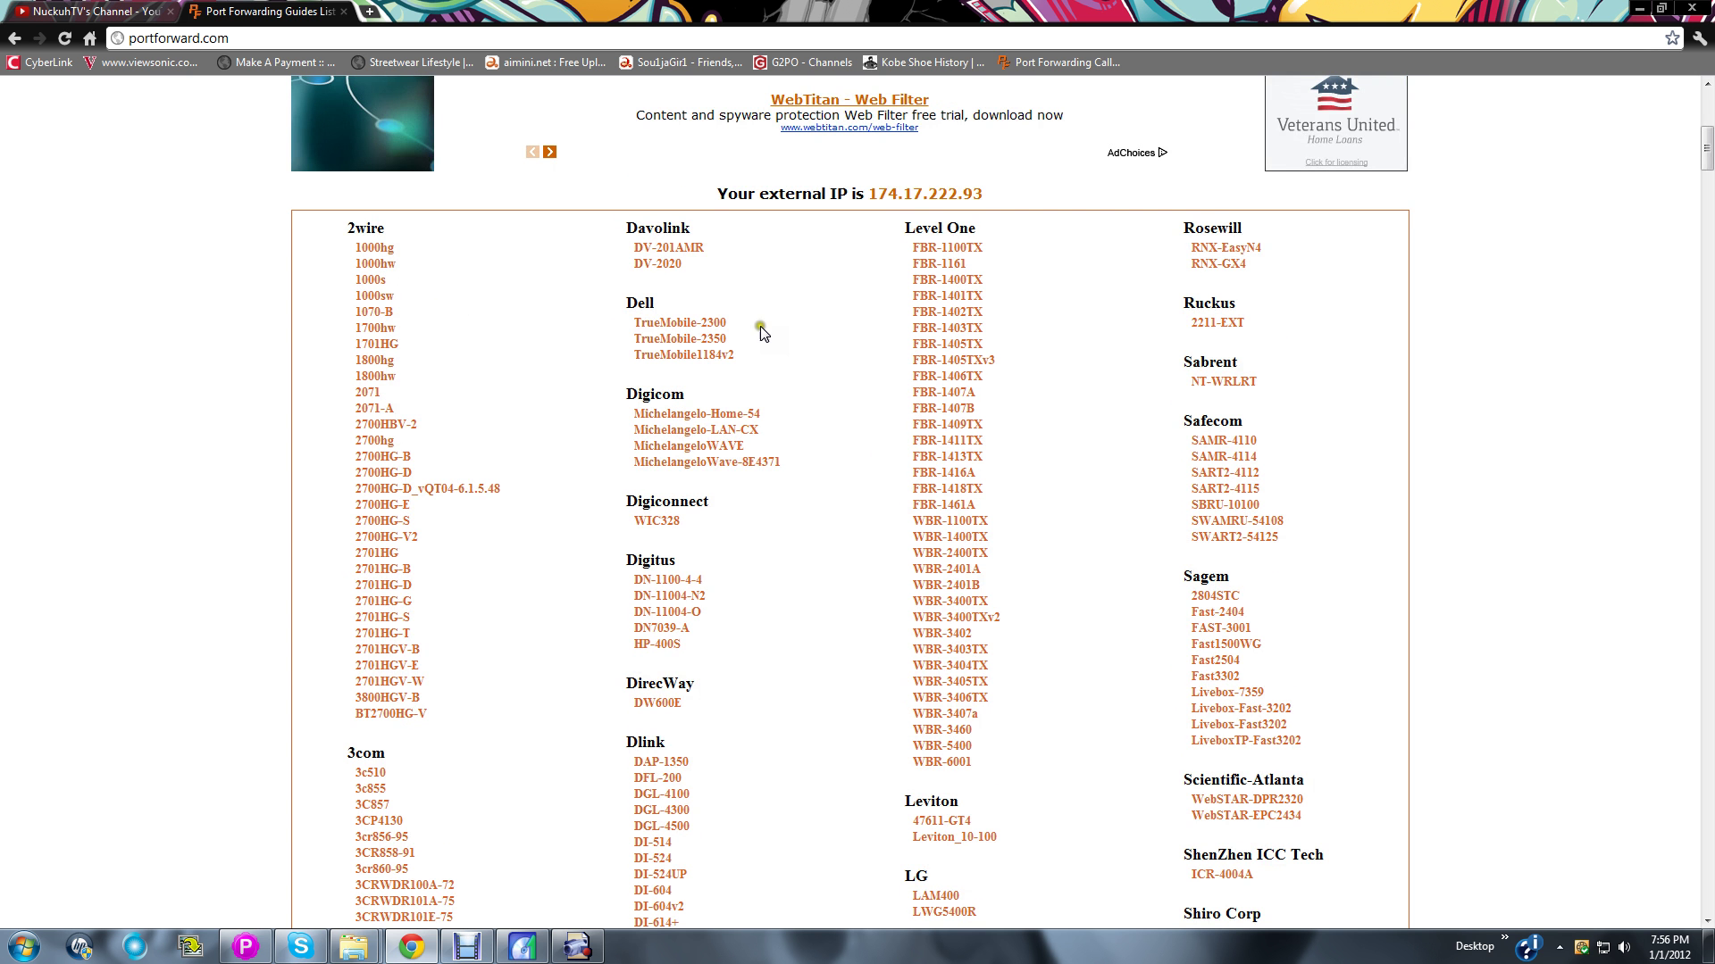
left_click(834, 410)
scroll(837, 412, "up", 6)
scroll(838, 412, "down", 7)
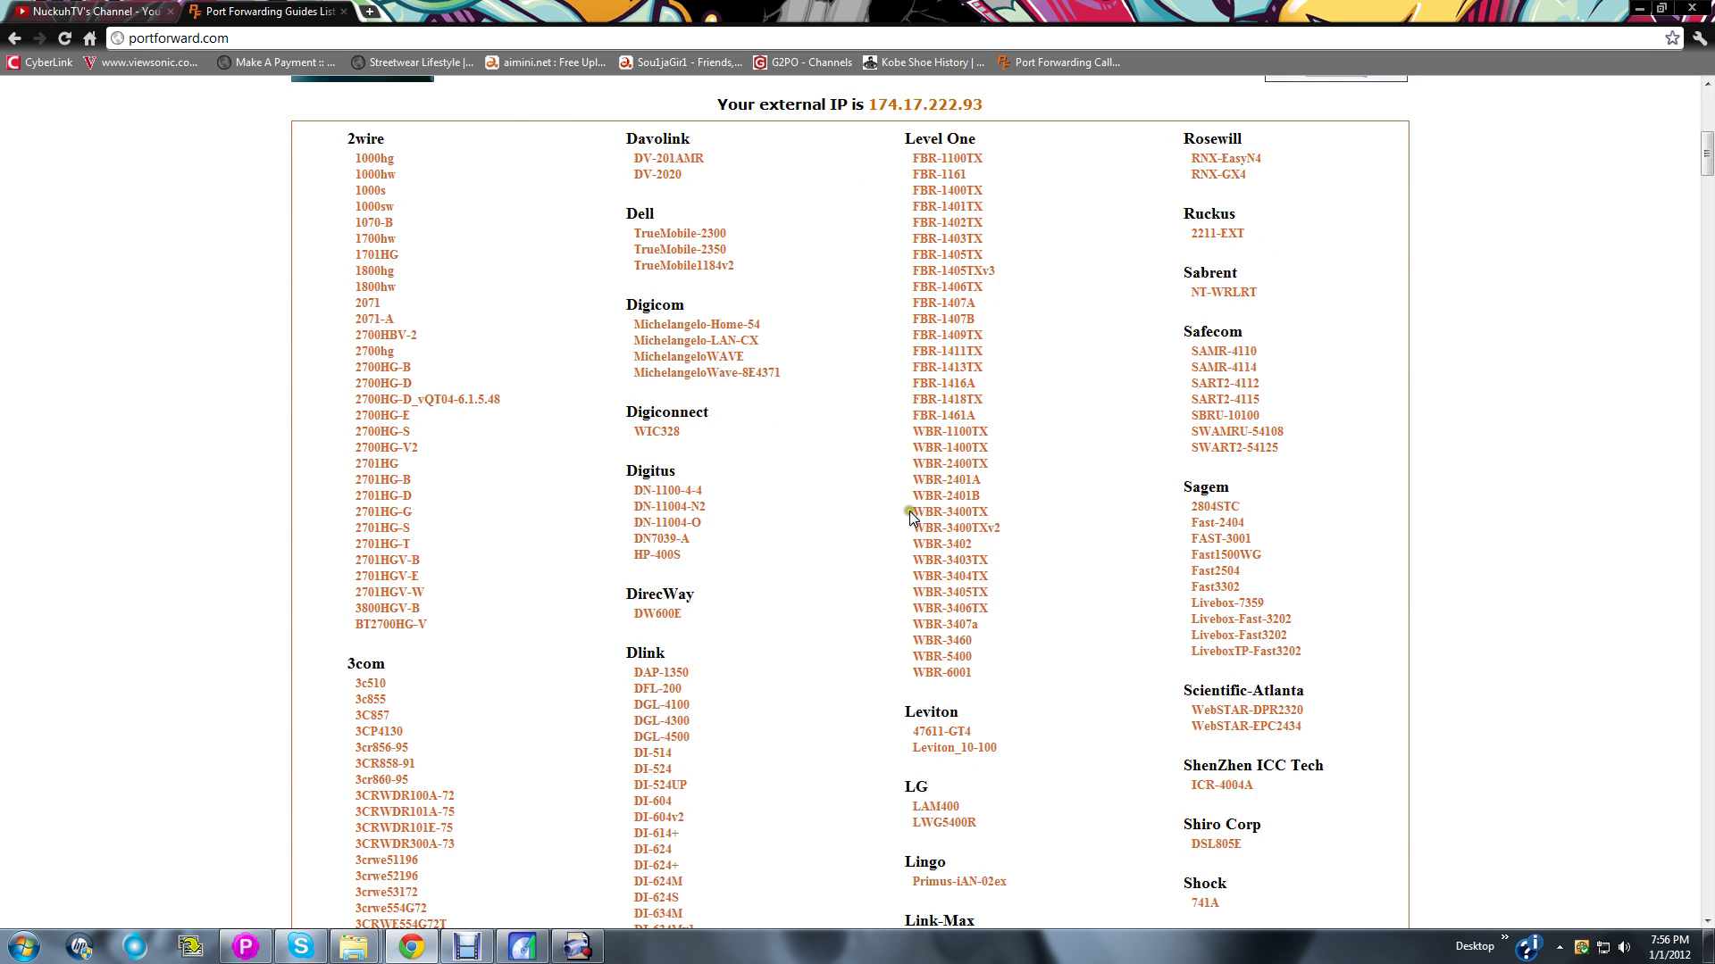
scroll(911, 516, "up", 4)
scroll(912, 516, "up", 3)
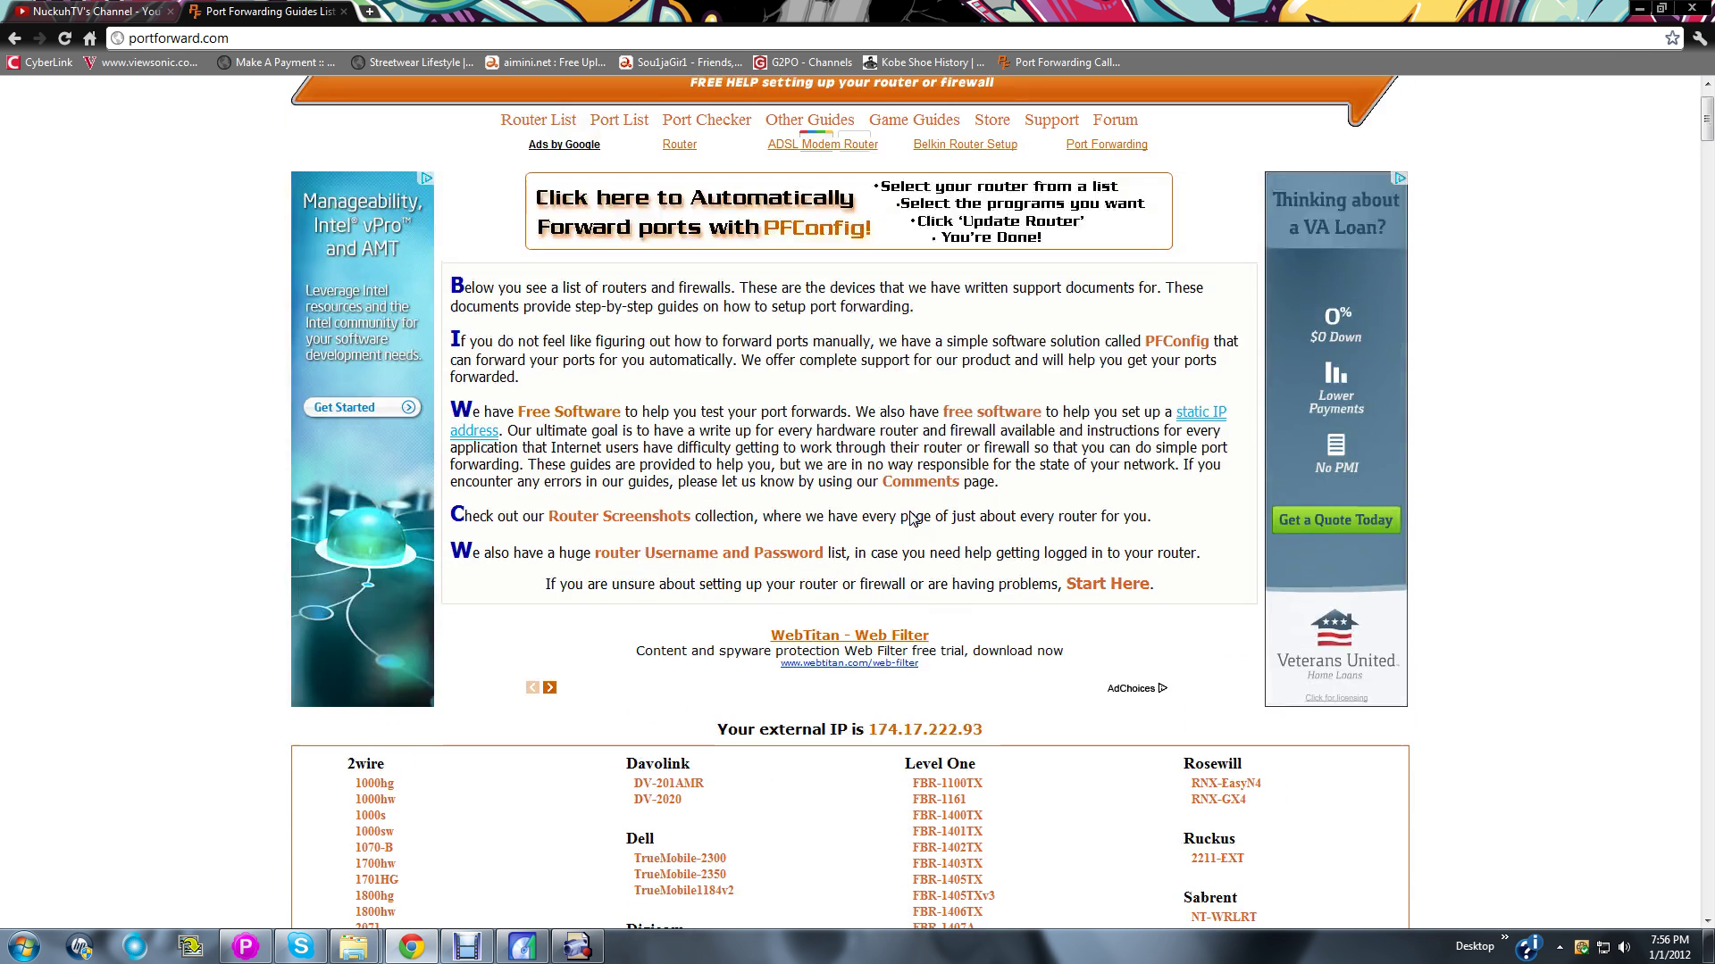
left_click(674, 784)
- Scroll the router list down to Actiontec and open the Q1000 guide
scroll(675, 784, "down", 3)
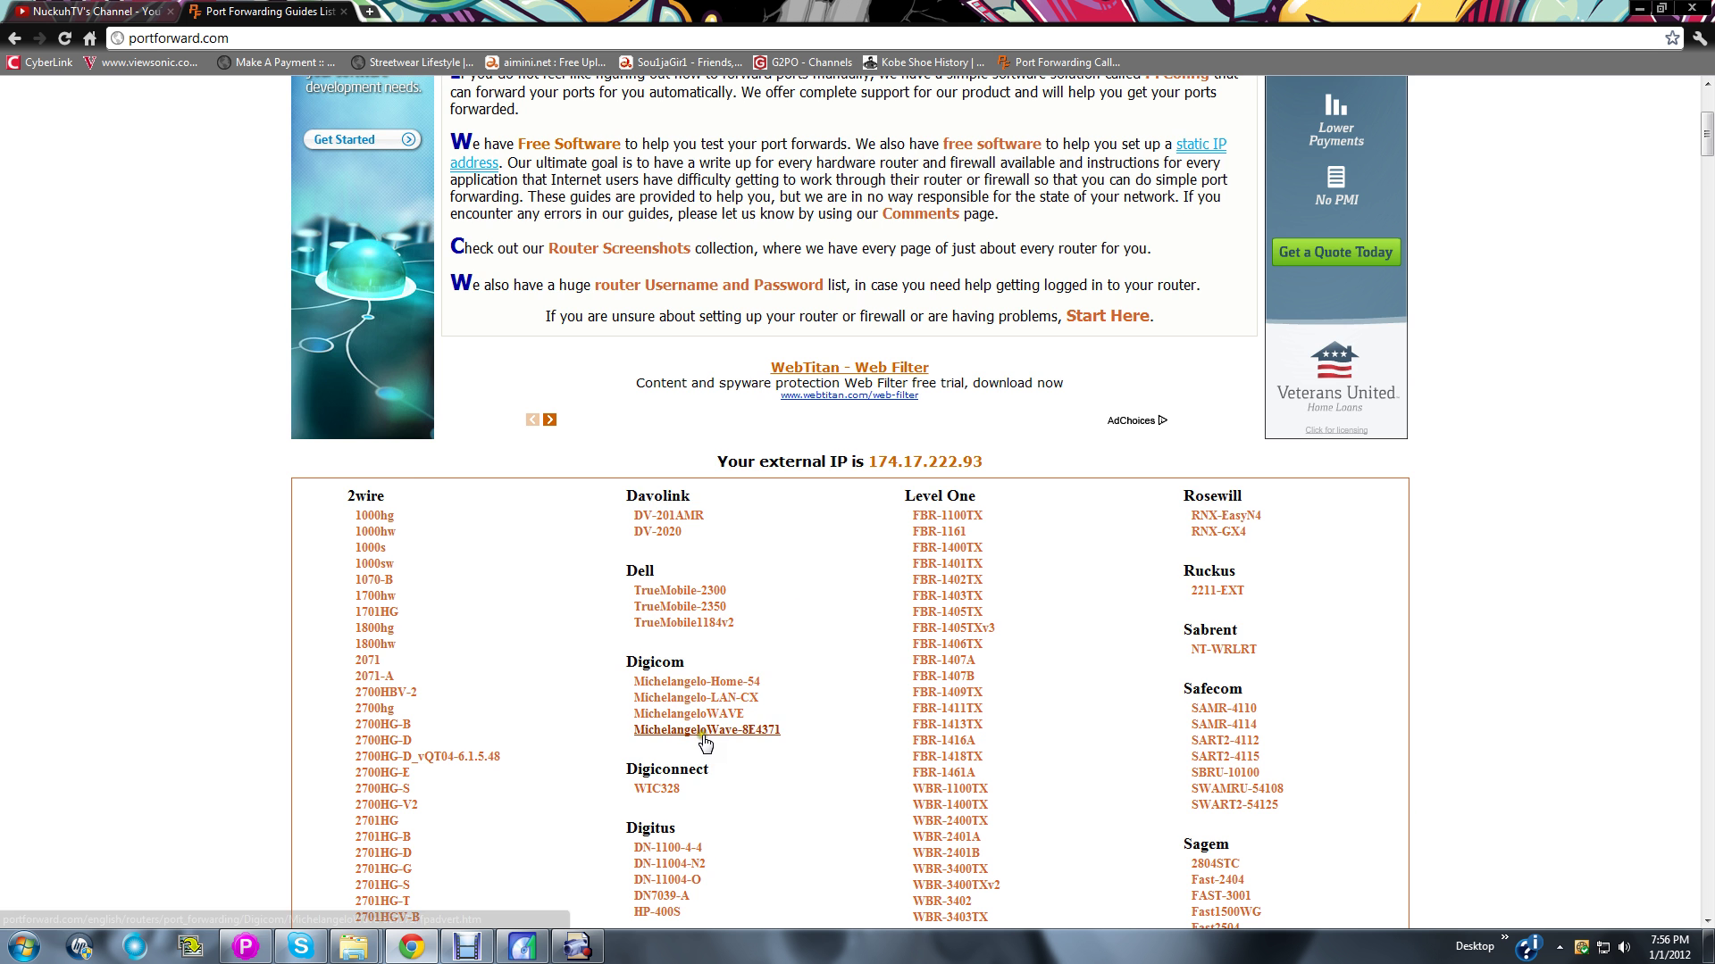
scroll(1026, 572, "down", 9)
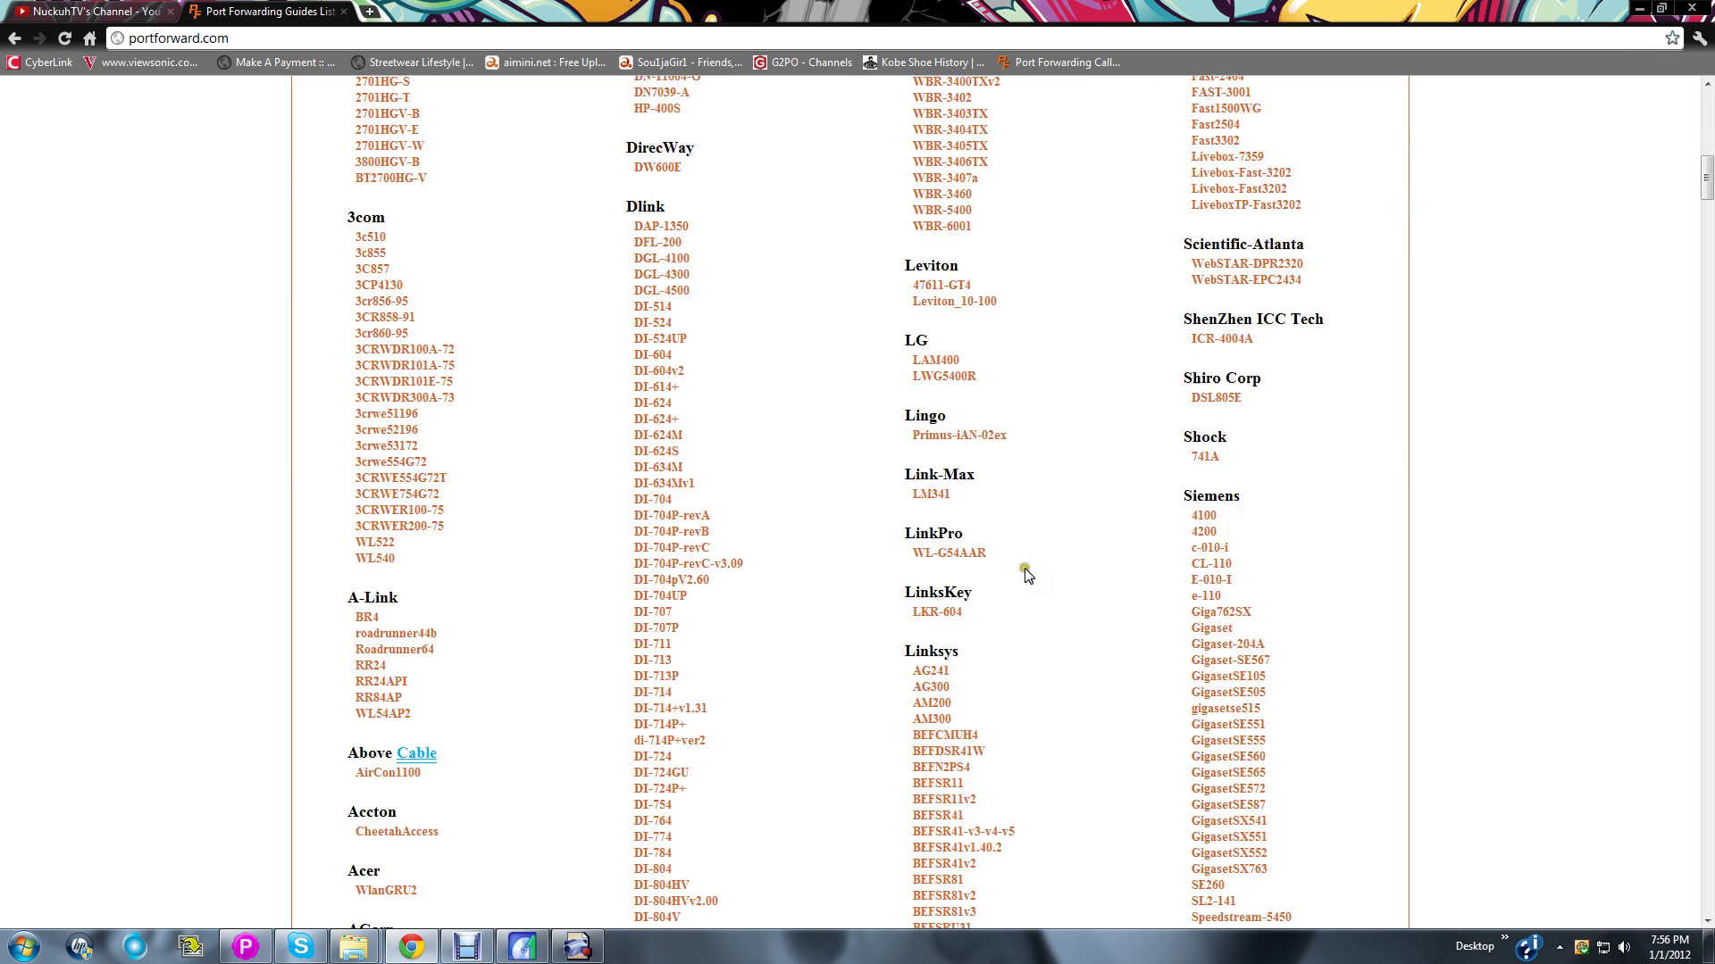
scroll(980, 546, "down", 4)
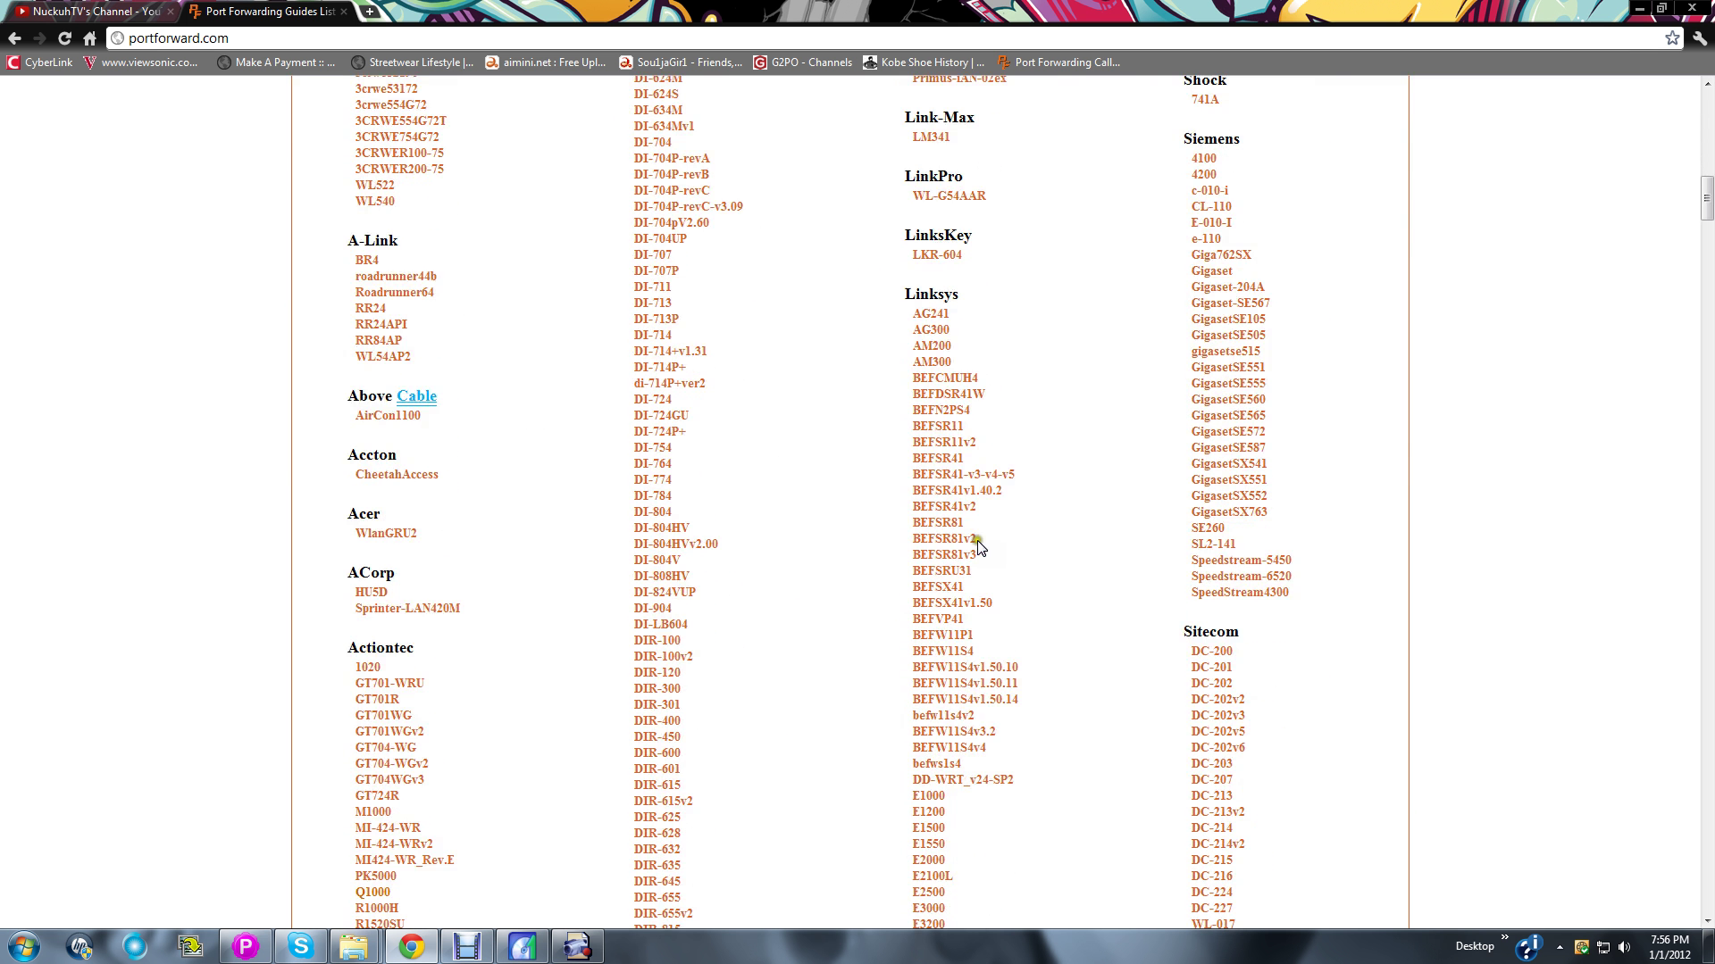
scroll(926, 697, "down", 2)
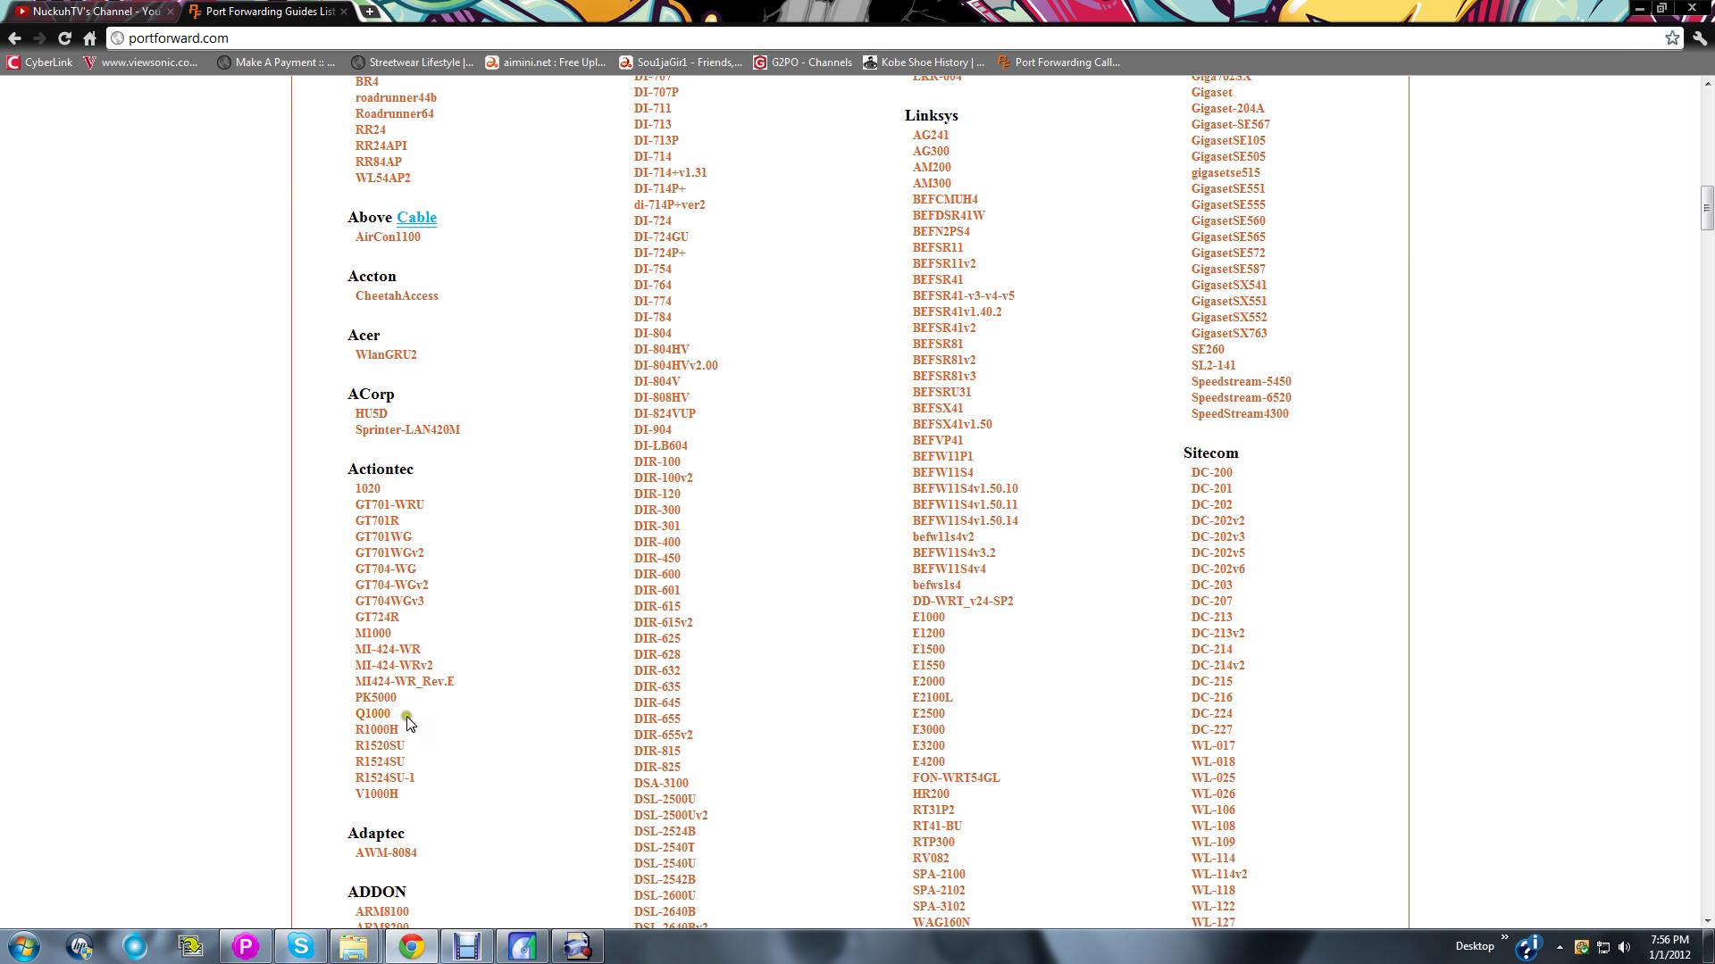
left_click(379, 716)
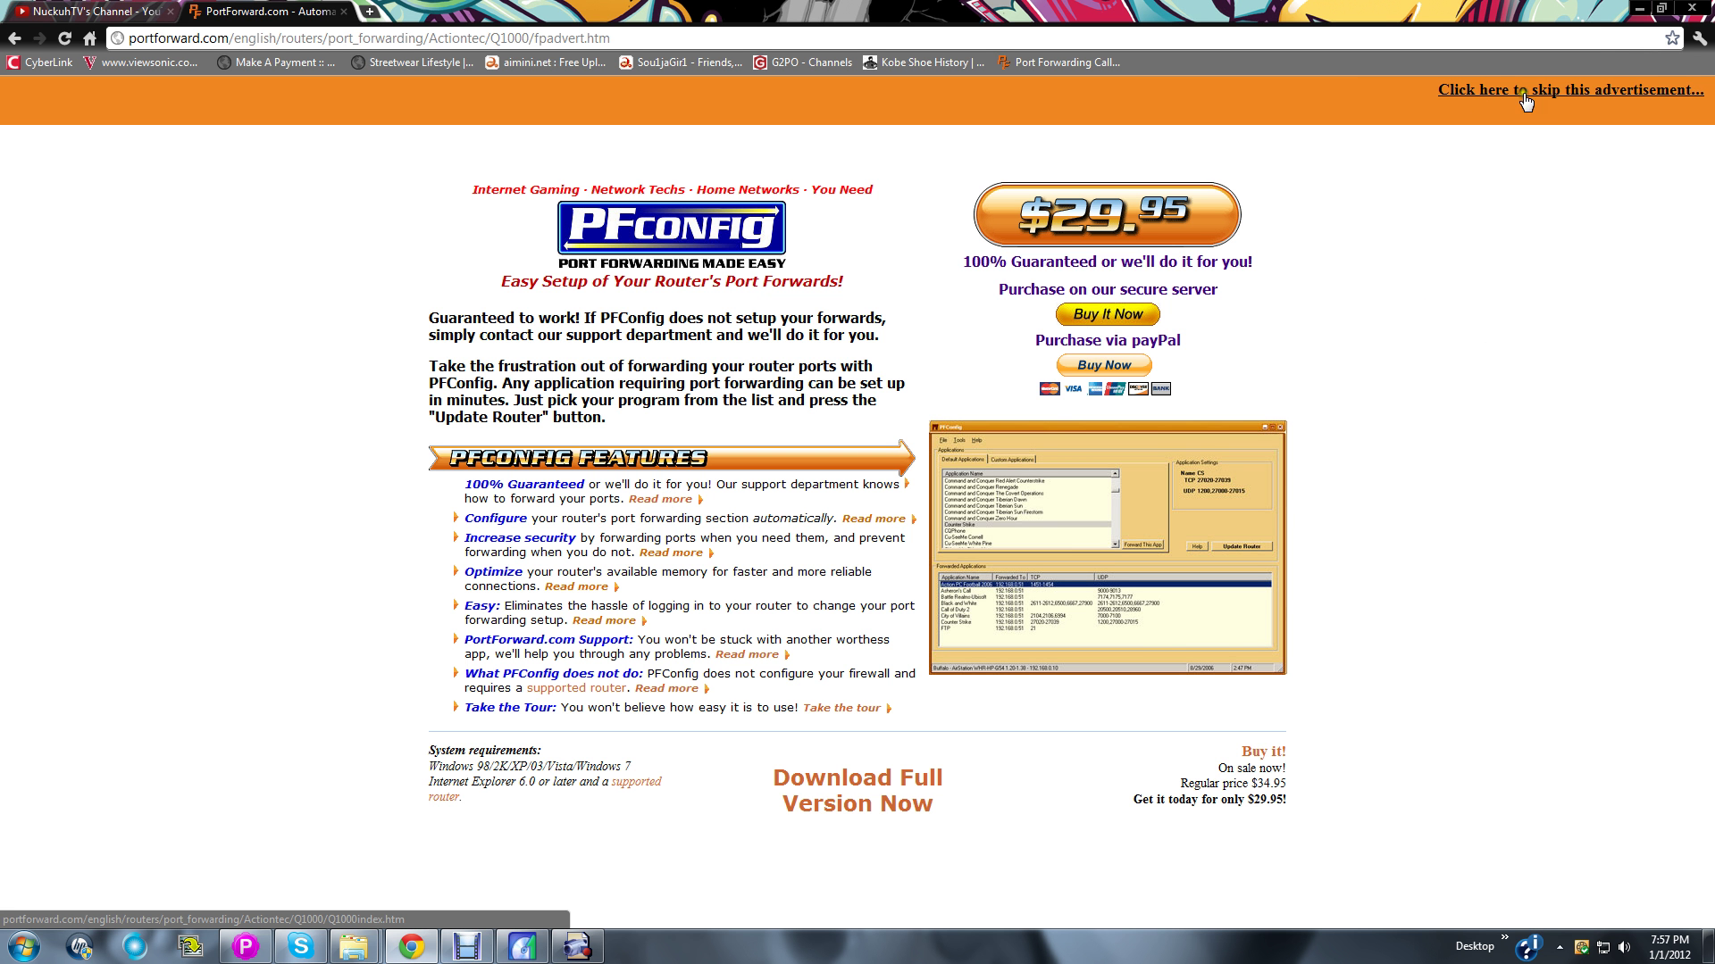
- Skip the PFConfig ad and open 'Call of Duty - Modern Warfare 3' from the Q1000 program list
left_click(1610, 92)
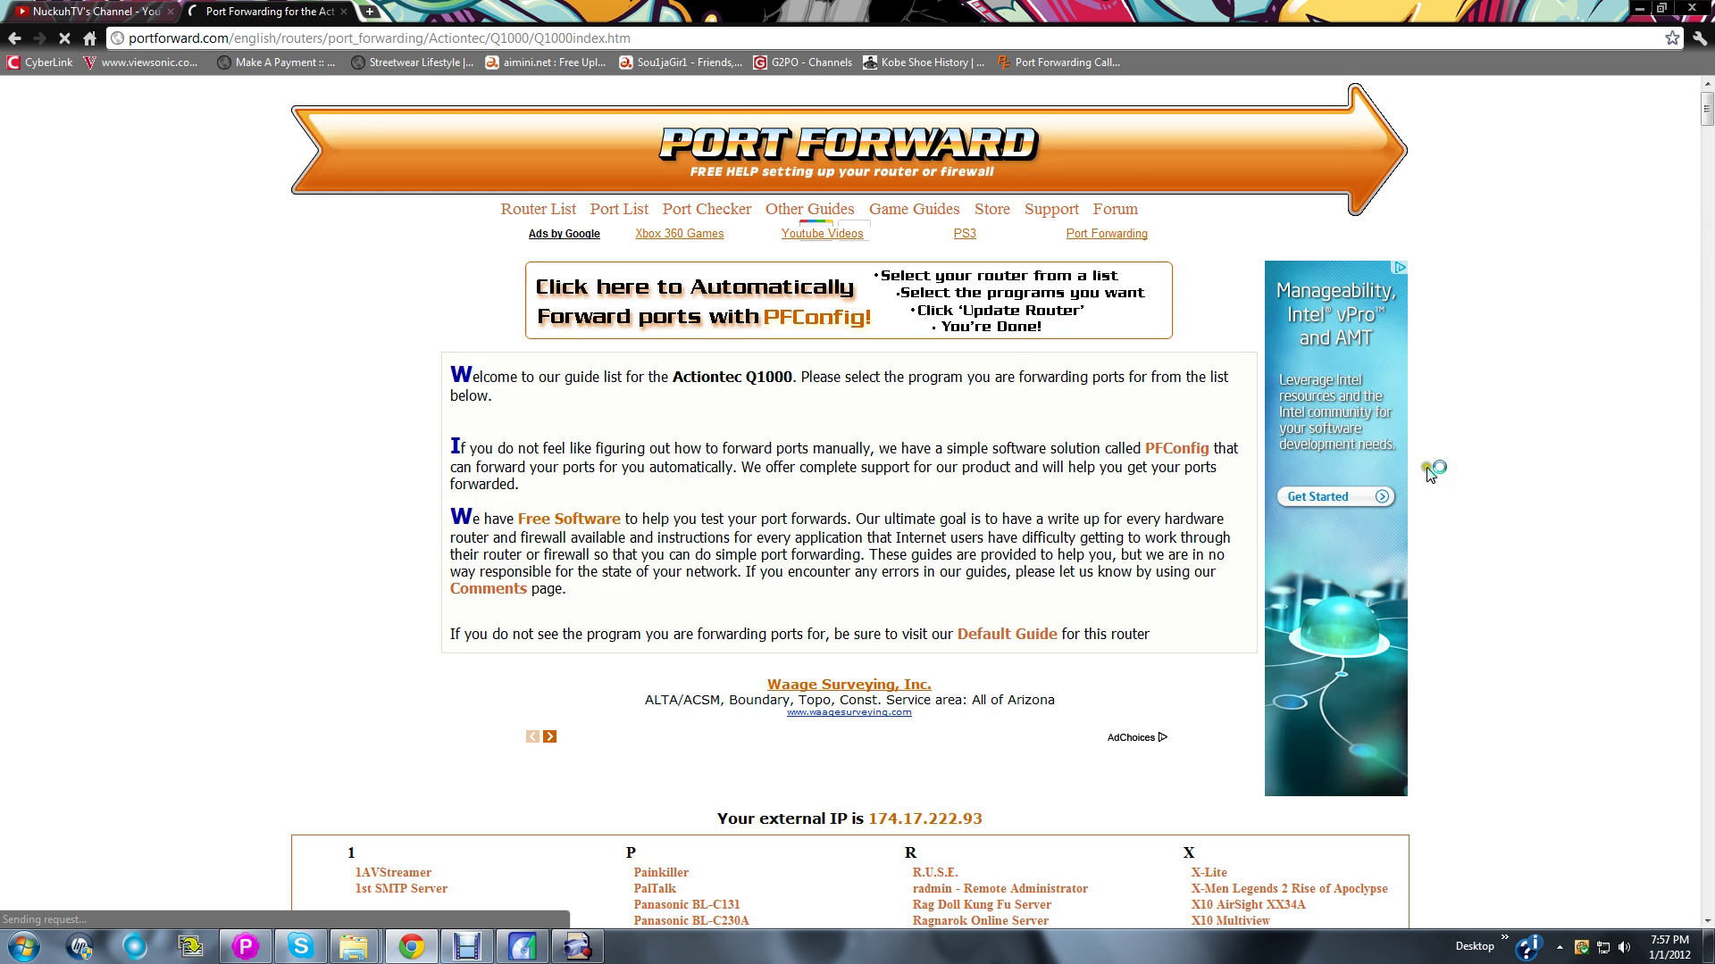
left_click(1501, 539)
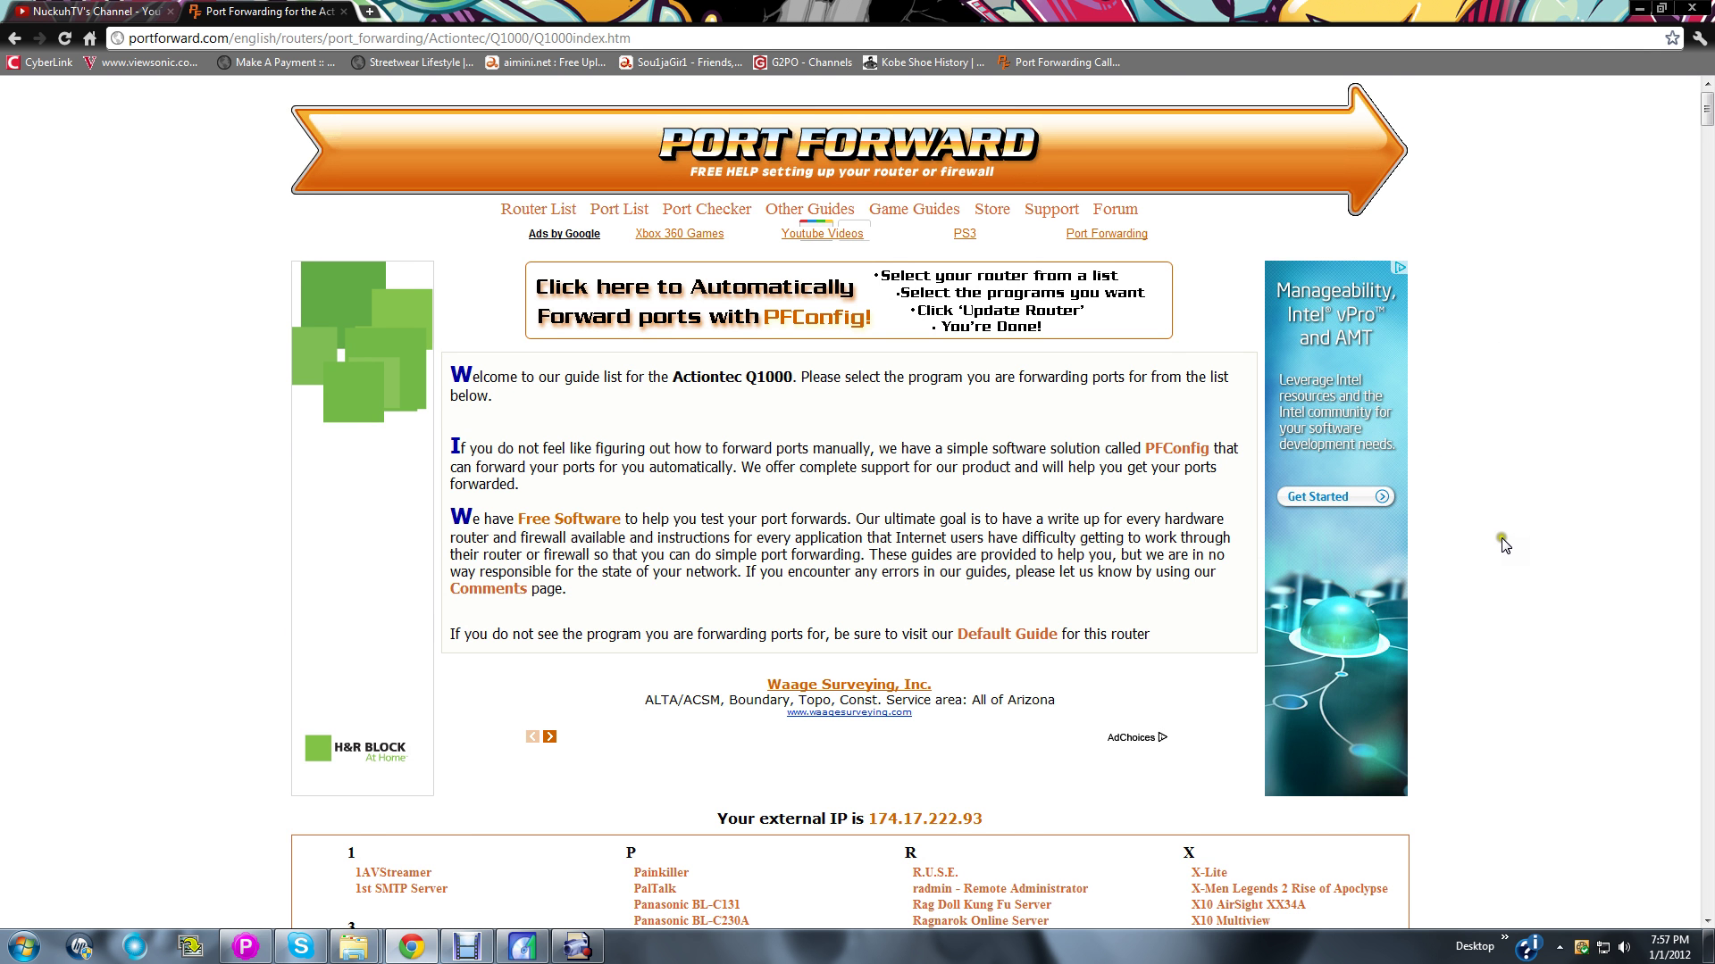
scroll(1501, 539, "down", 5)
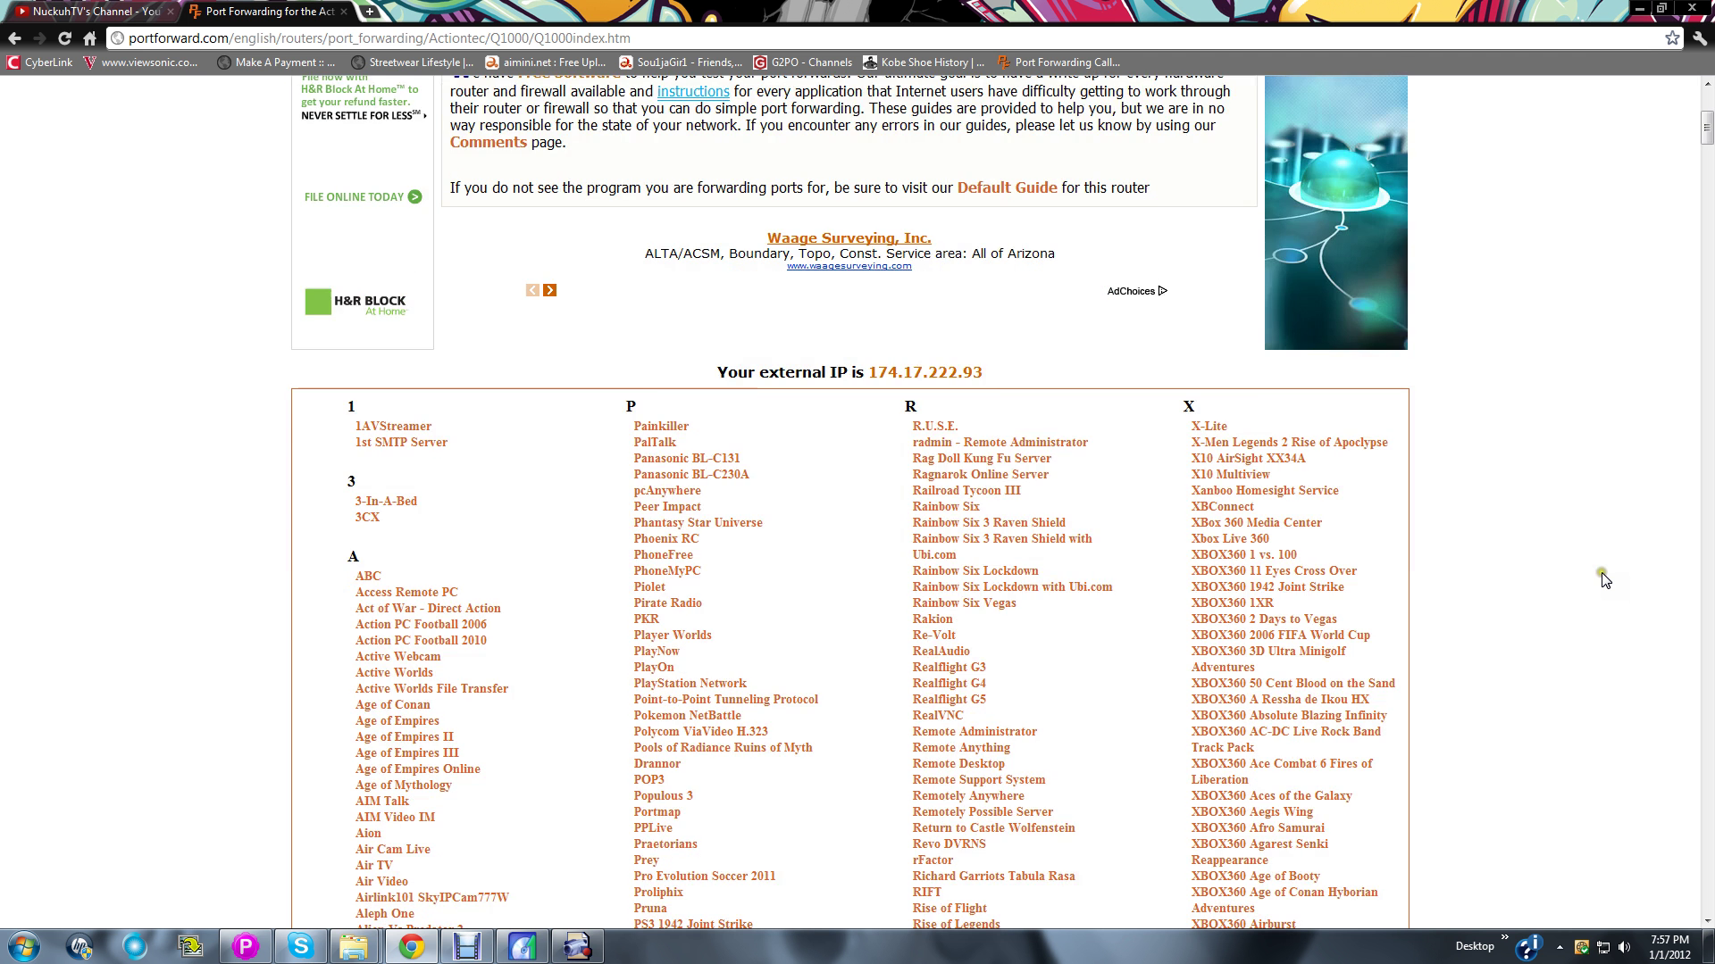
scroll(1603, 579, "down", 3)
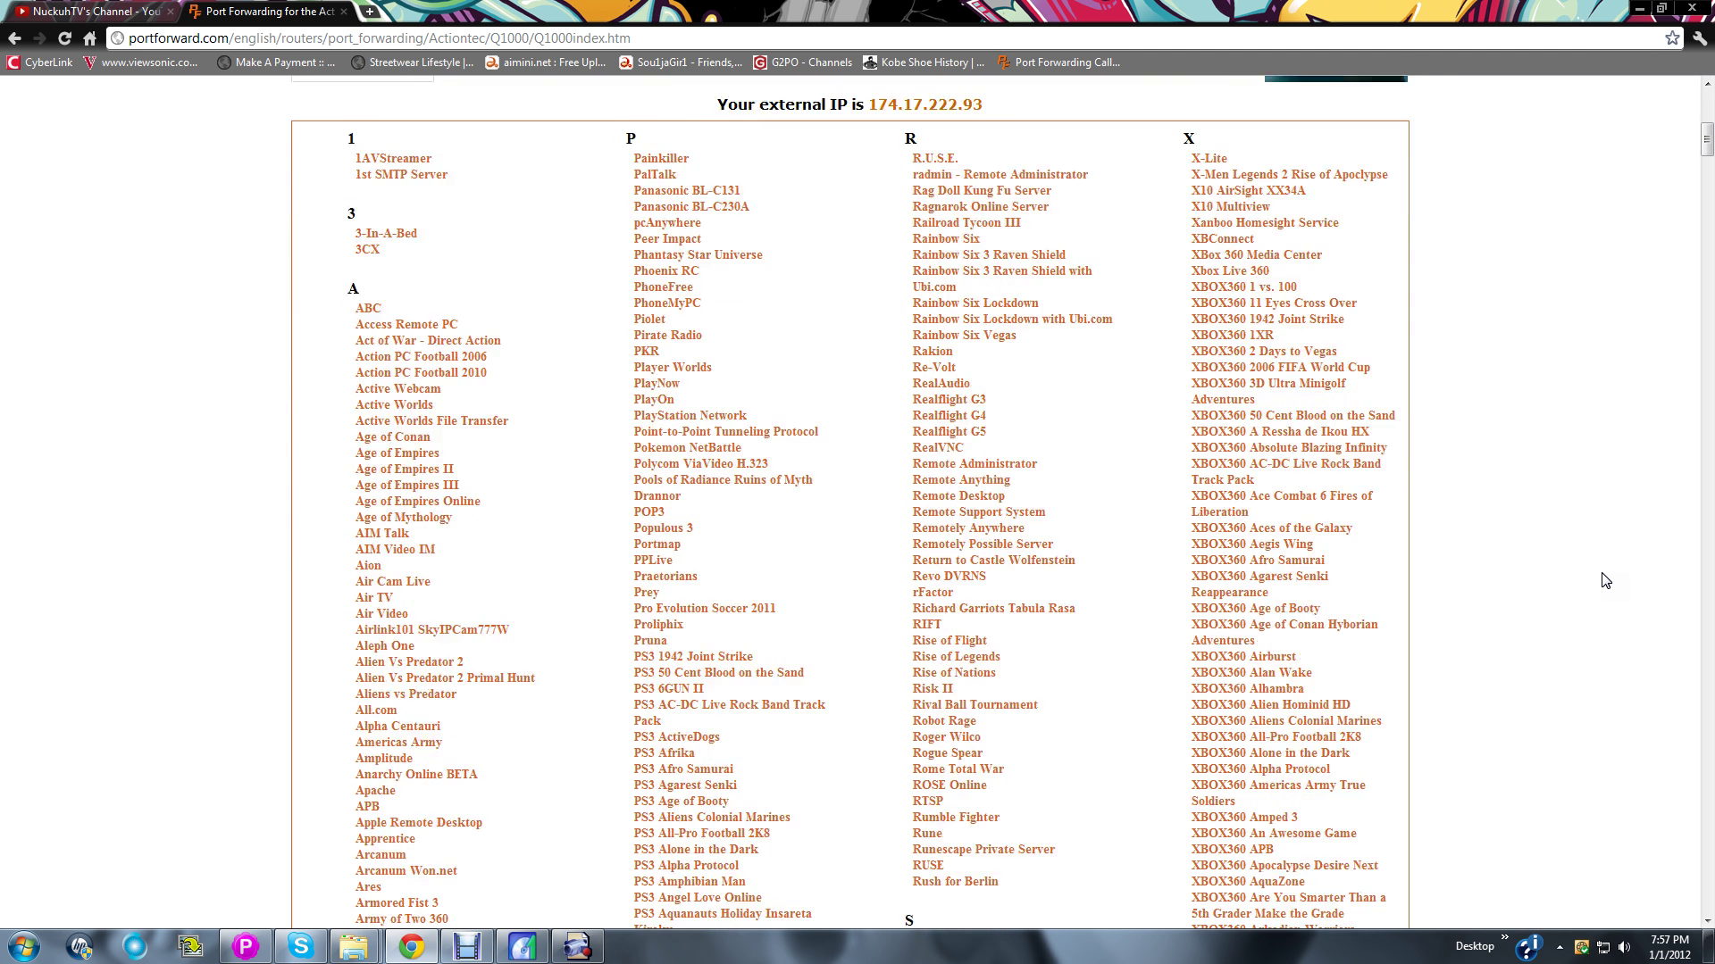
scroll(1604, 580, "down", 1)
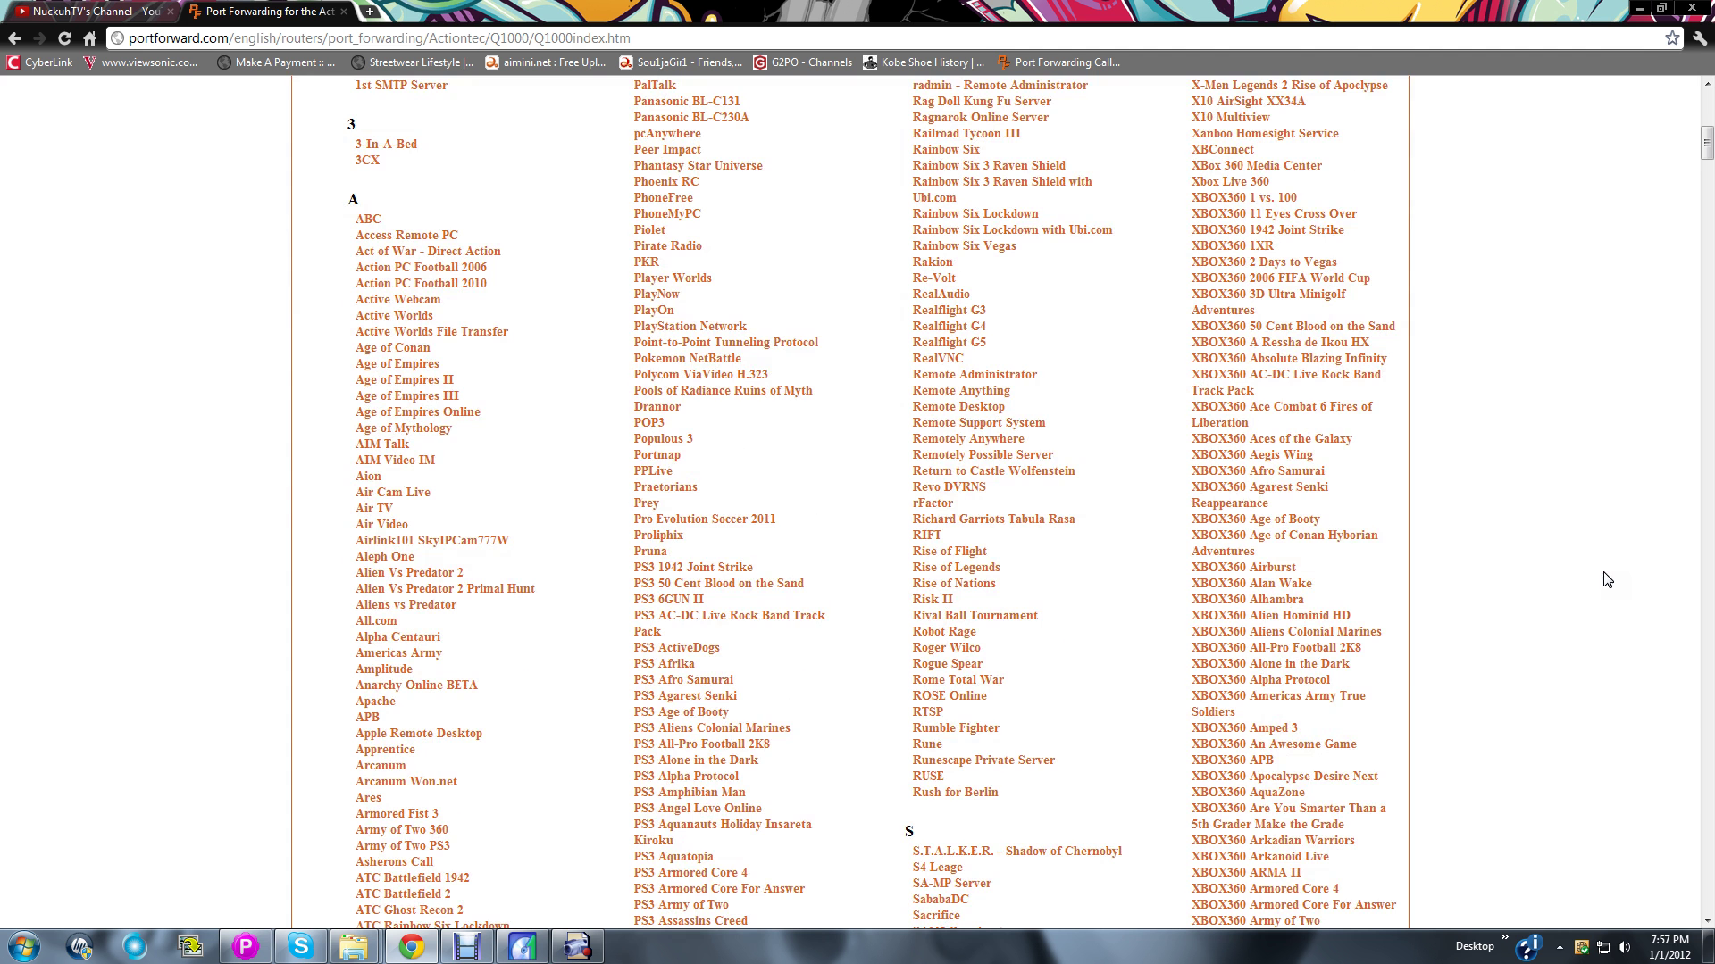
scroll(1607, 578, "down", 2)
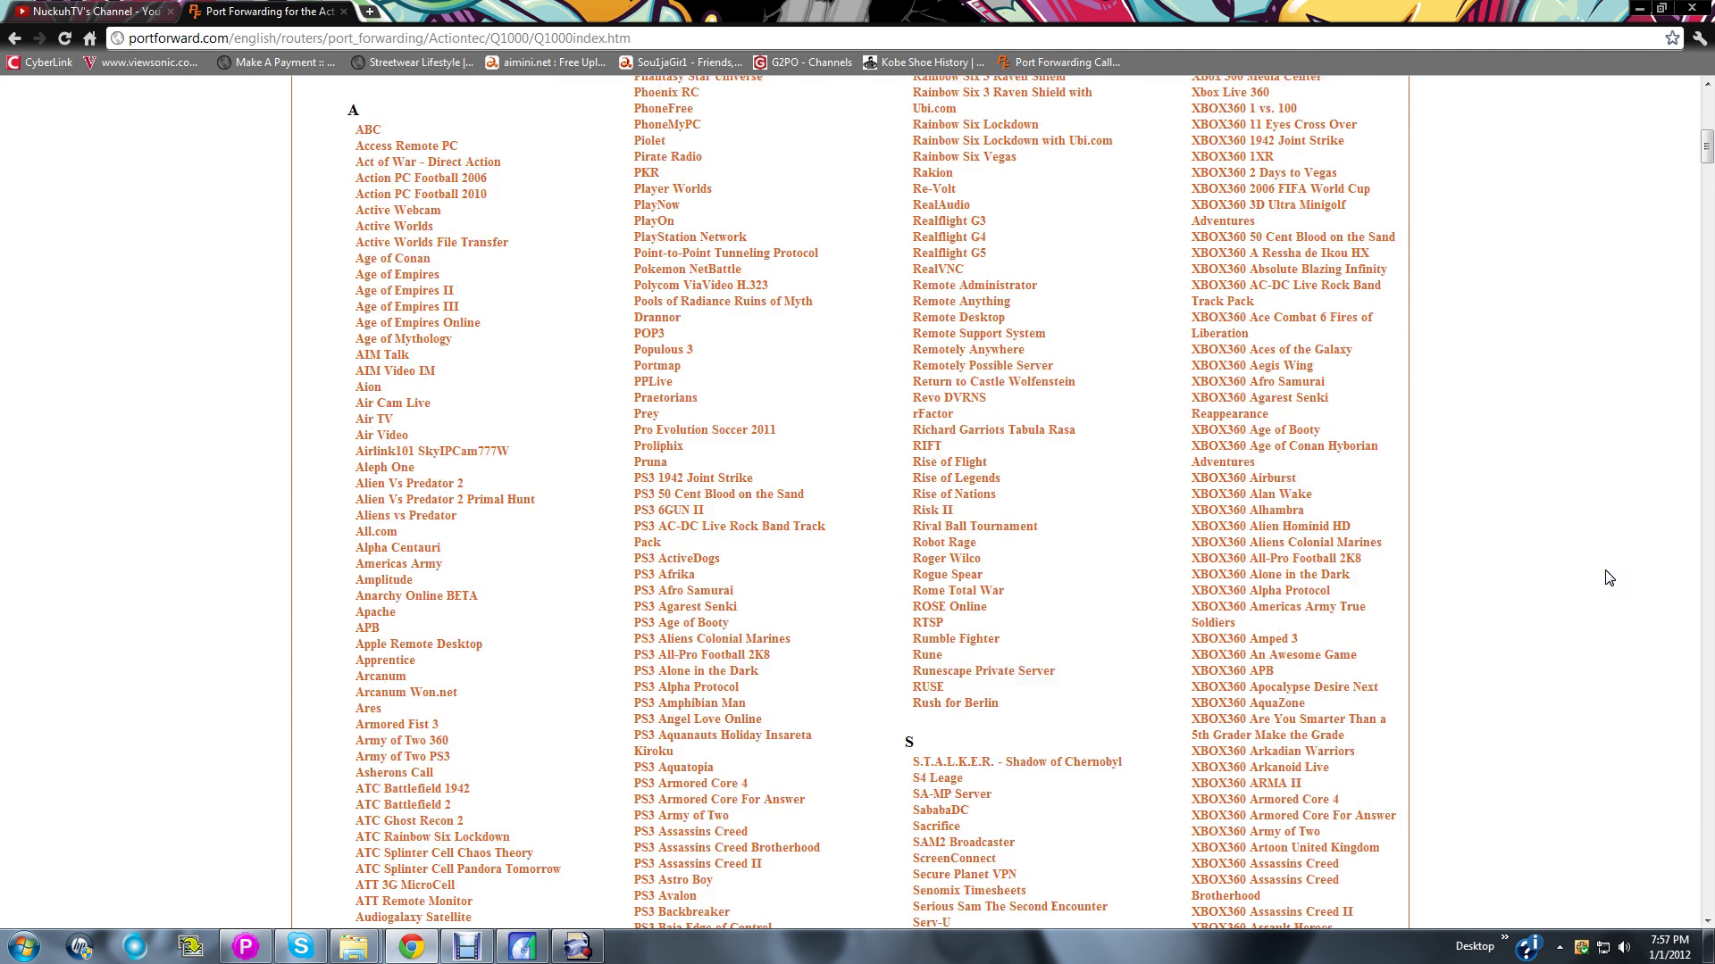
scroll(1607, 579, "down", 3)
scroll(1608, 573, "down", 3)
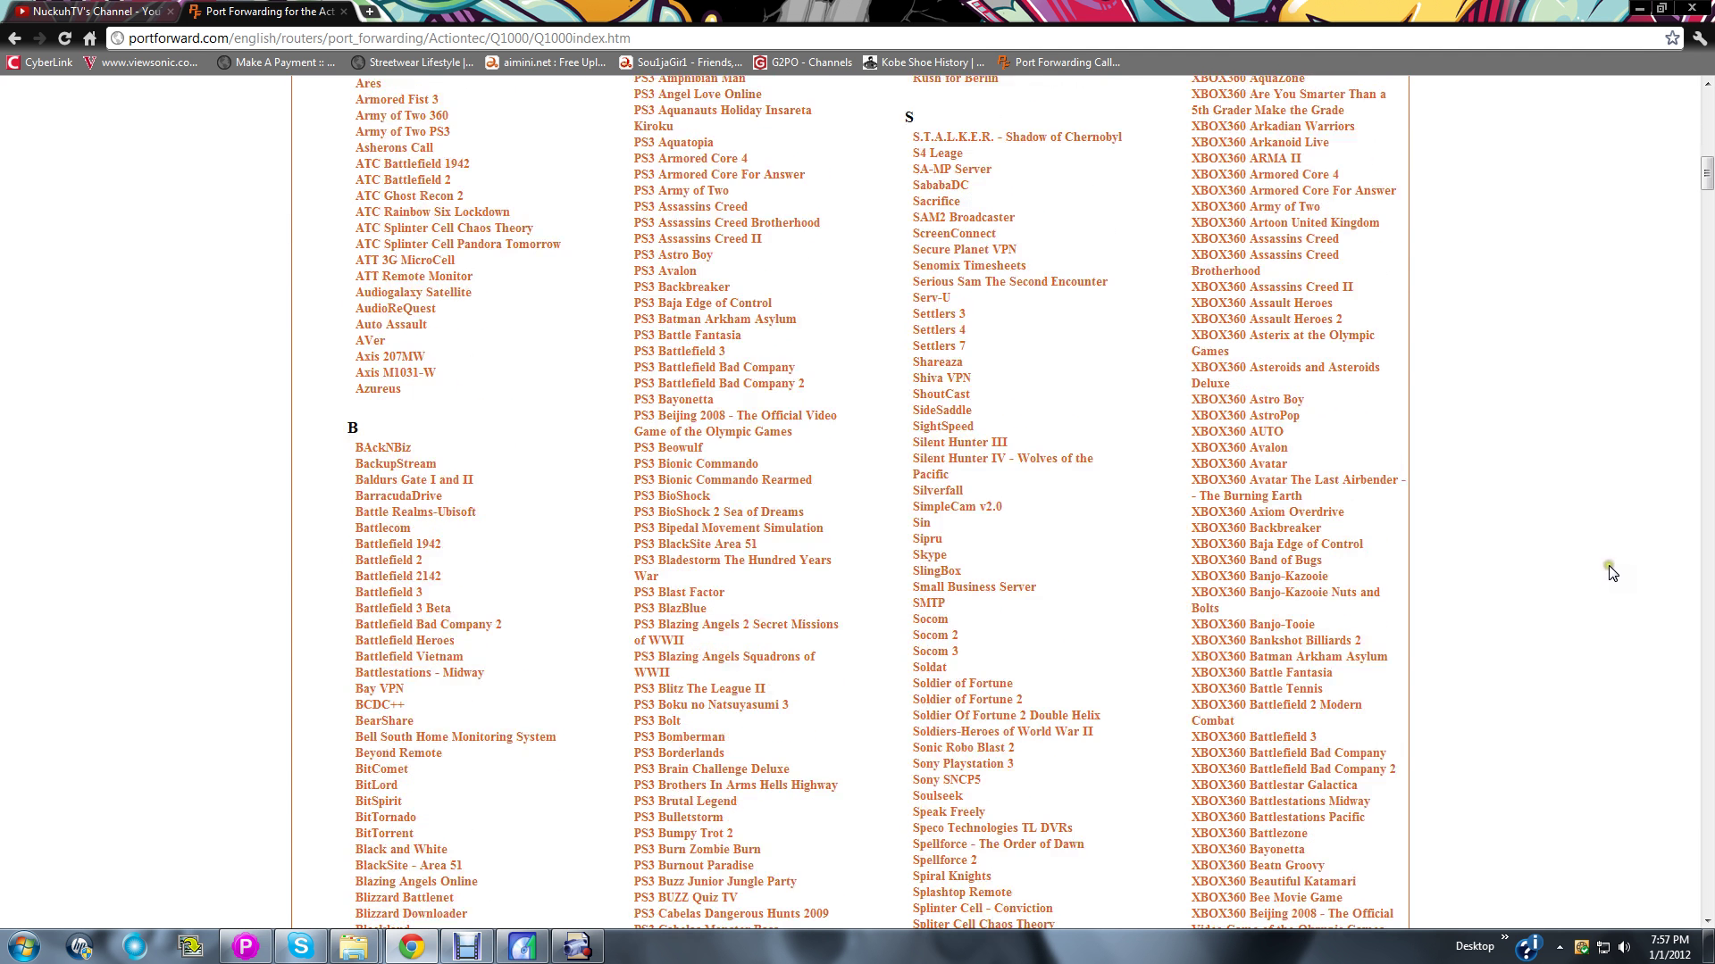
scroll(1612, 572, "down", 10)
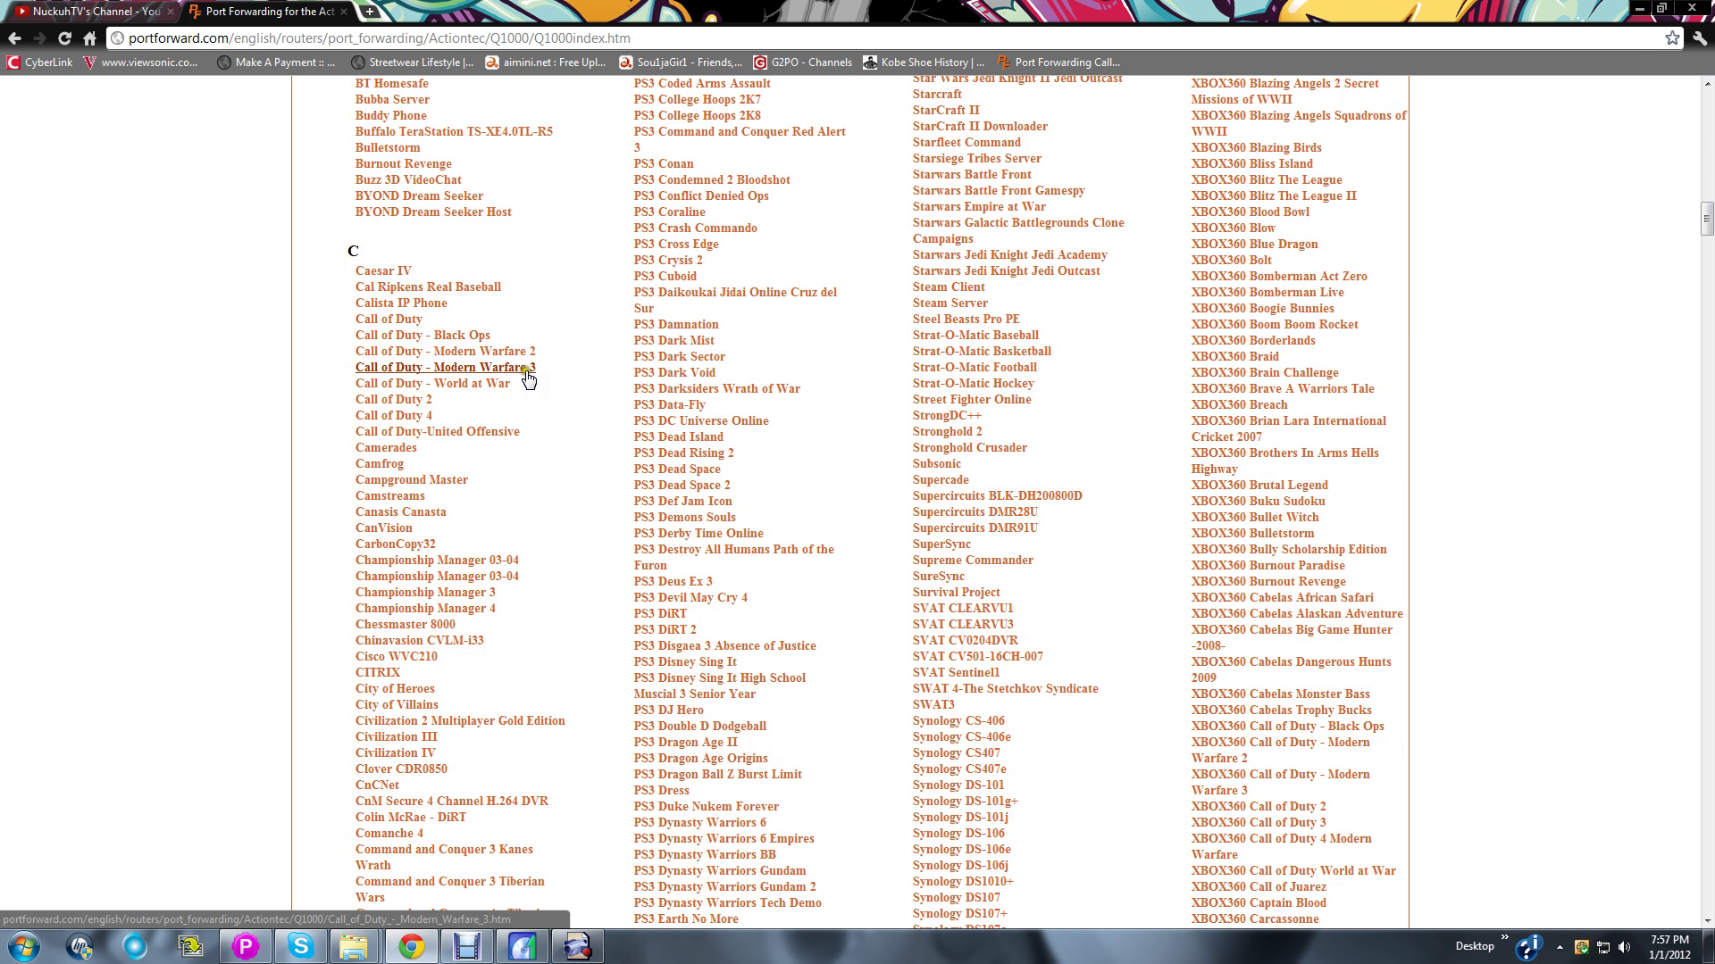
left_click(529, 379)
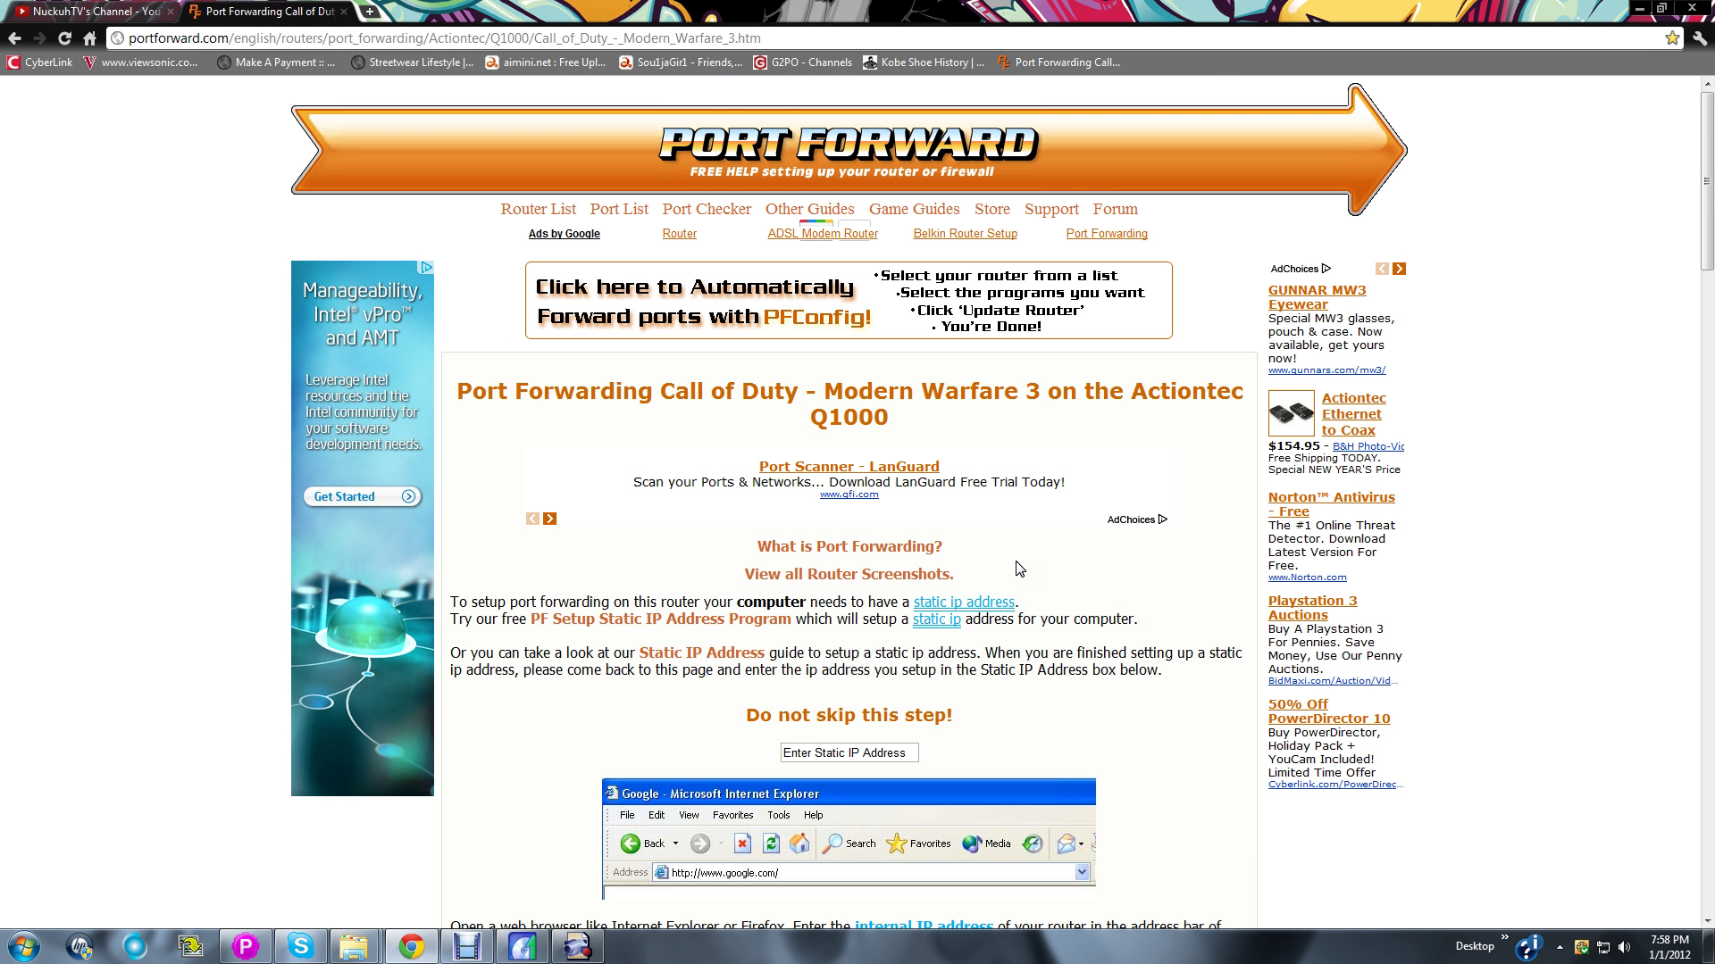
- Read down the MW3 guide to the static IP and Enter Network Password login instructions
scroll(1525, 588, "down", 3)
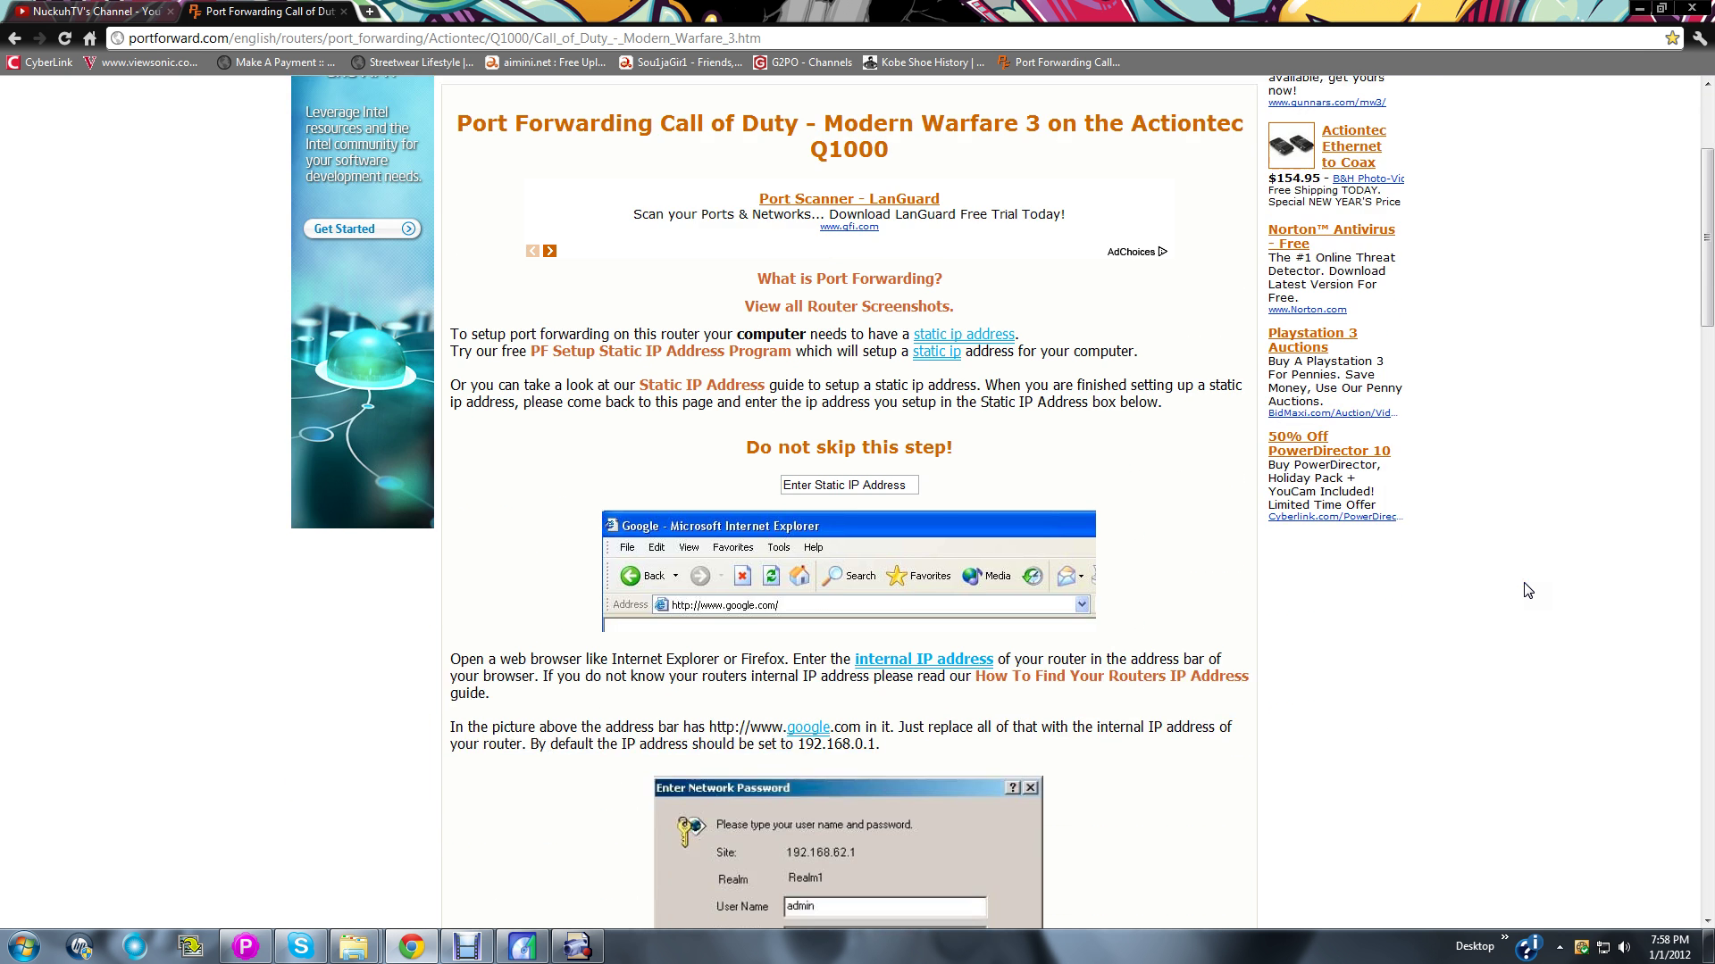
scroll(1527, 590, "down", 1)
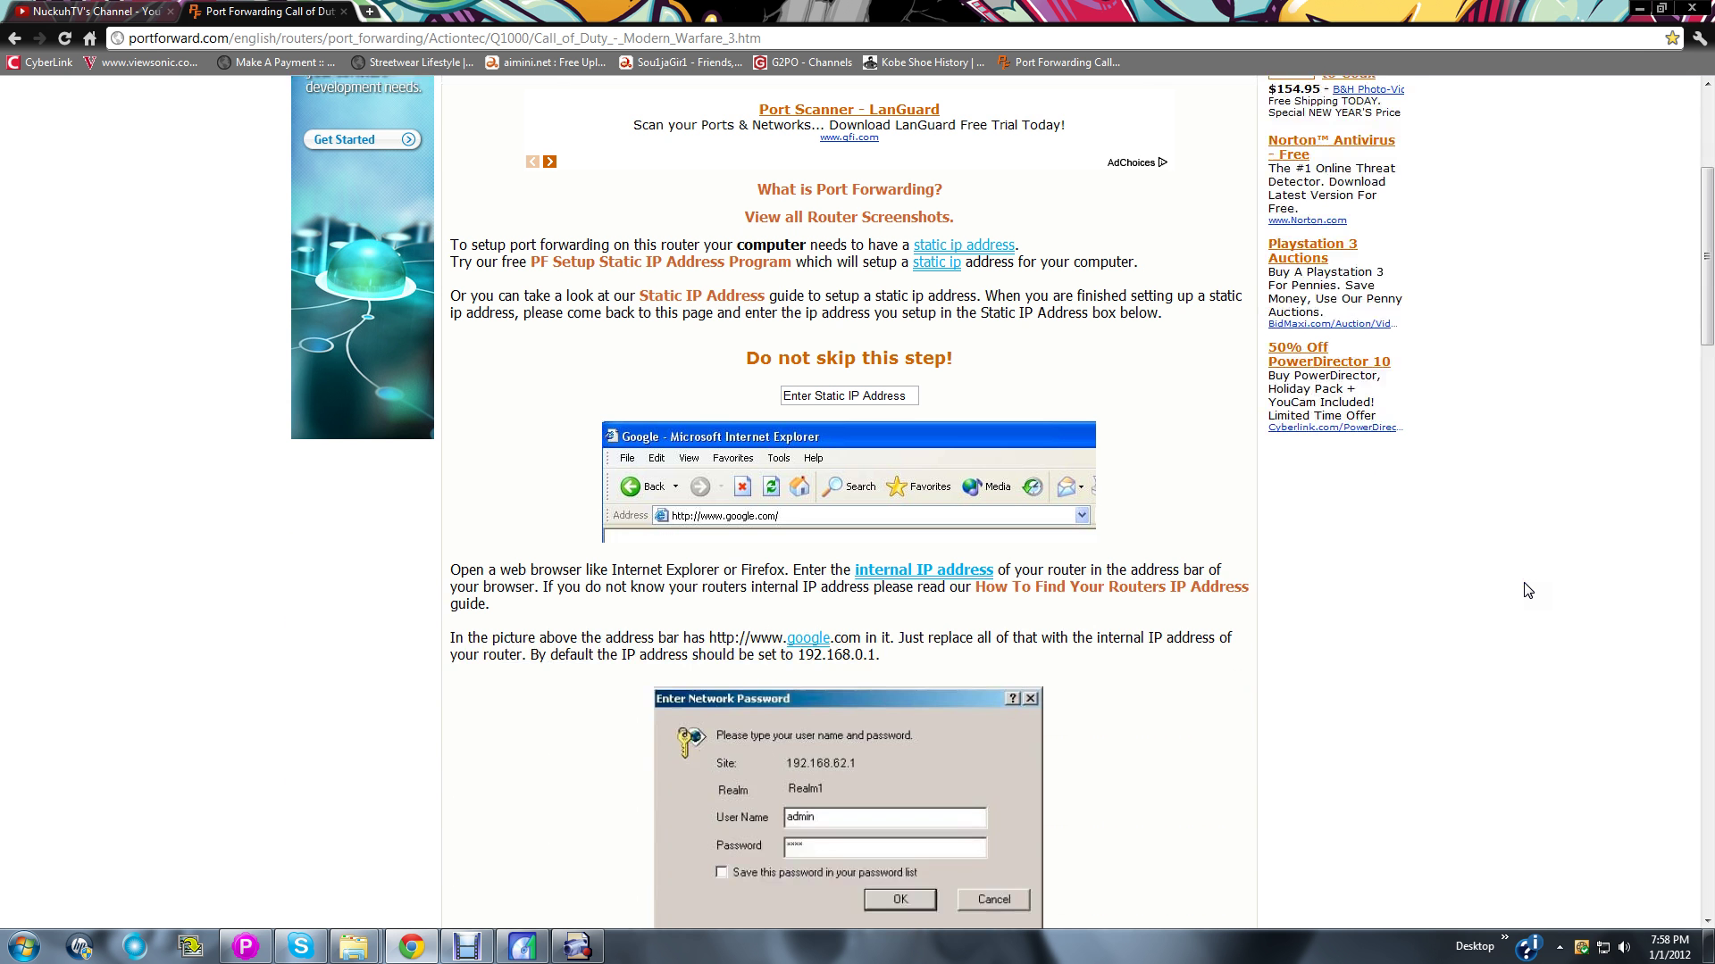
scroll(1527, 591, "down", 1)
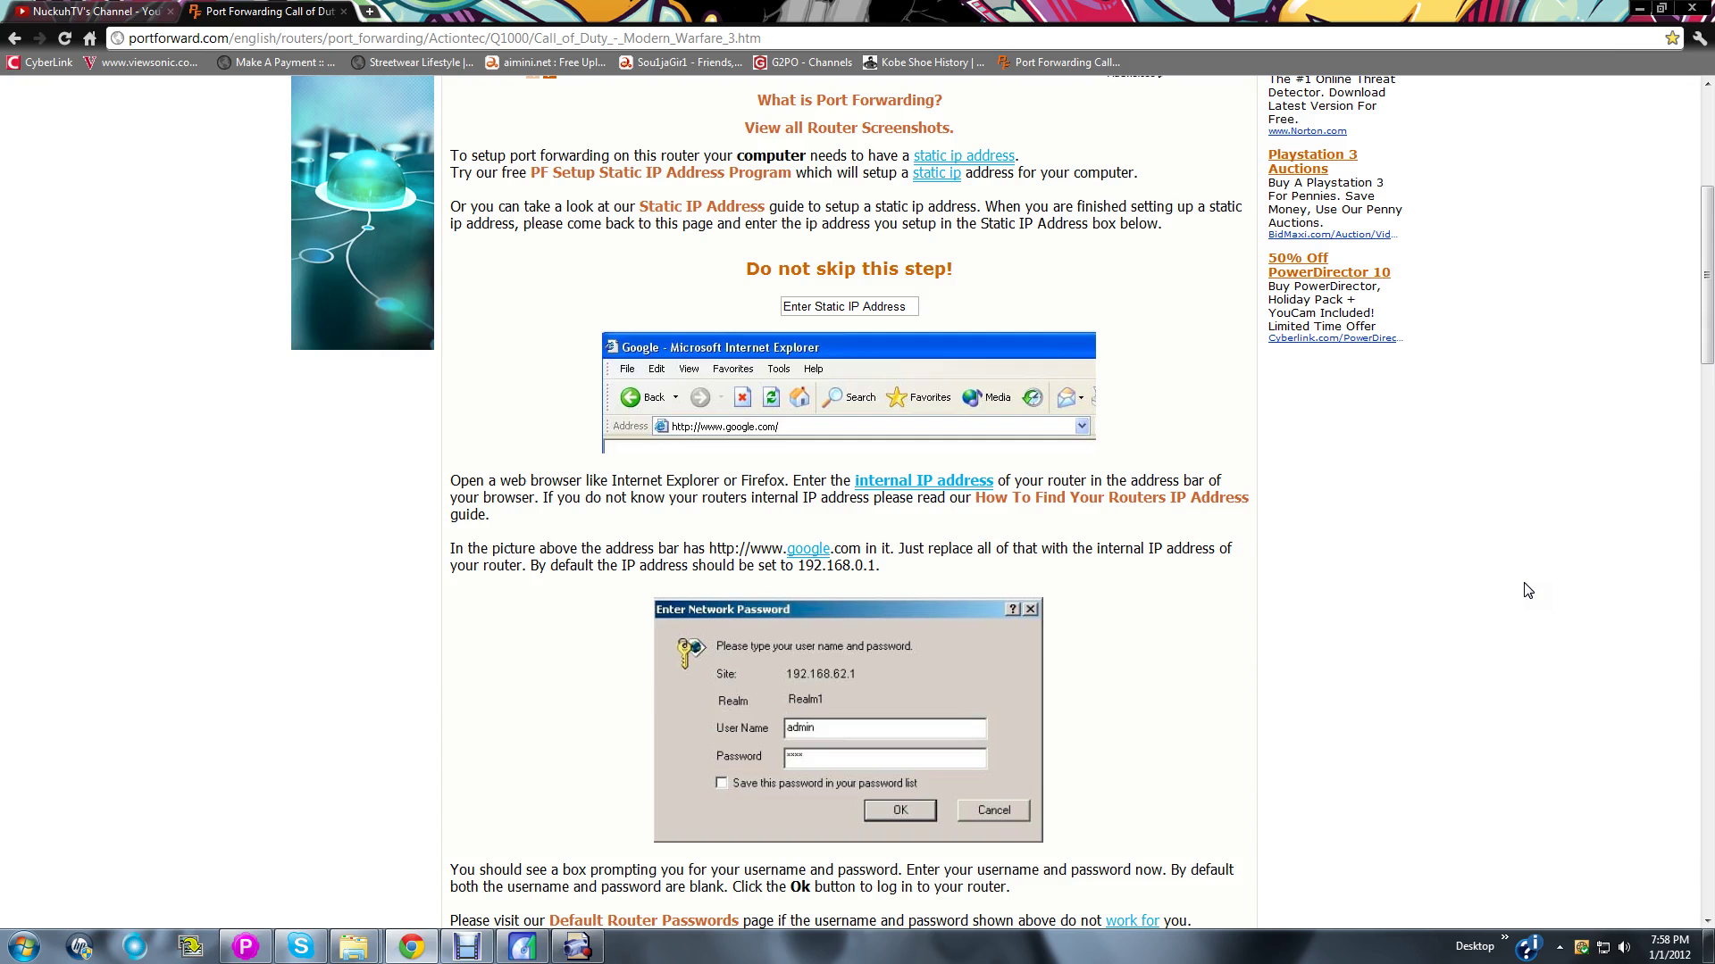
left_click(1530, 585)
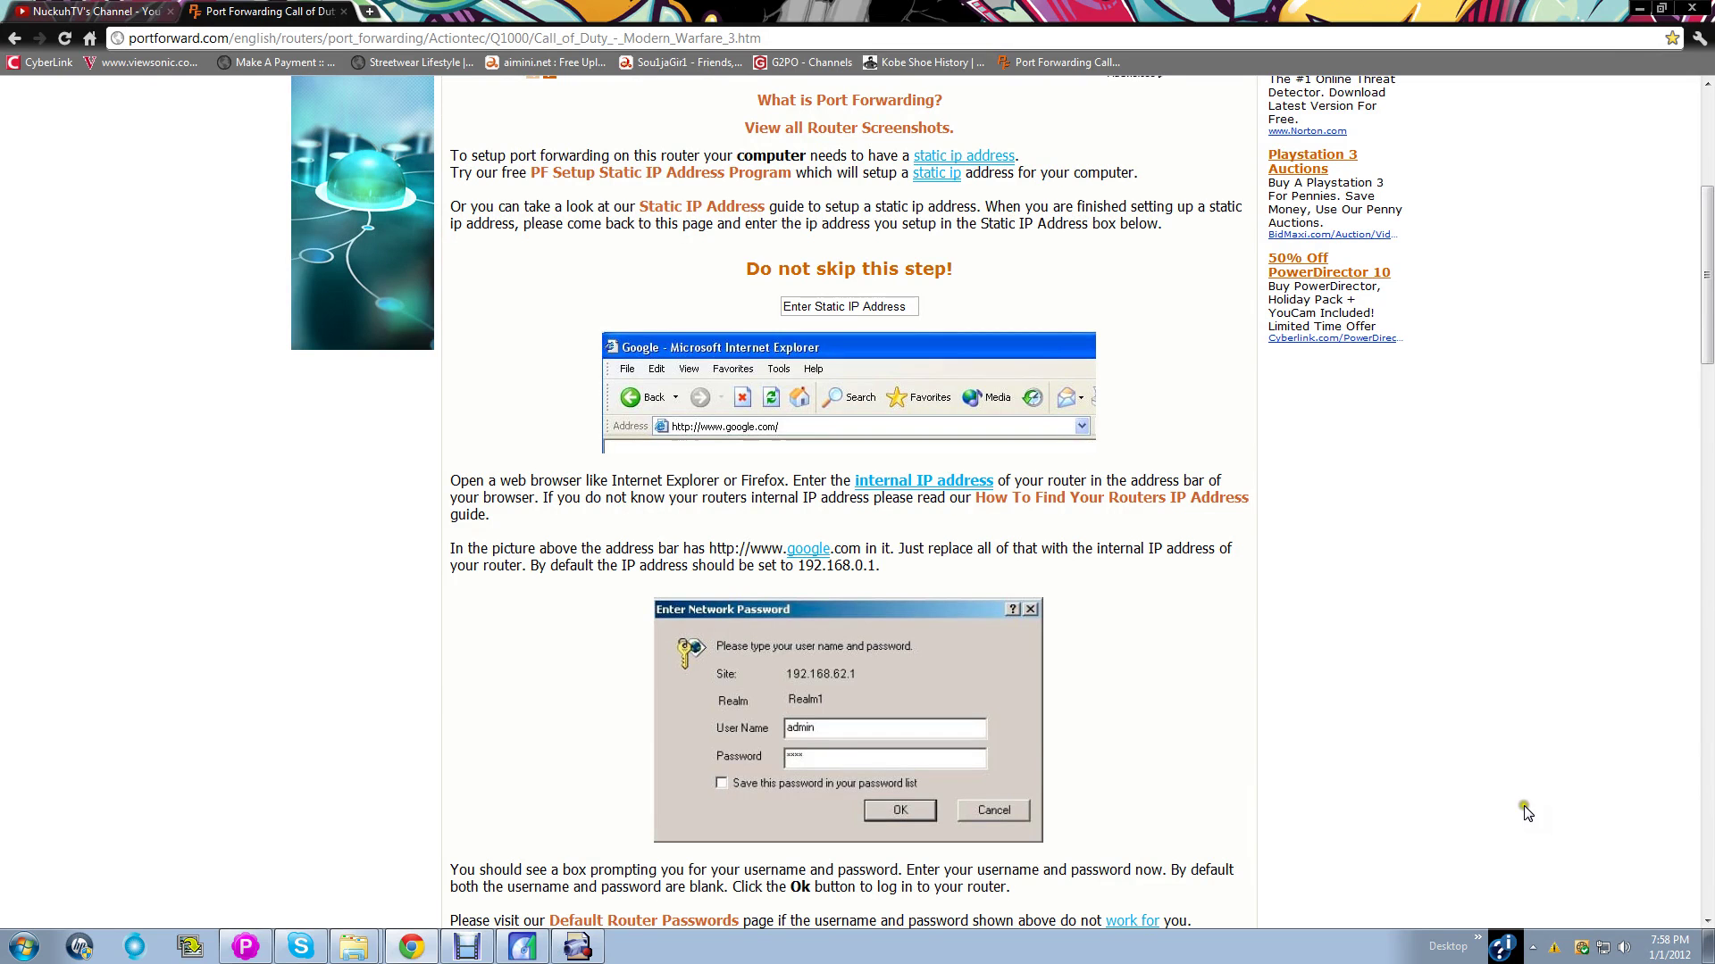
- Load the router configuration page at 192.168.0.1, correcting the mistyped address, then minimize Chrome
left_click(1554, 861)
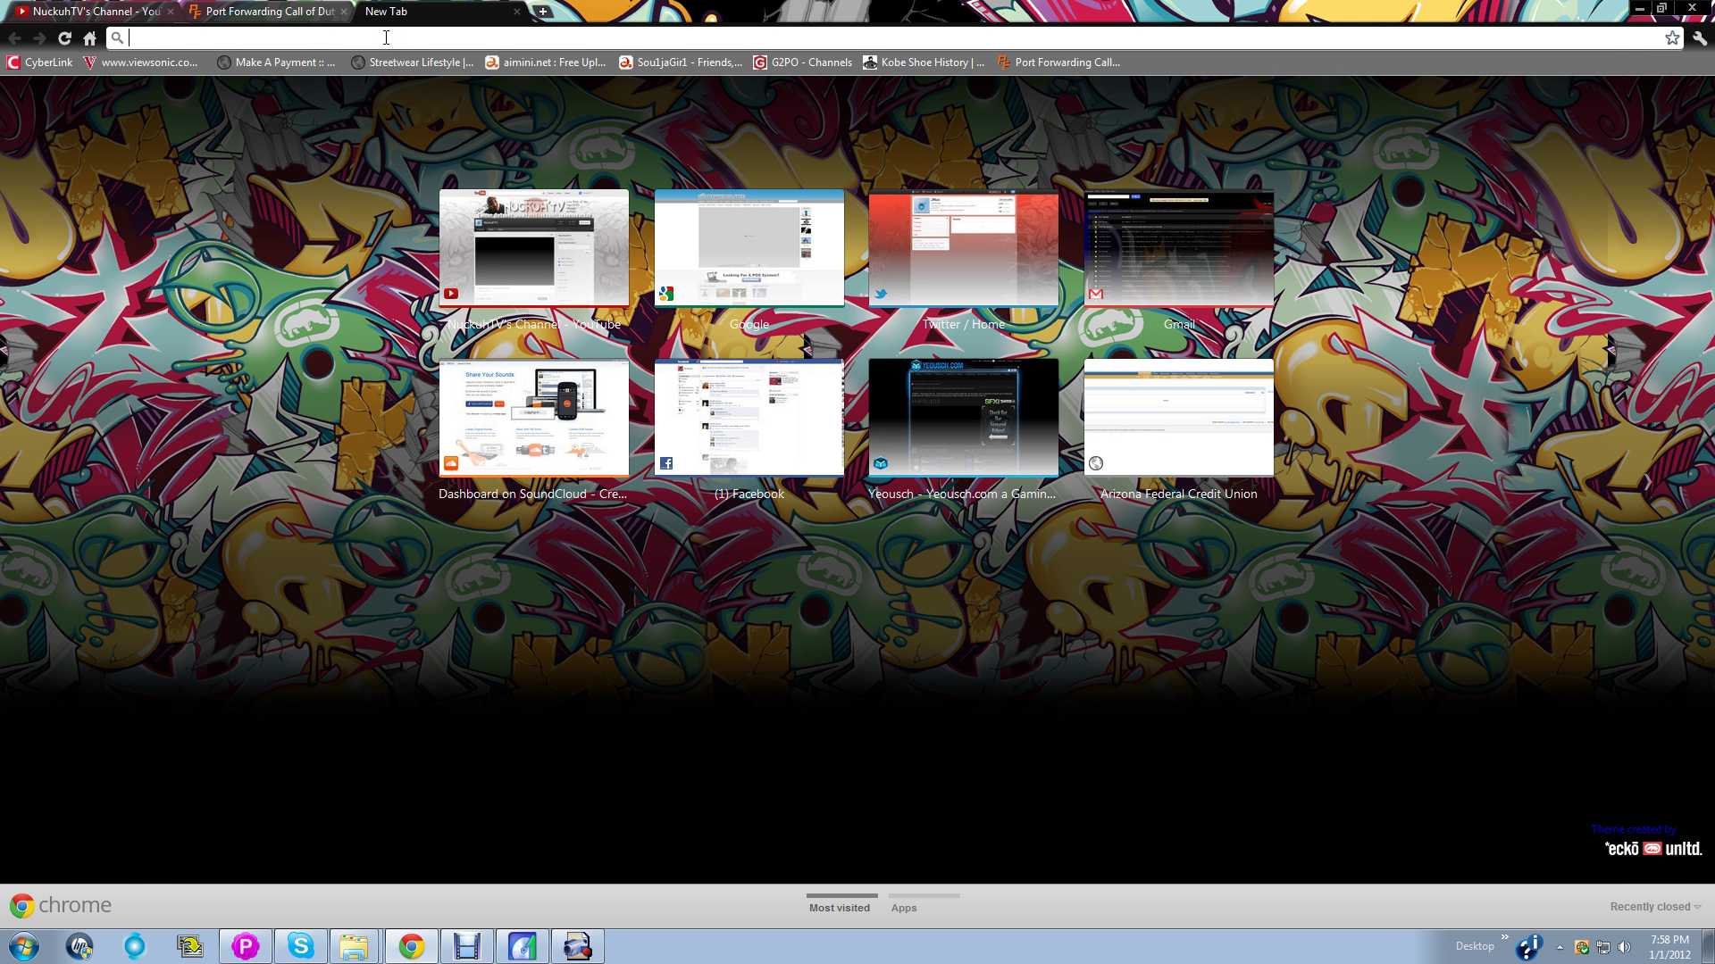
type("h")
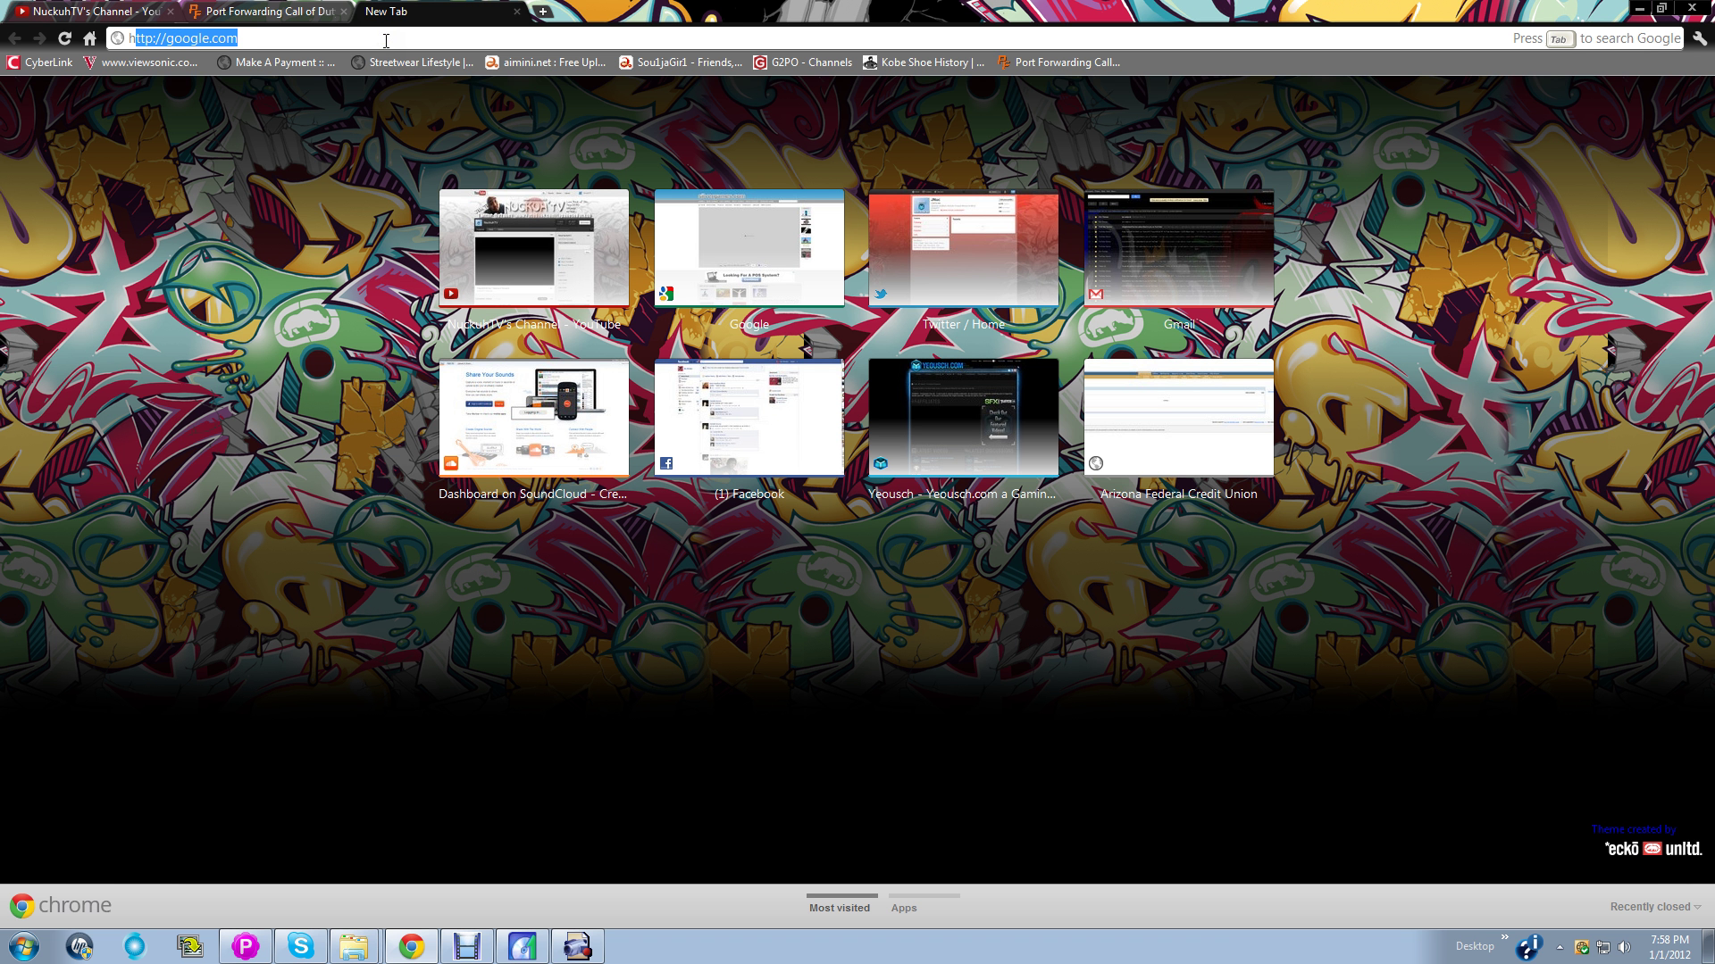
type("ttp")
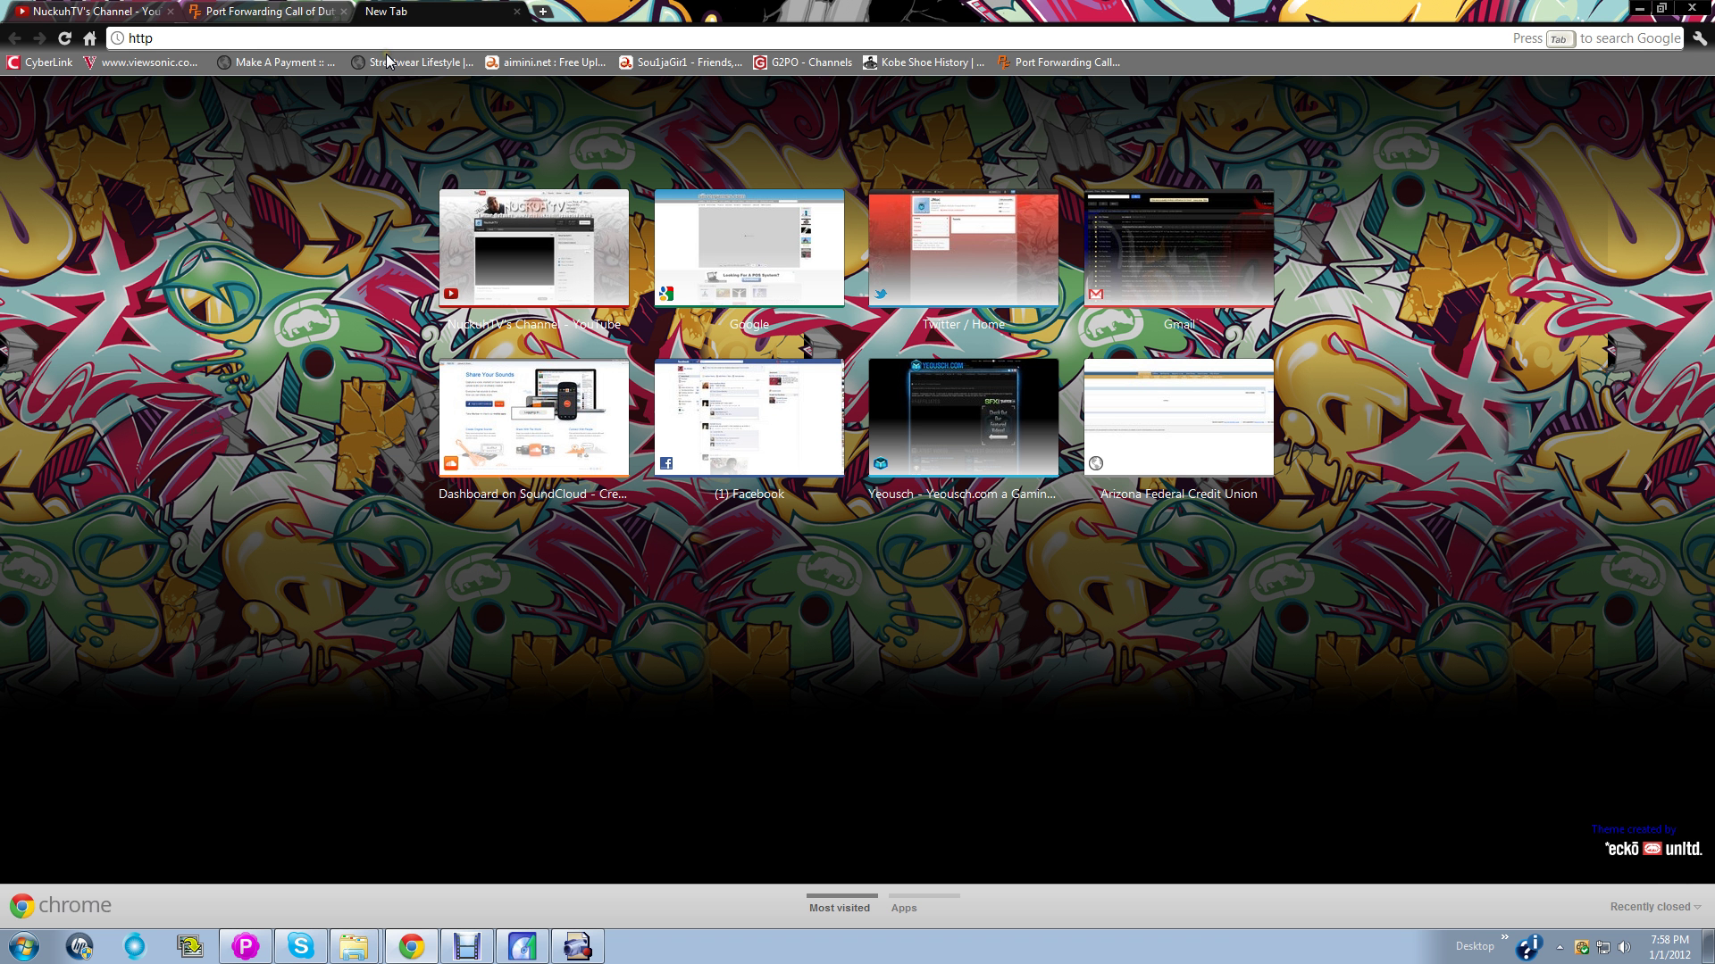
type("://")
type("19")
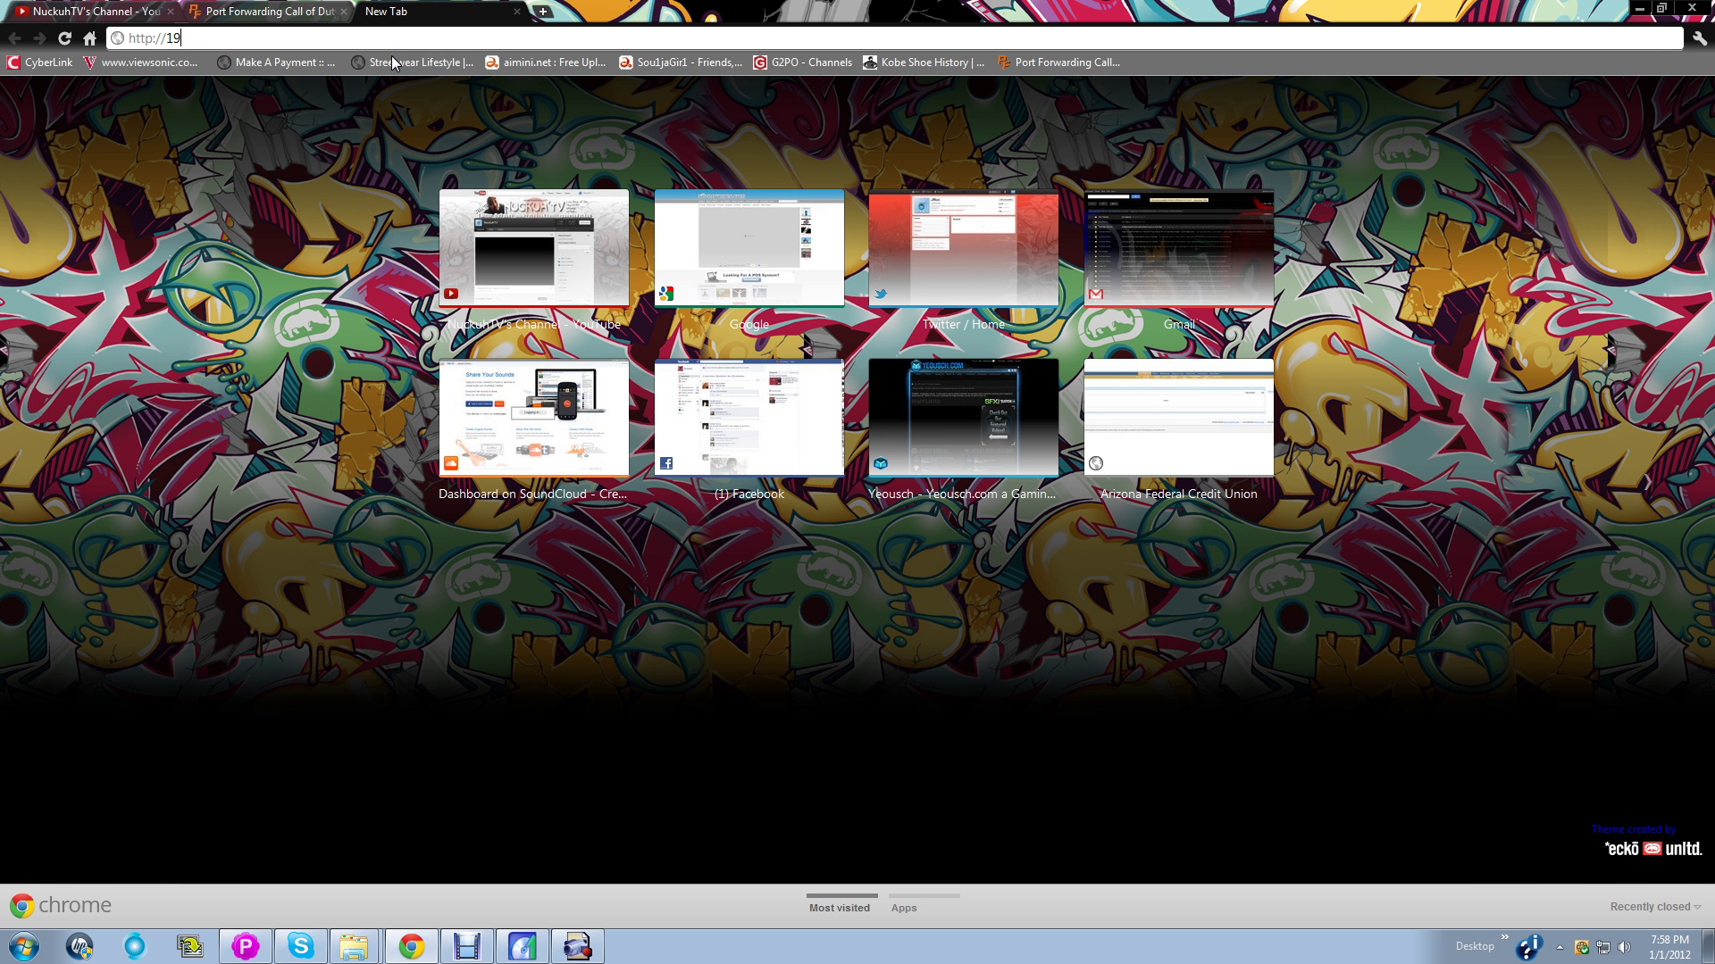
type("2.168.0.8")
key("Return")
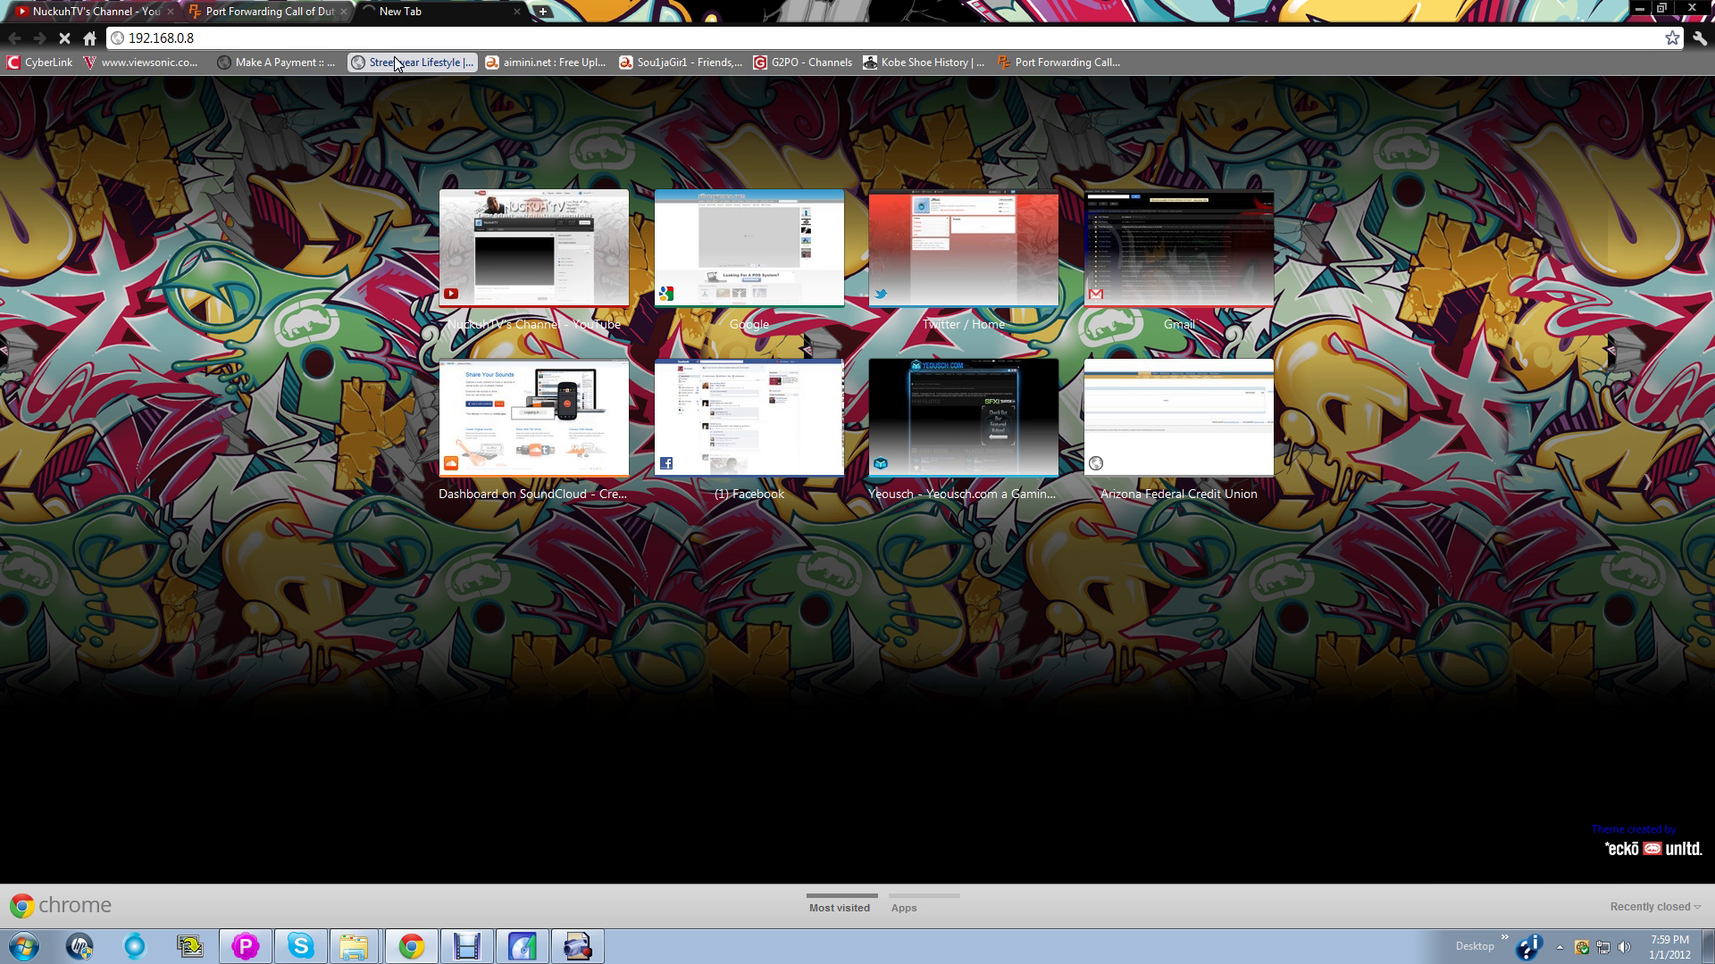
left_click(223, 40)
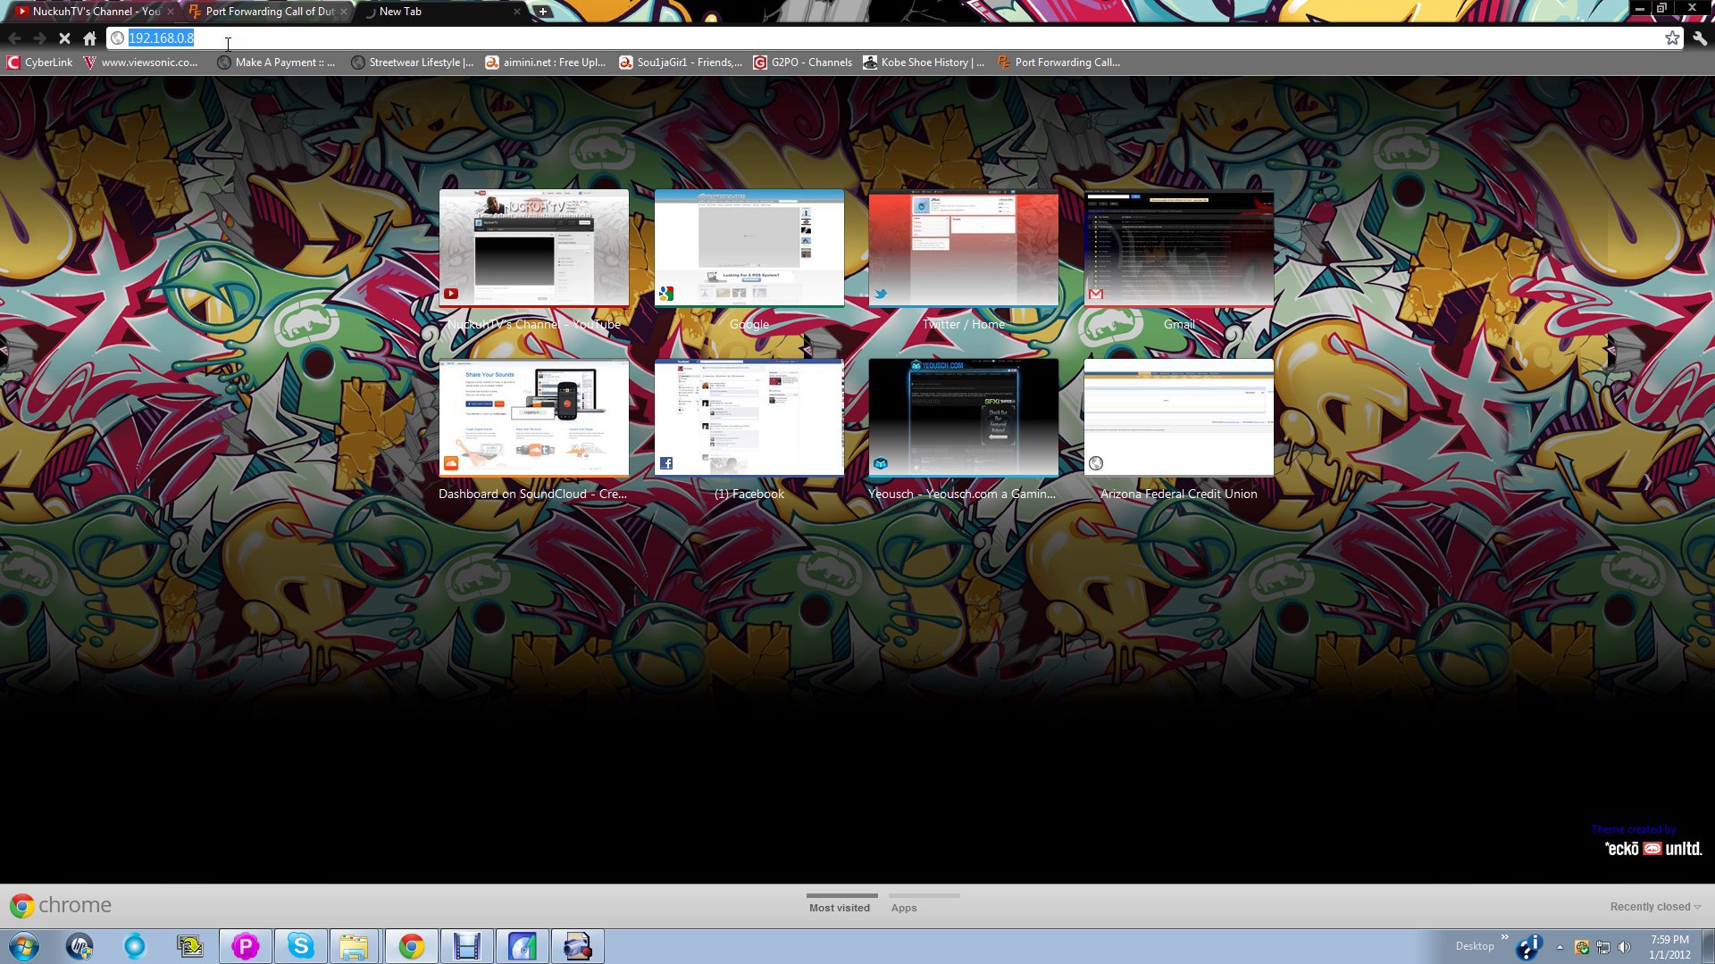
left_click(228, 43)
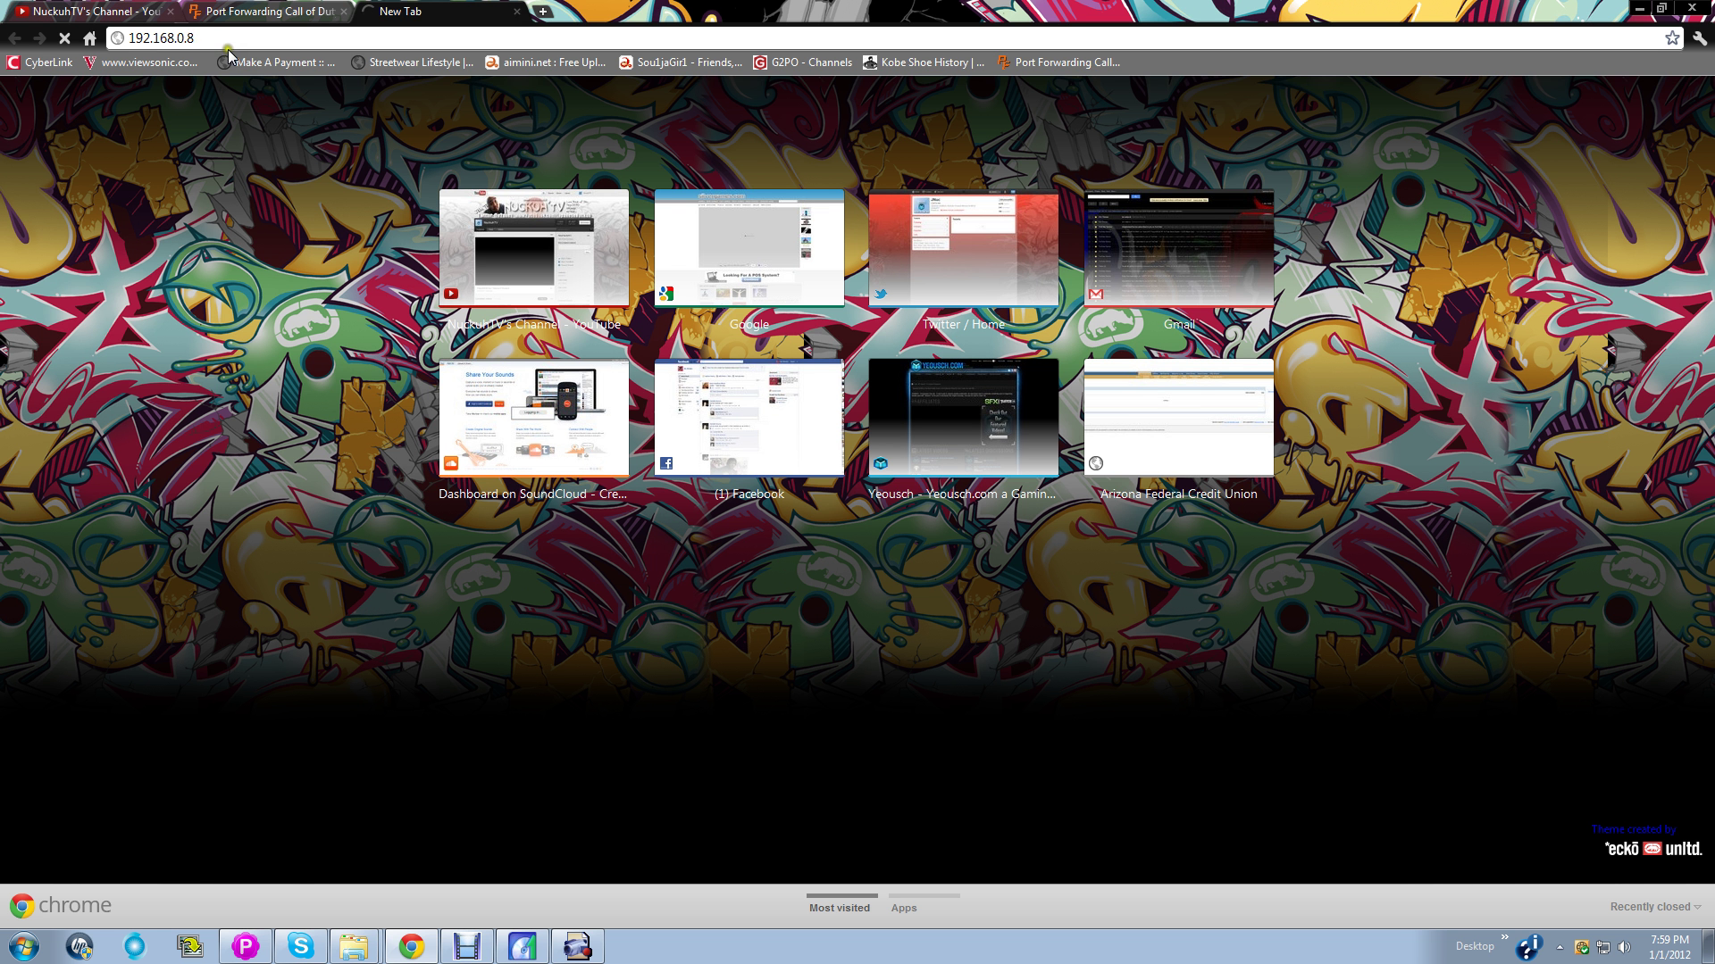
key("BackSpace")
type("1")
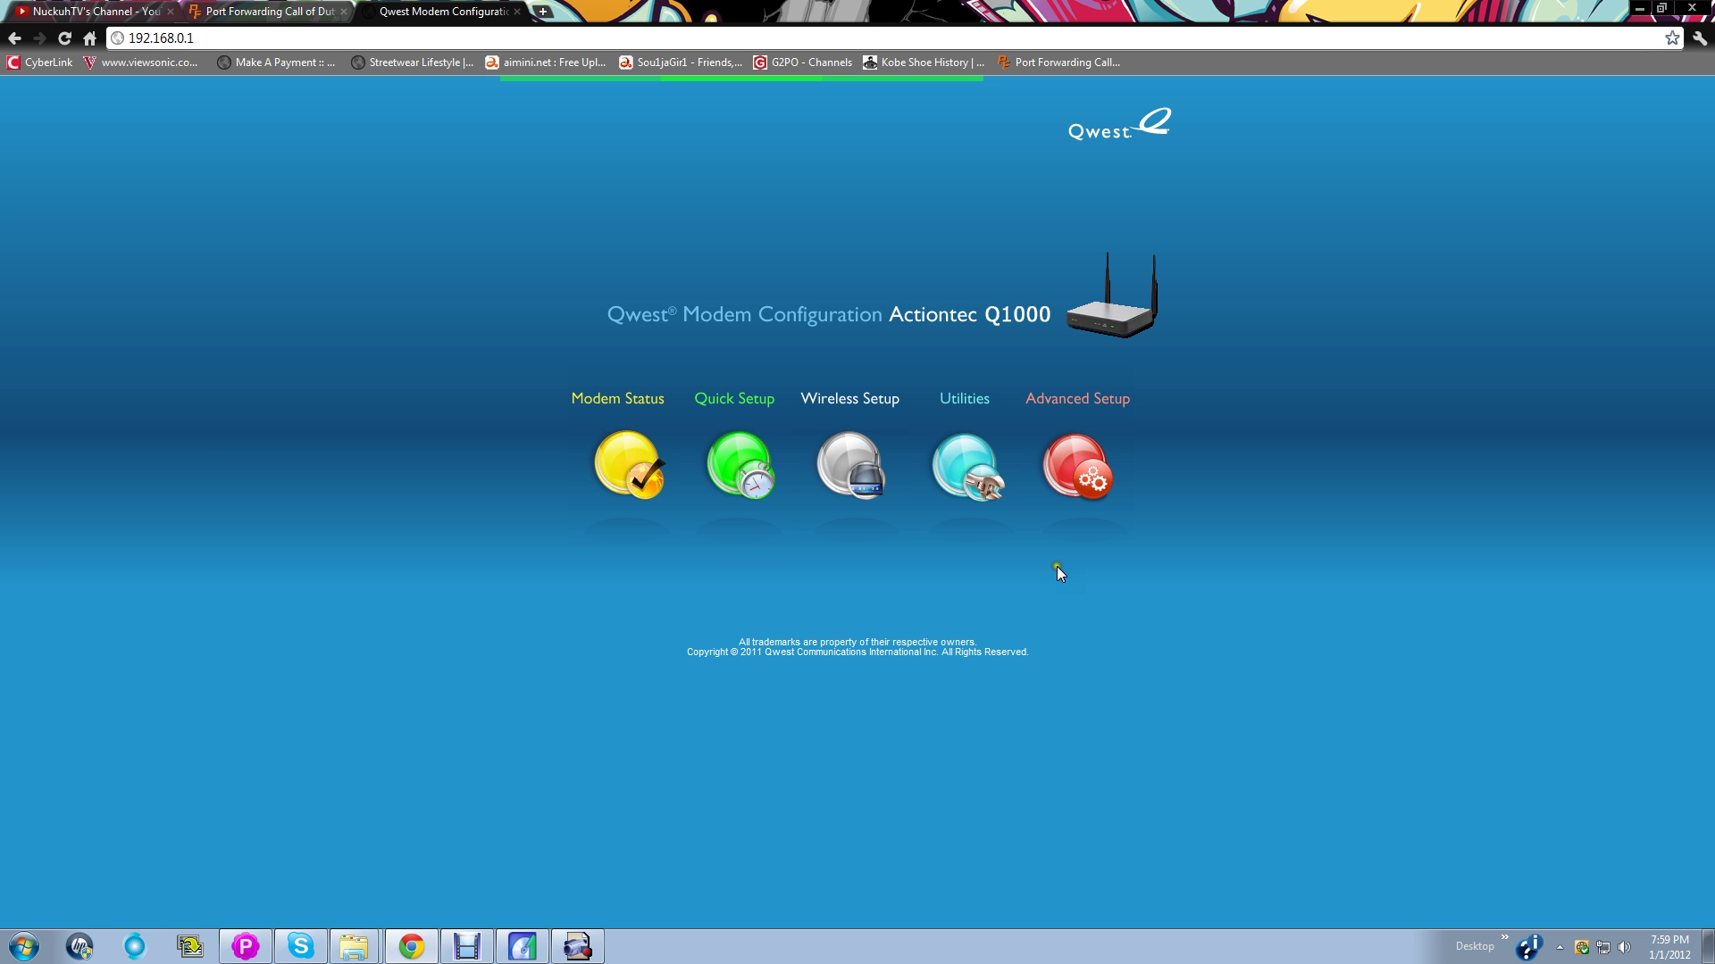
left_click(1639, 10)
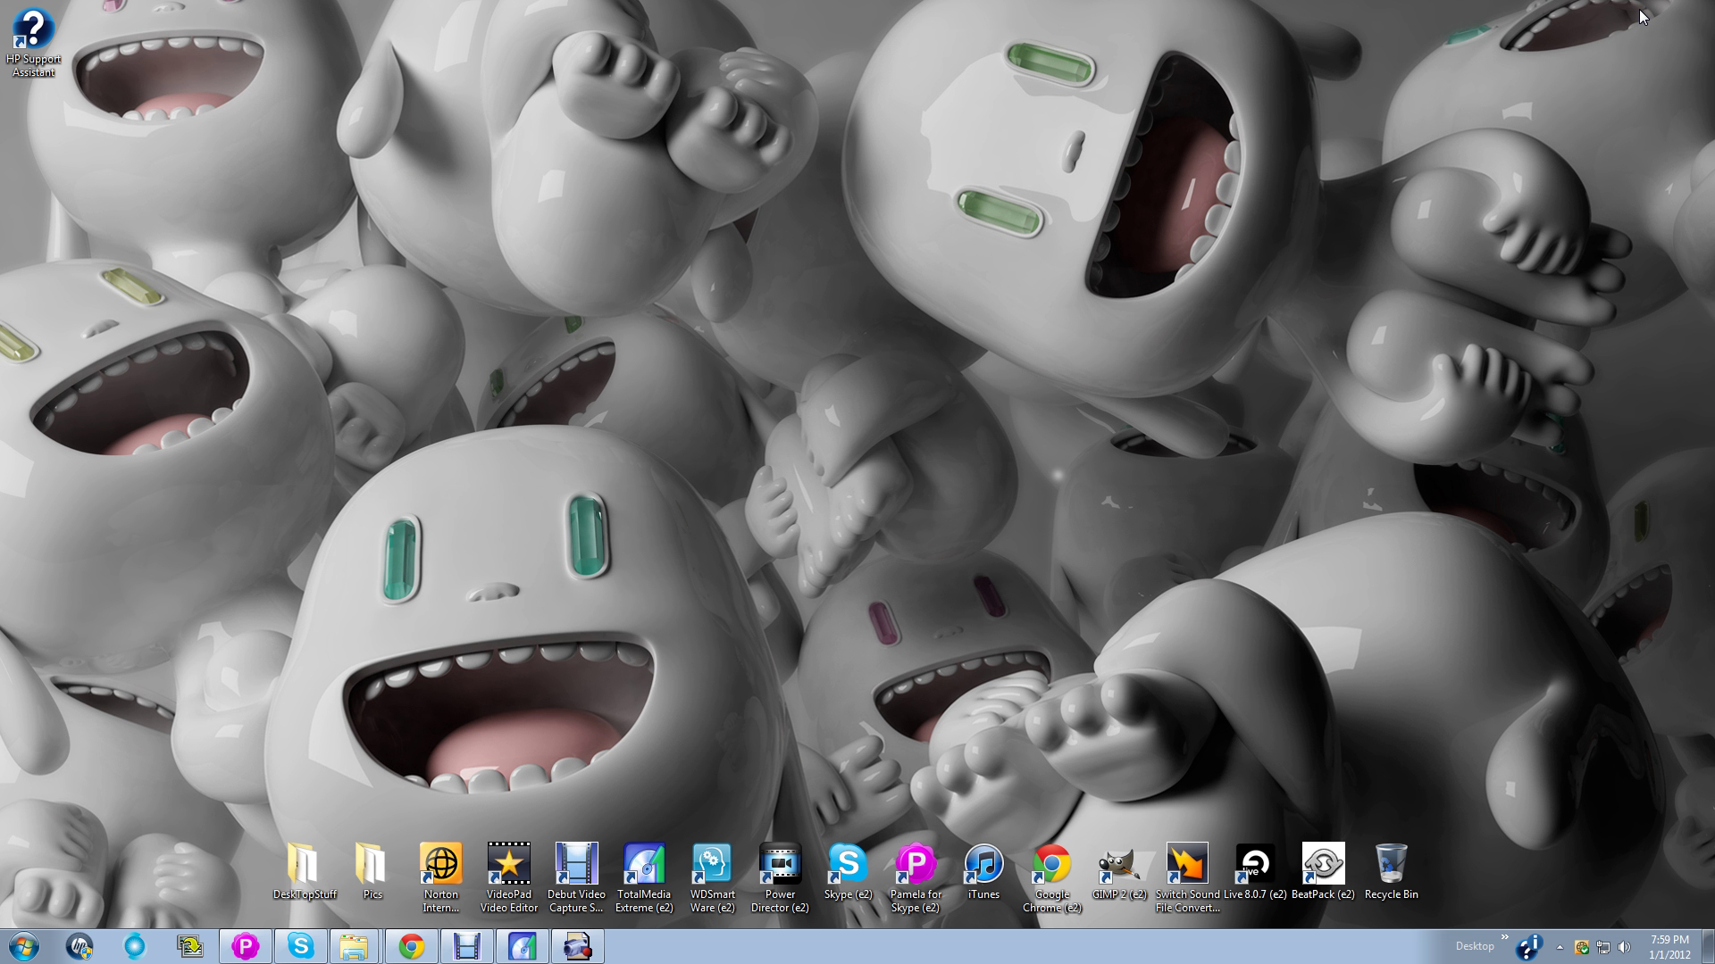
left_click(579, 946)
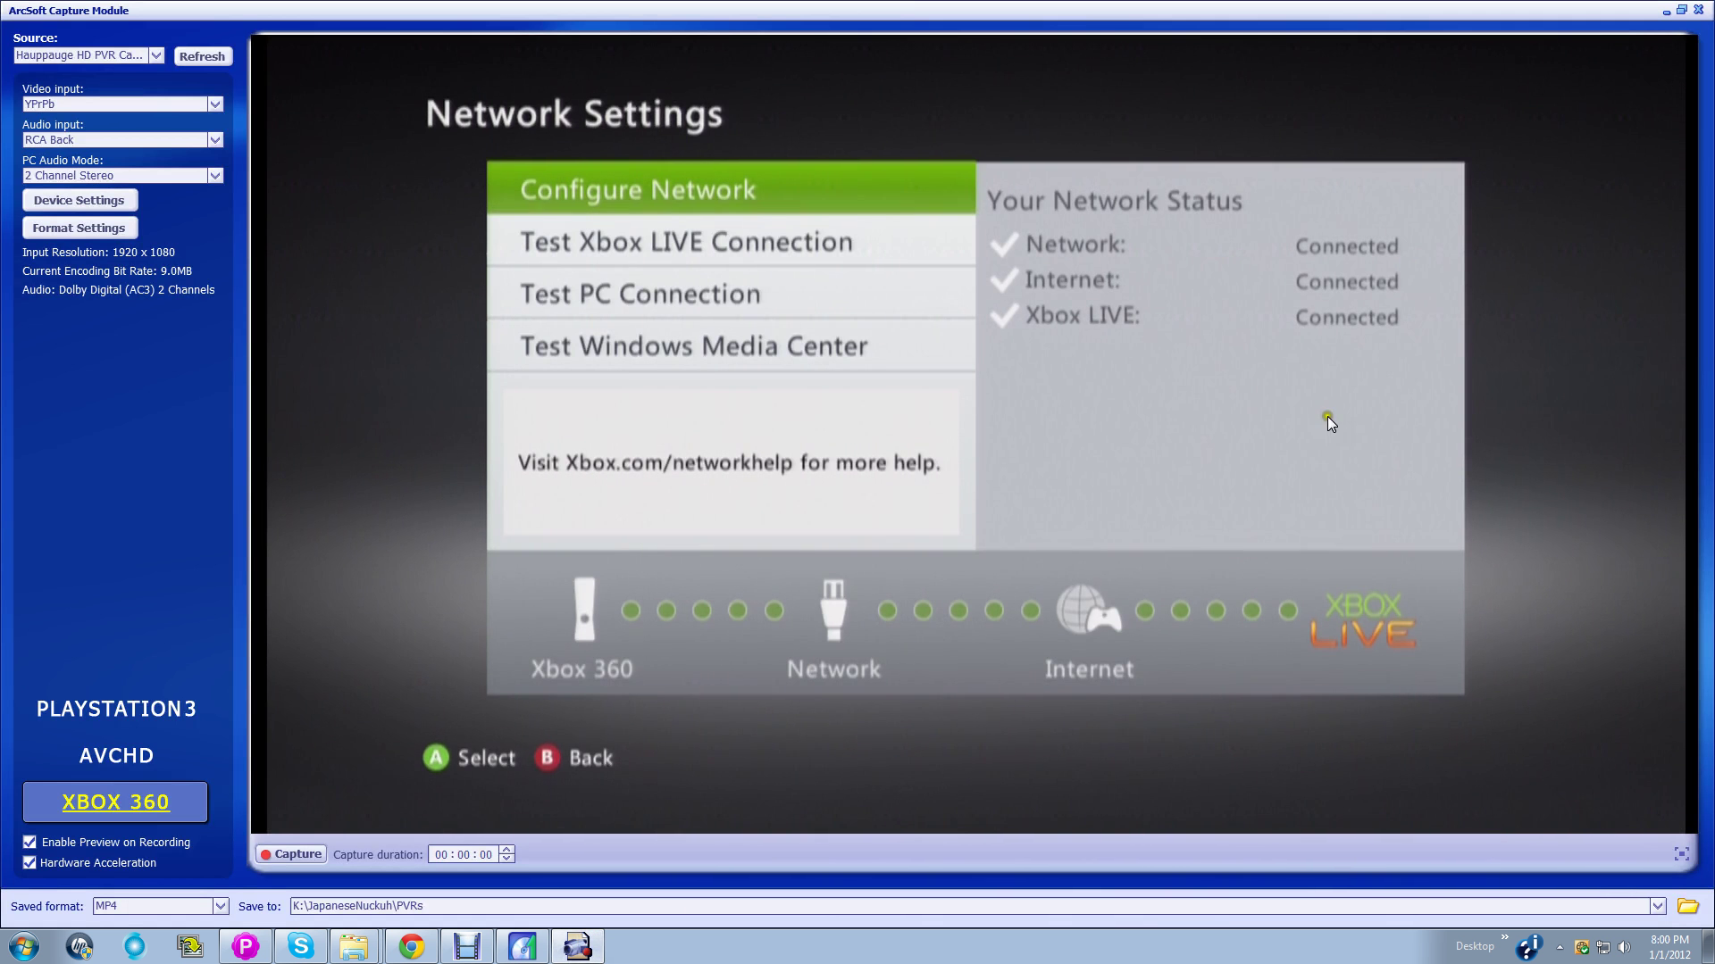
left_click(1666, 11)
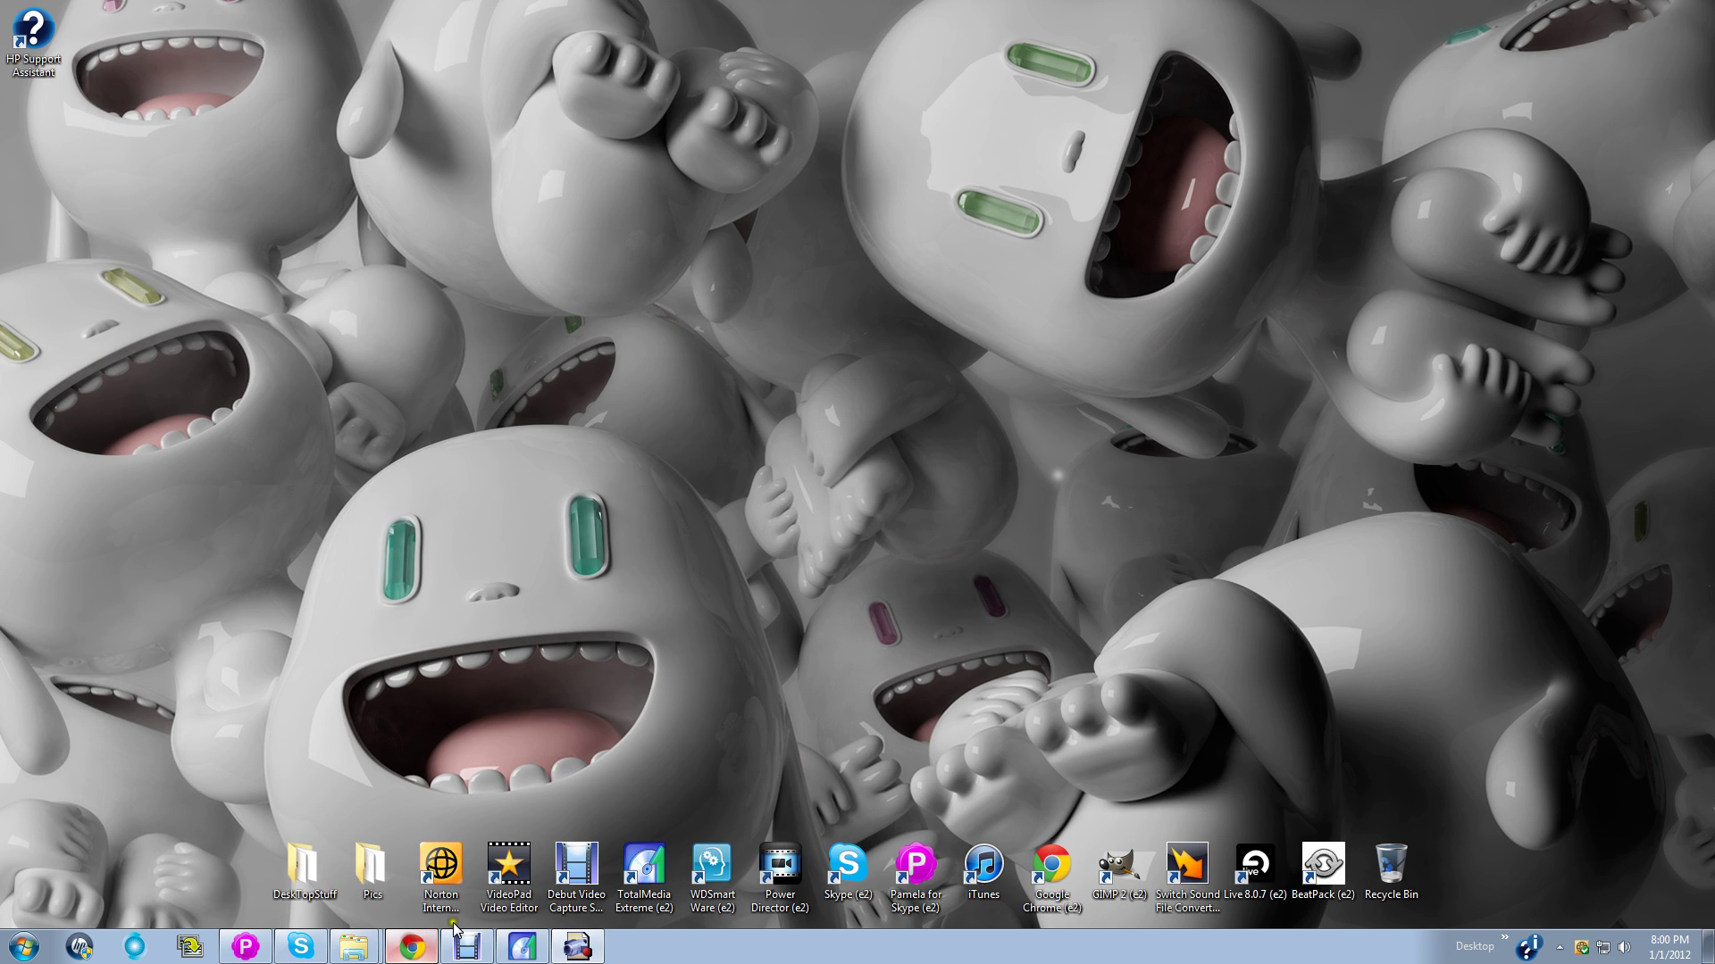
- Check the guide, then open Advanced Setup on the router page at 192.168.0.1
left_click(418, 945)
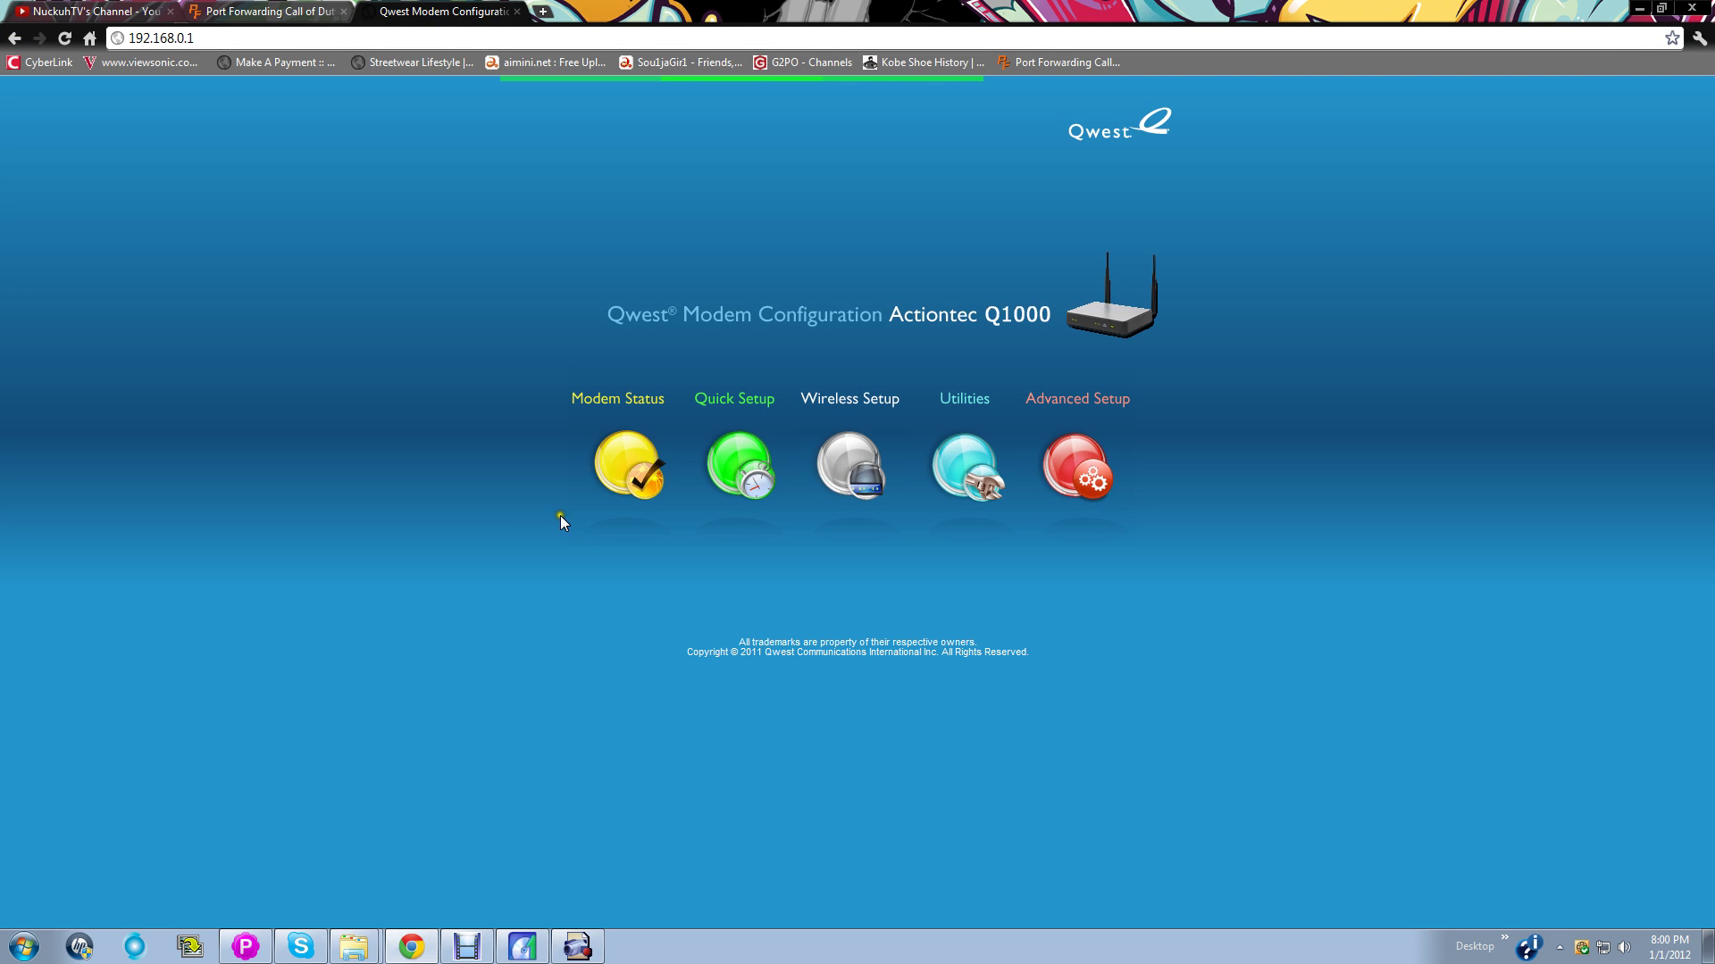
left_click(268, 13)
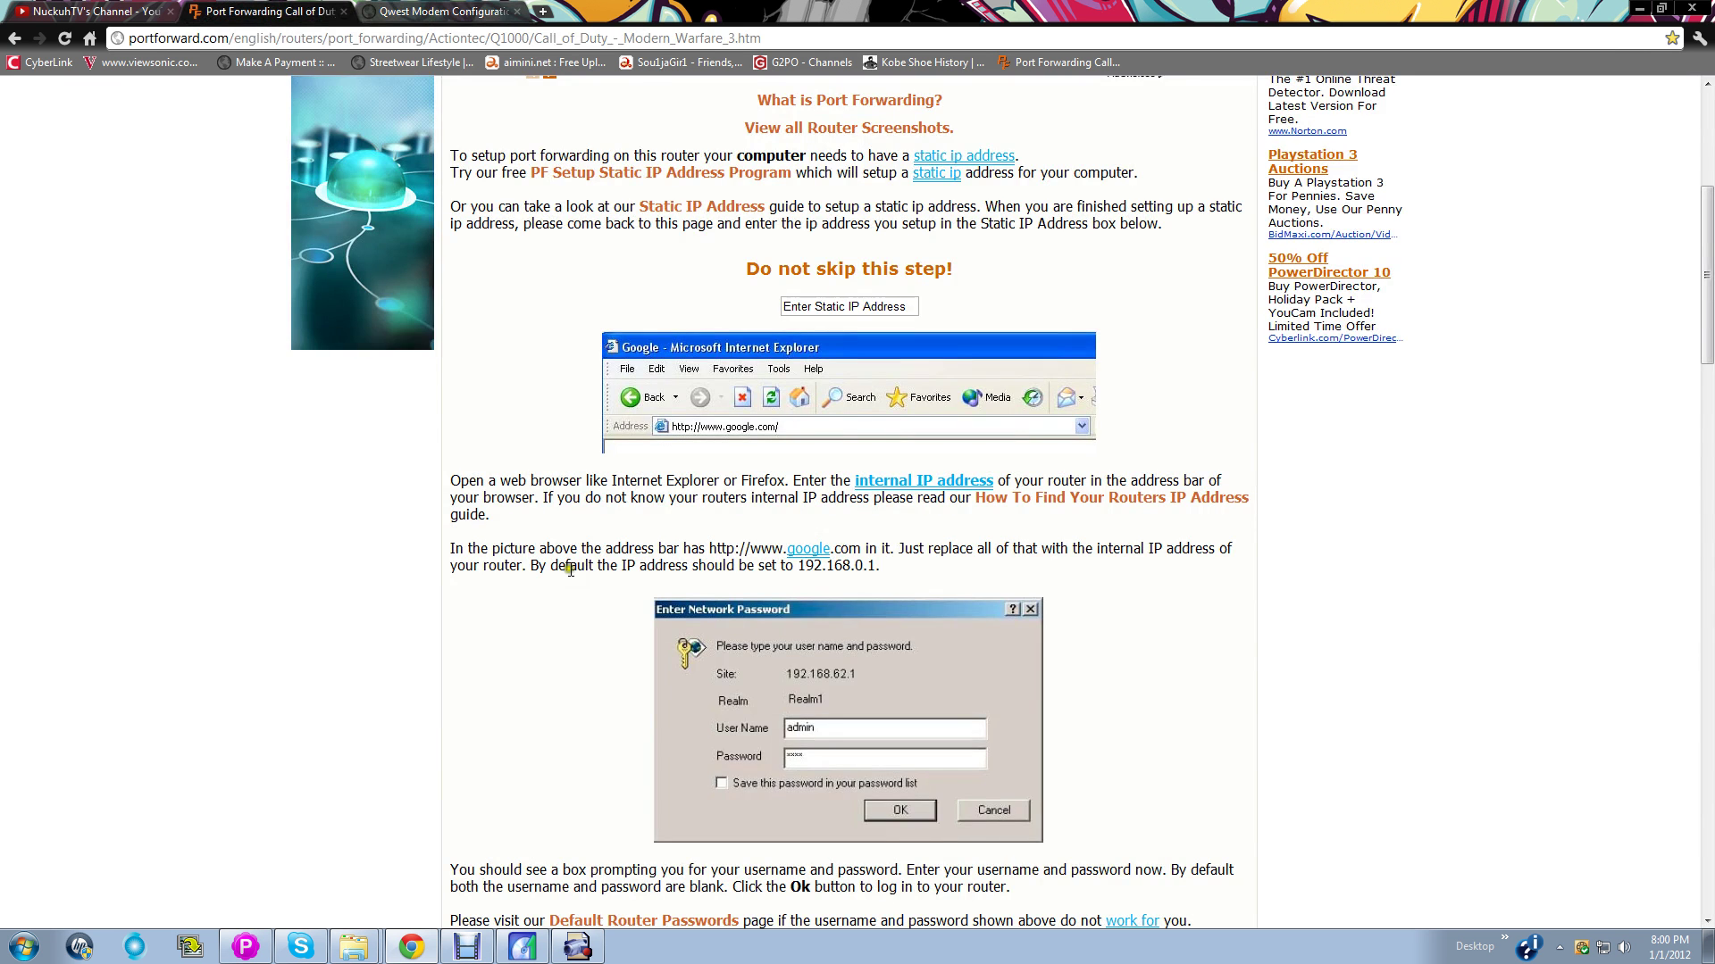
scroll(1241, 673, "down", 4)
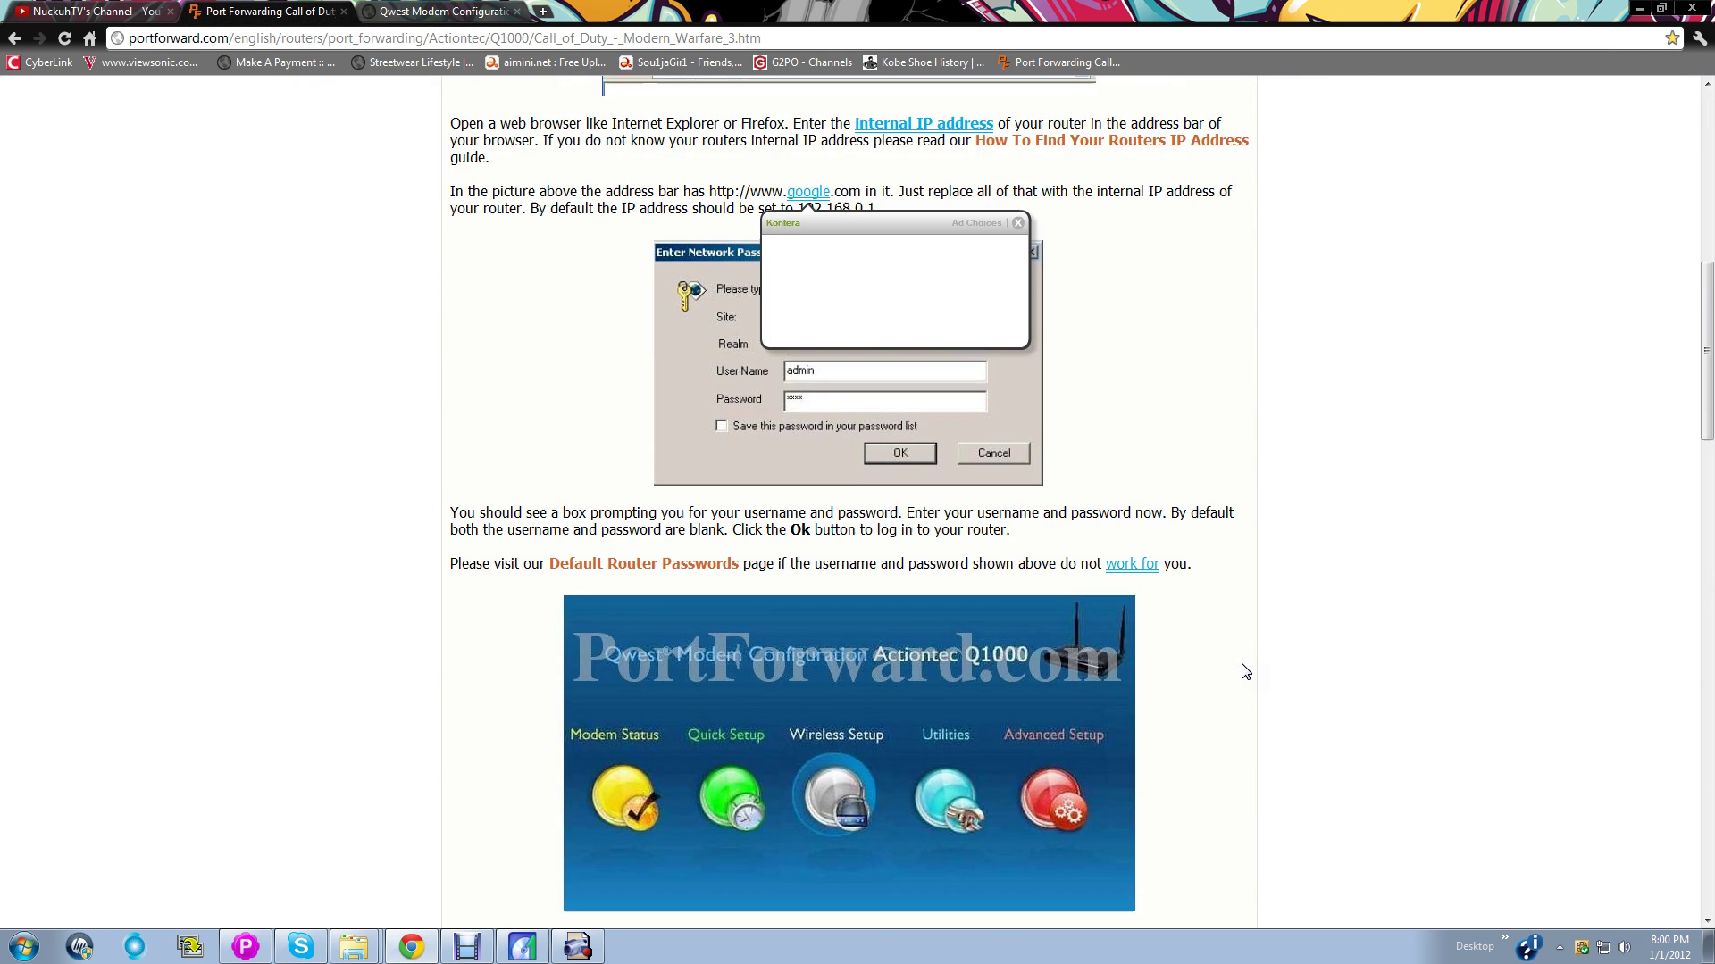
scroll(1243, 671, "down", 3)
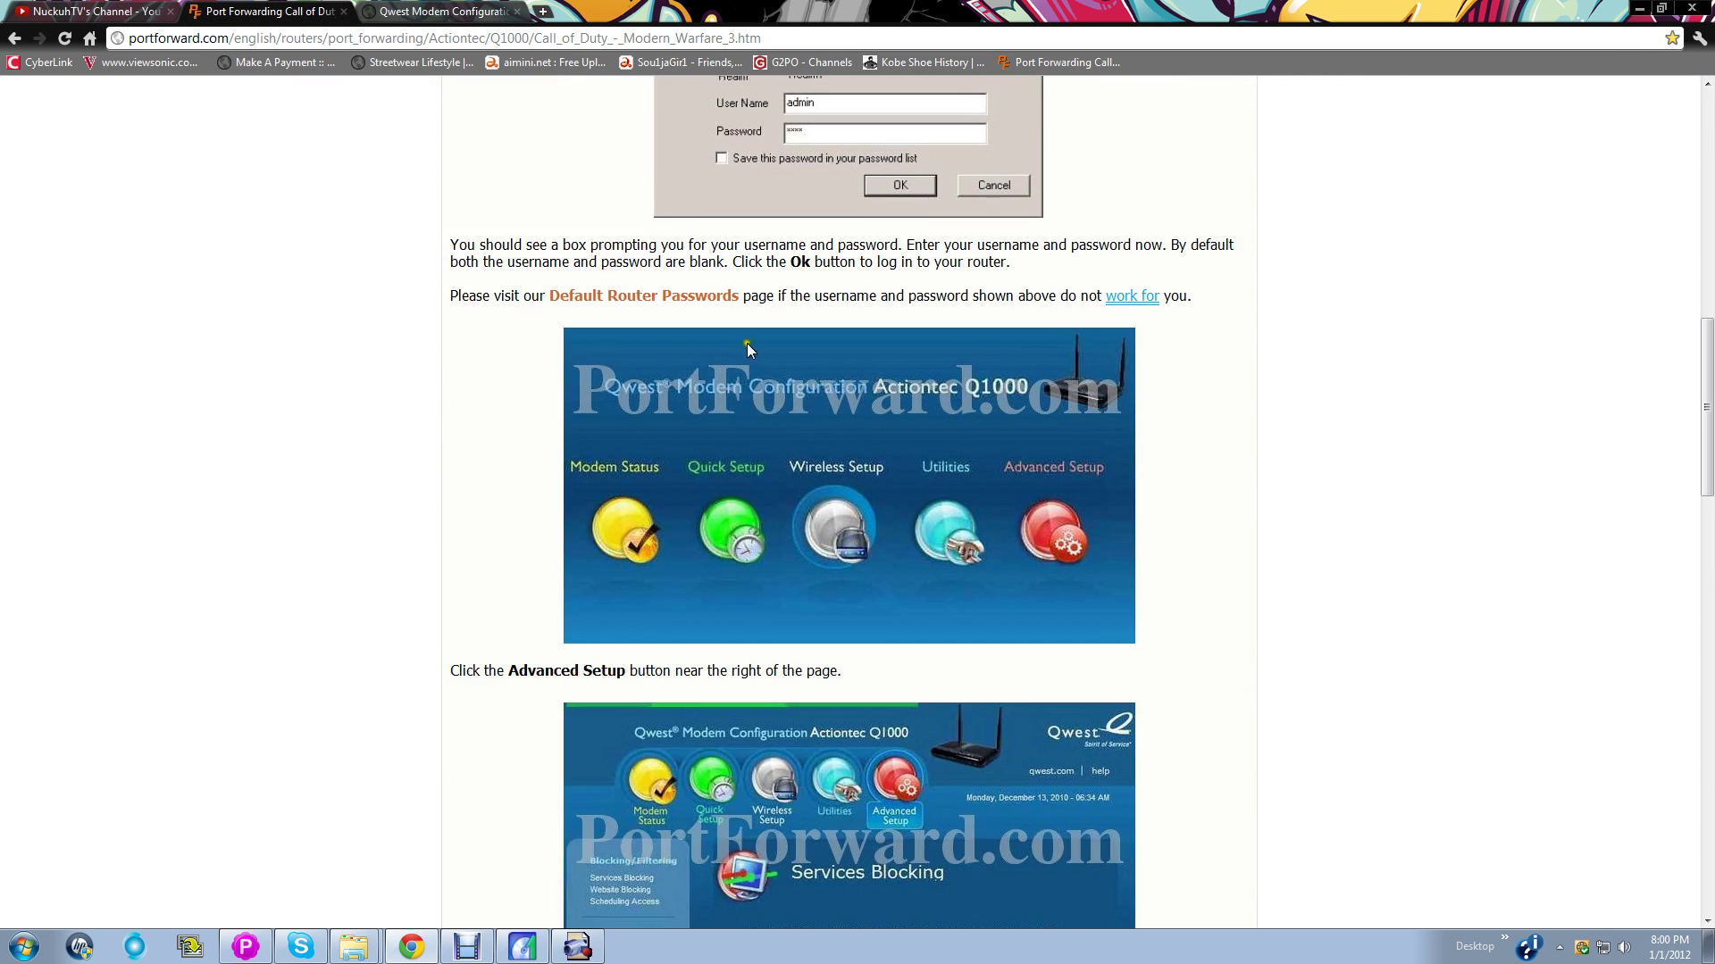
left_click(398, 12)
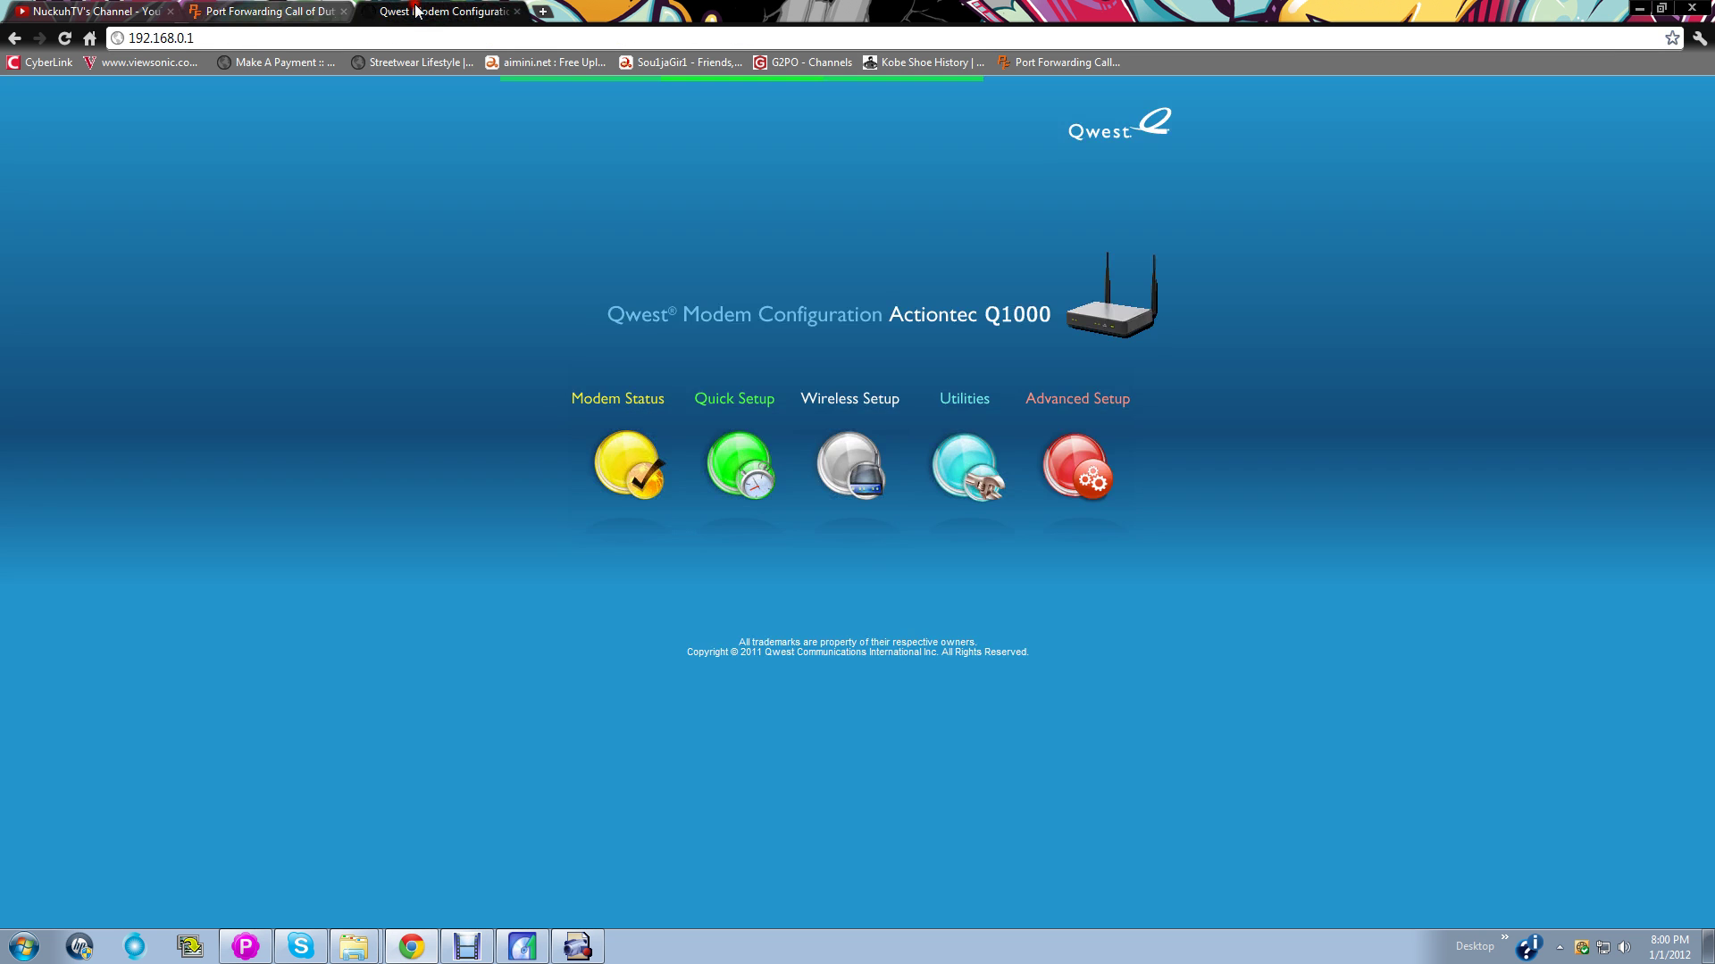
left_click(1091, 455)
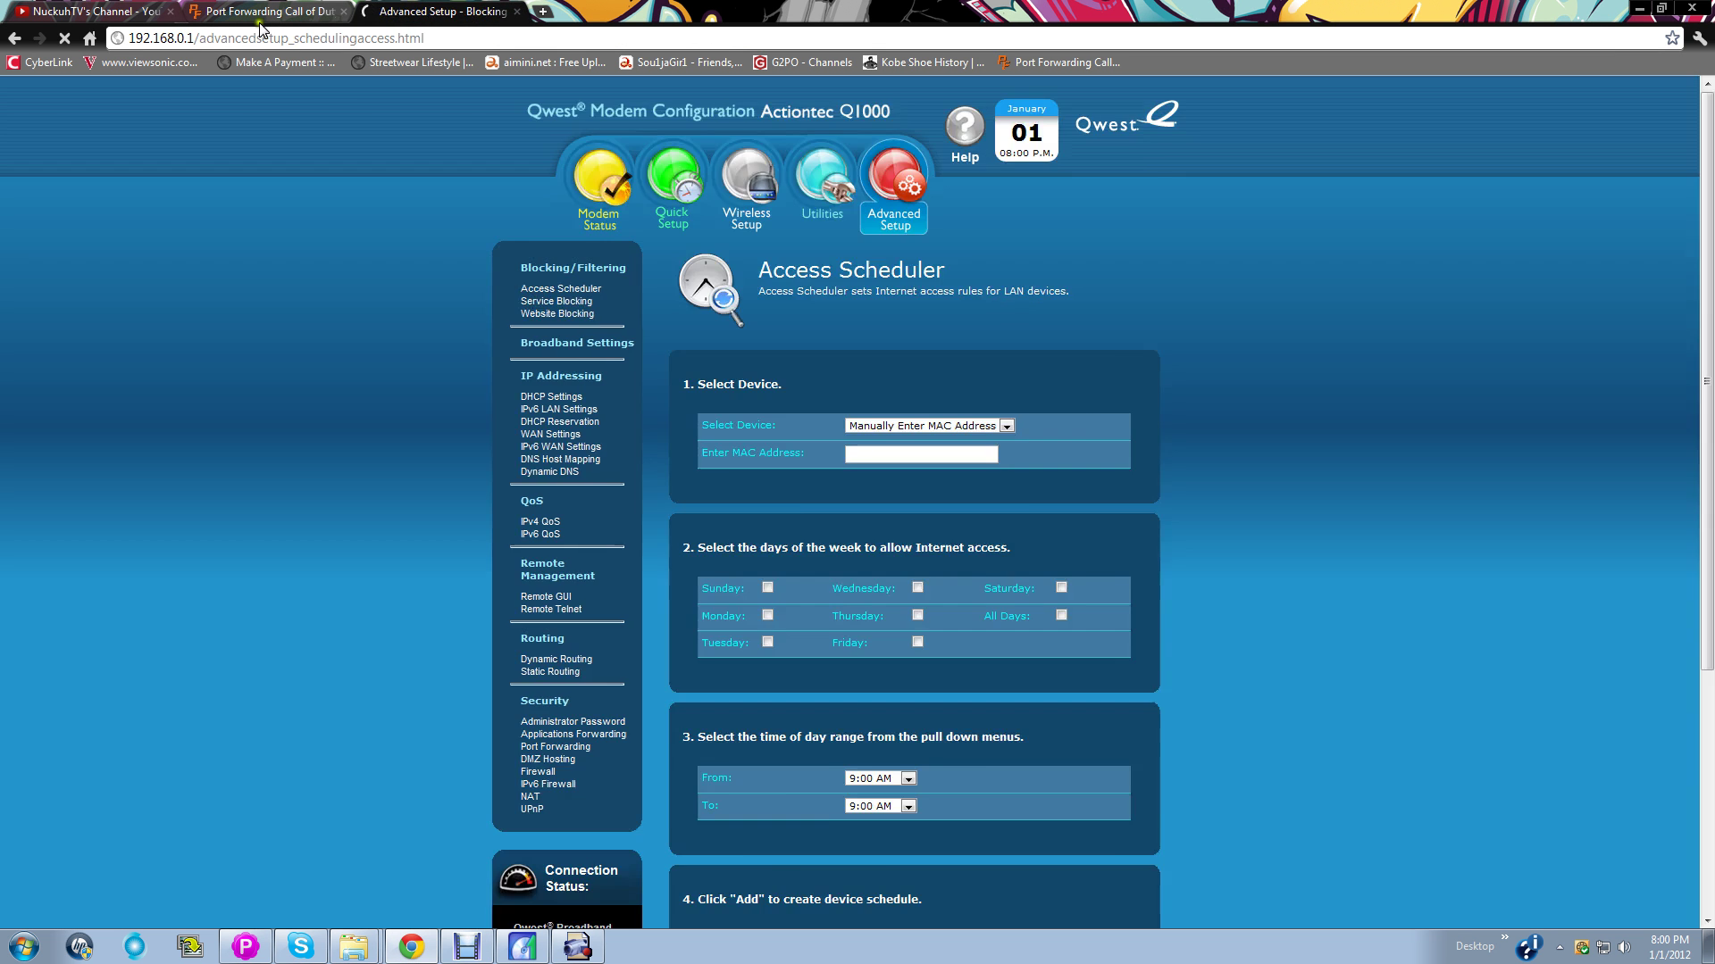
- Read the guide's next instructions and open the router's Port Forwarding page under Security
key("ctrl+shift+Tab")
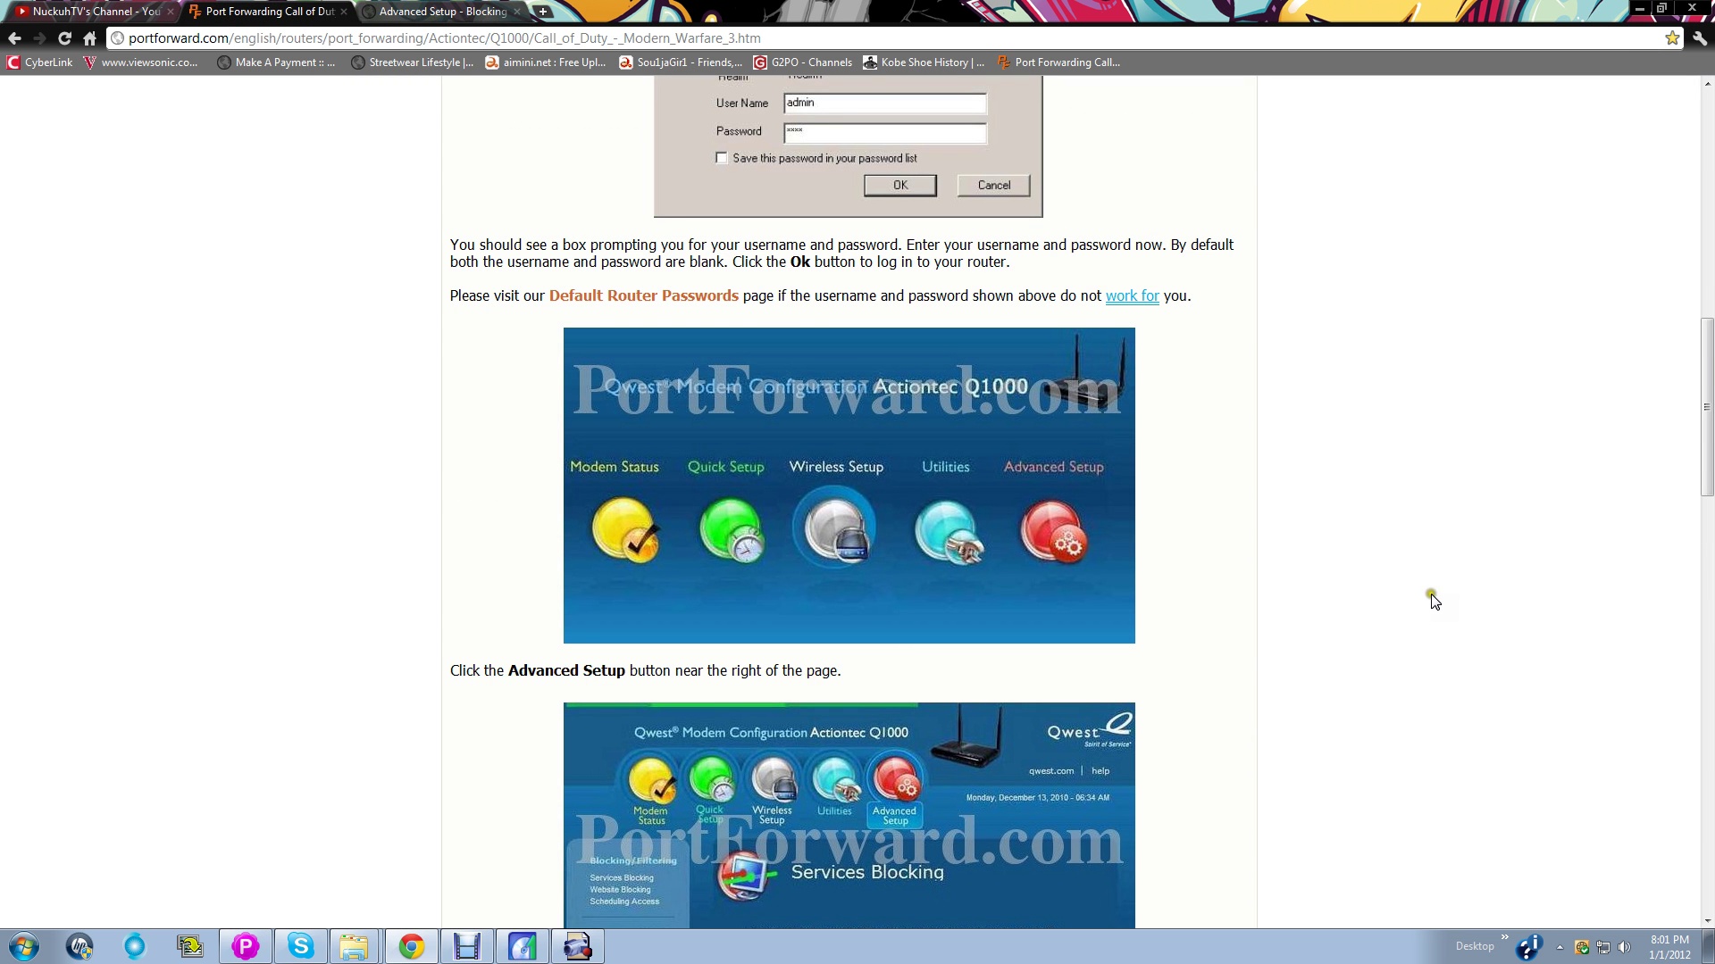
scroll(1434, 604, "down", 4)
scroll(1433, 604, "down", 1)
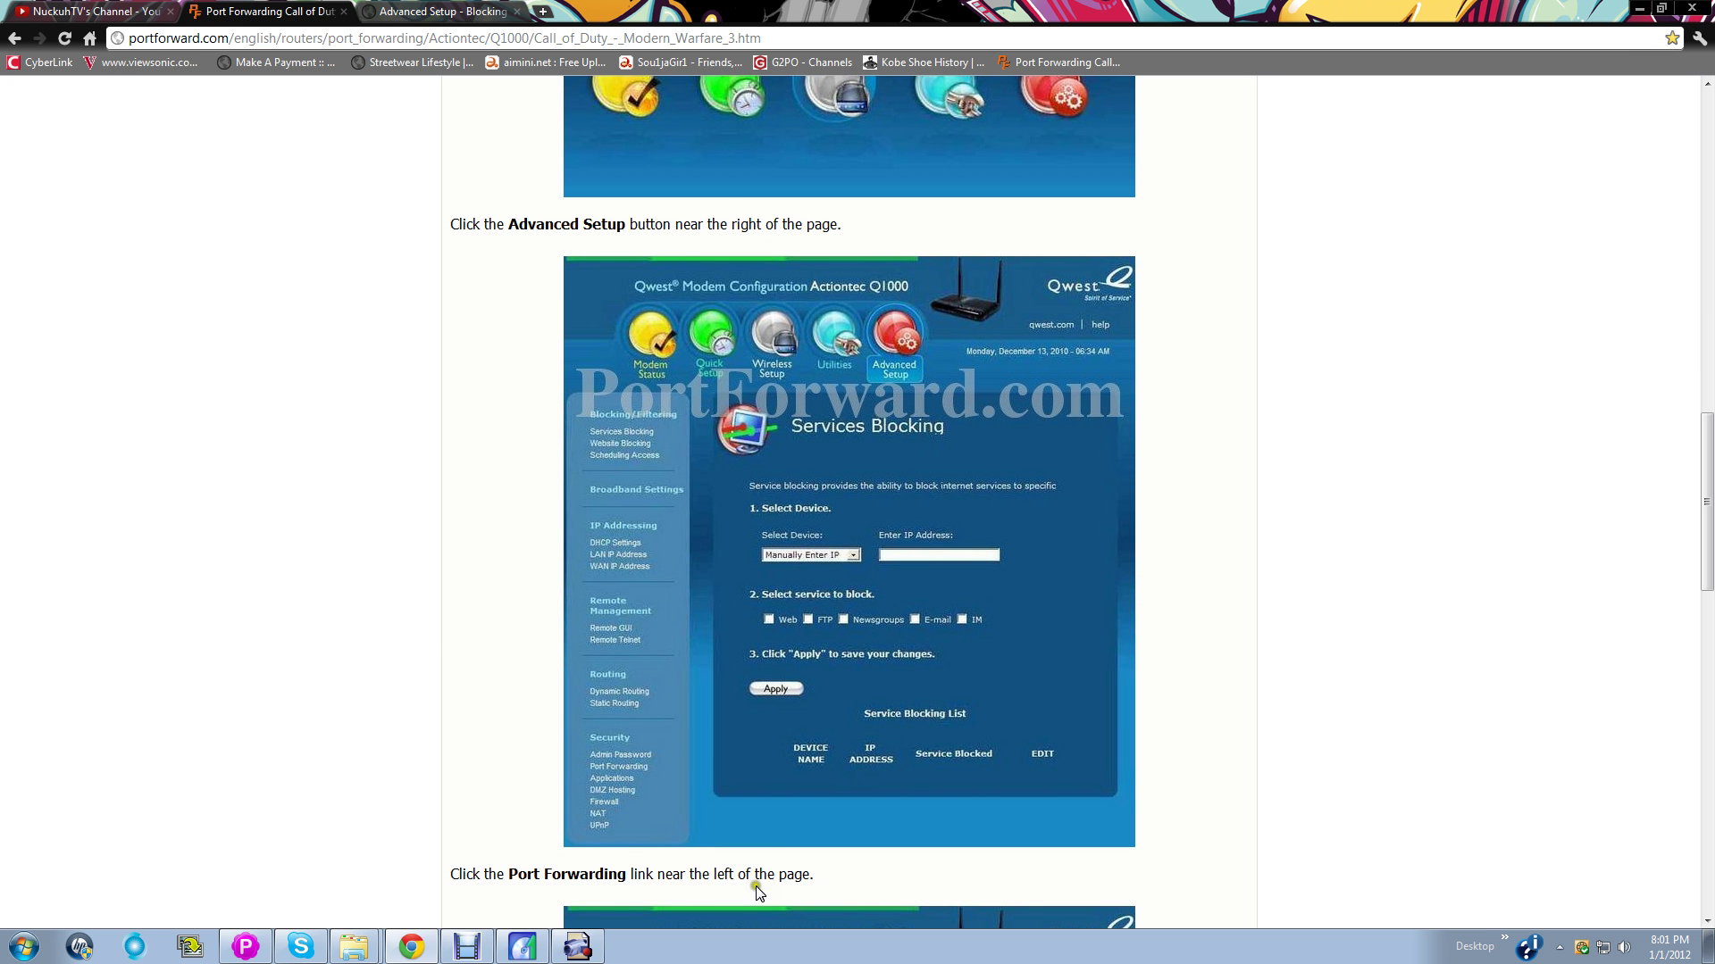
left_click(413, 11)
scroll(297, 723, "down", 3)
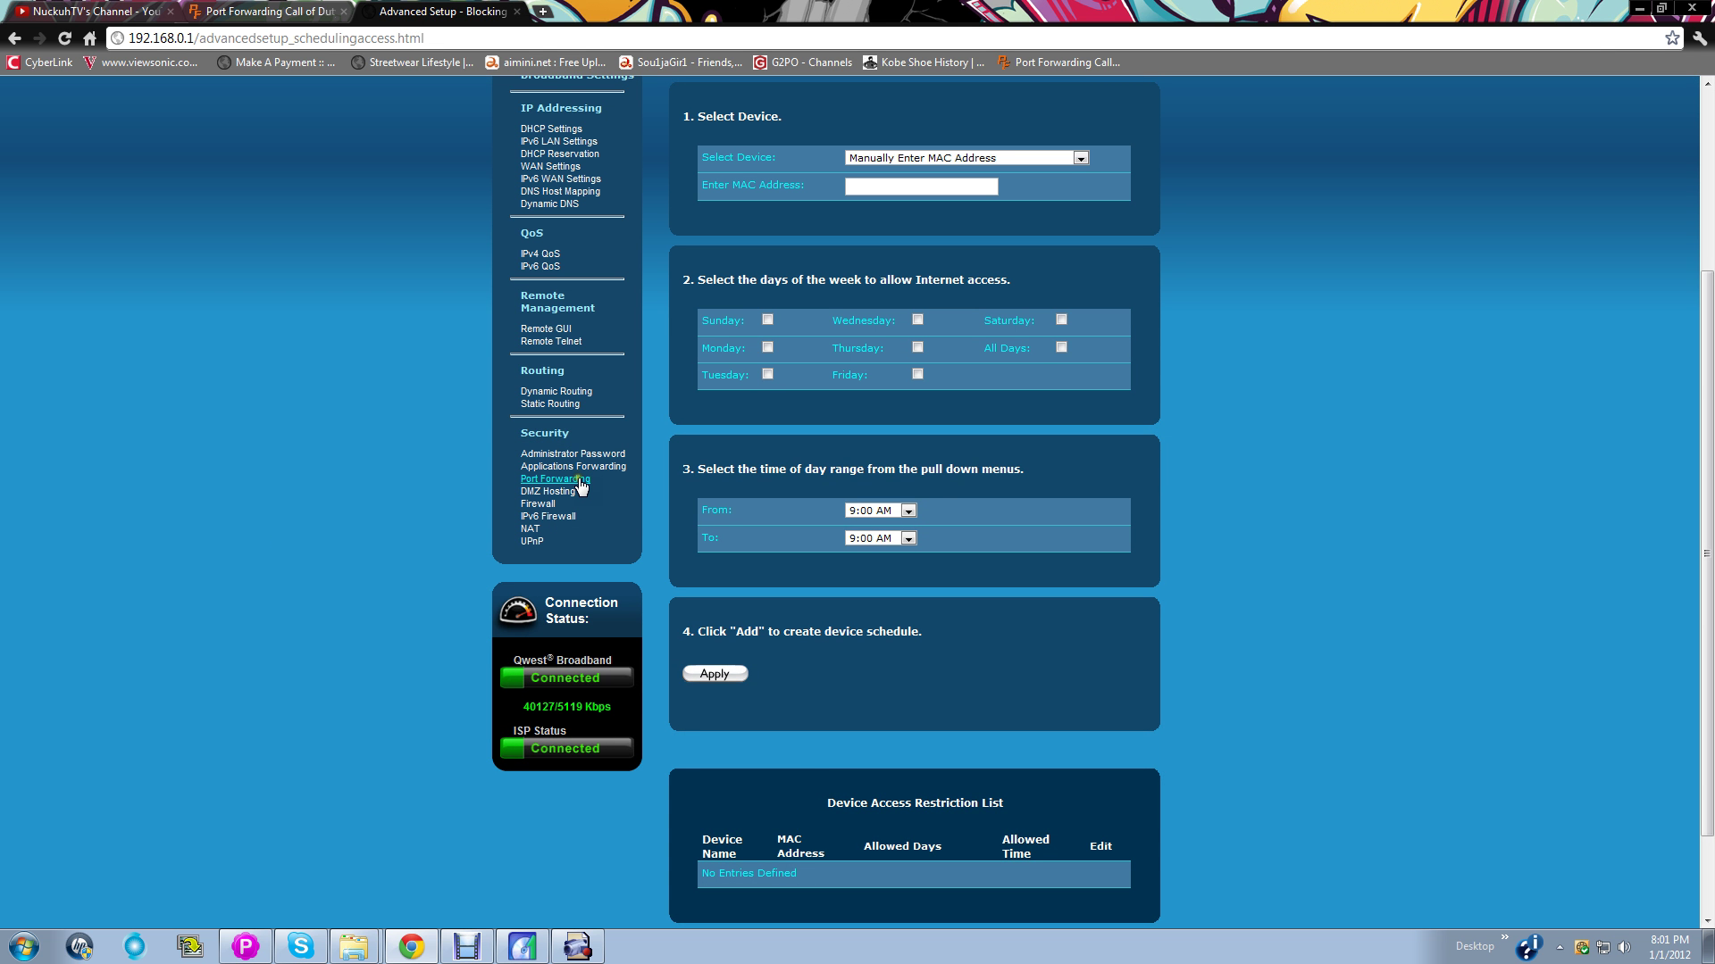
left_click(578, 481)
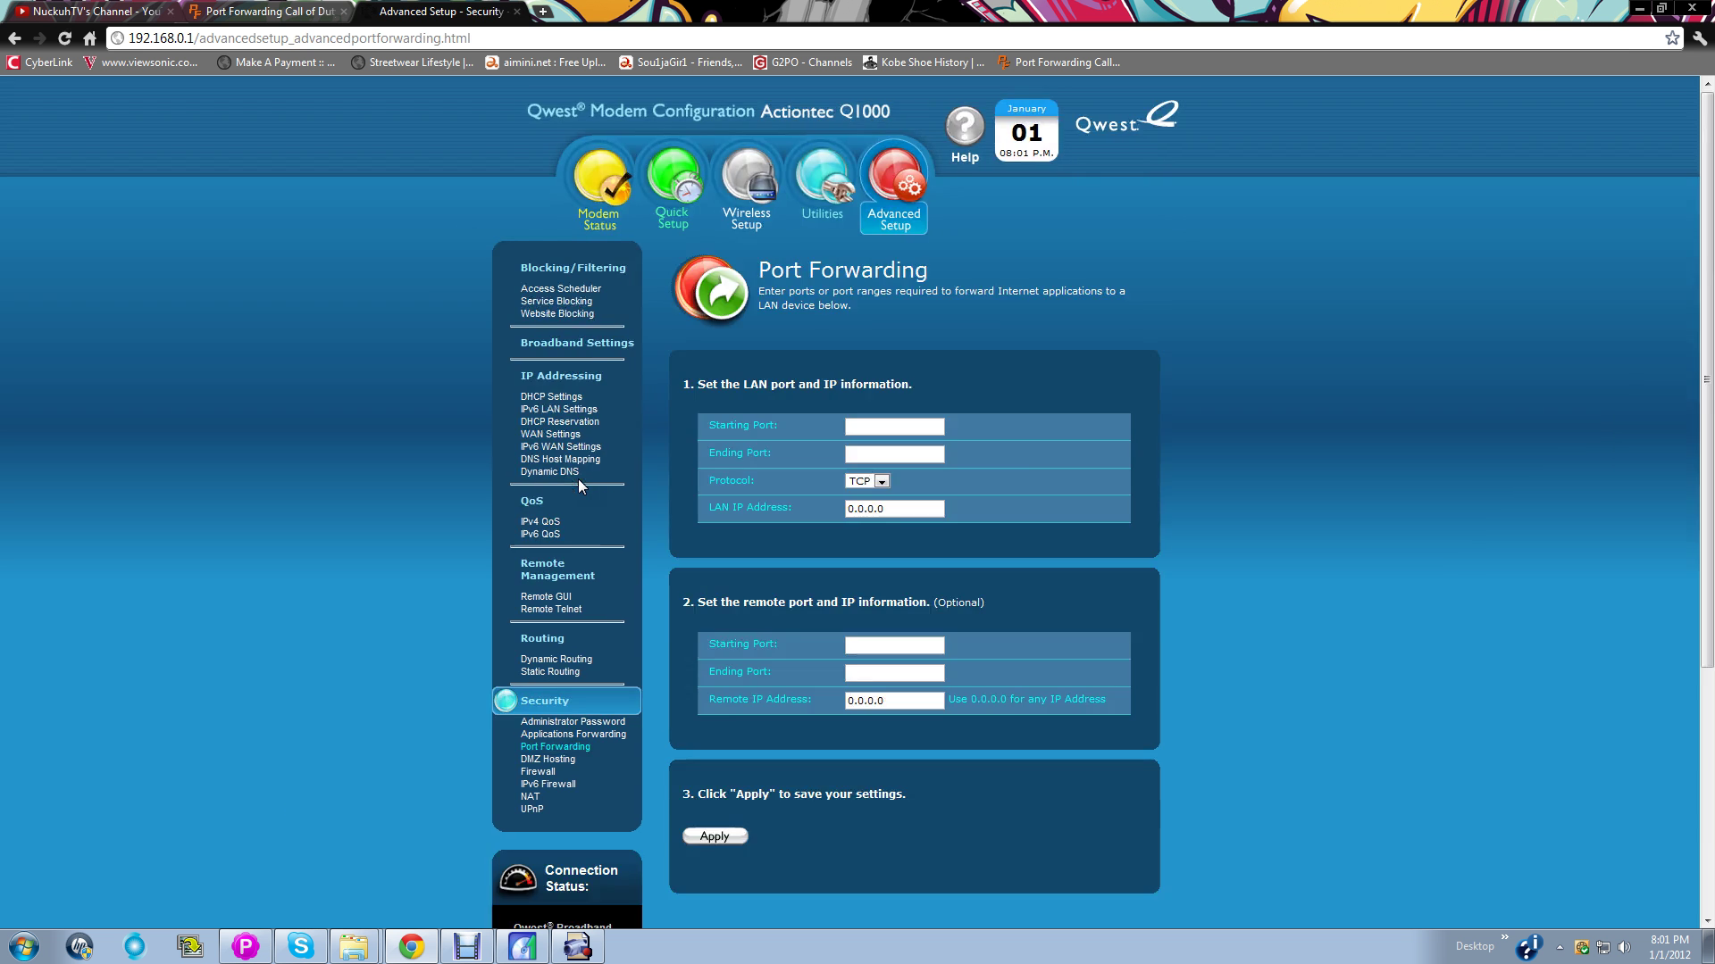
- Scroll the guide to the MW3 port tables: TCP 3074, 27014–27050; UDP 3074, 27000–27030
left_click(278, 13)
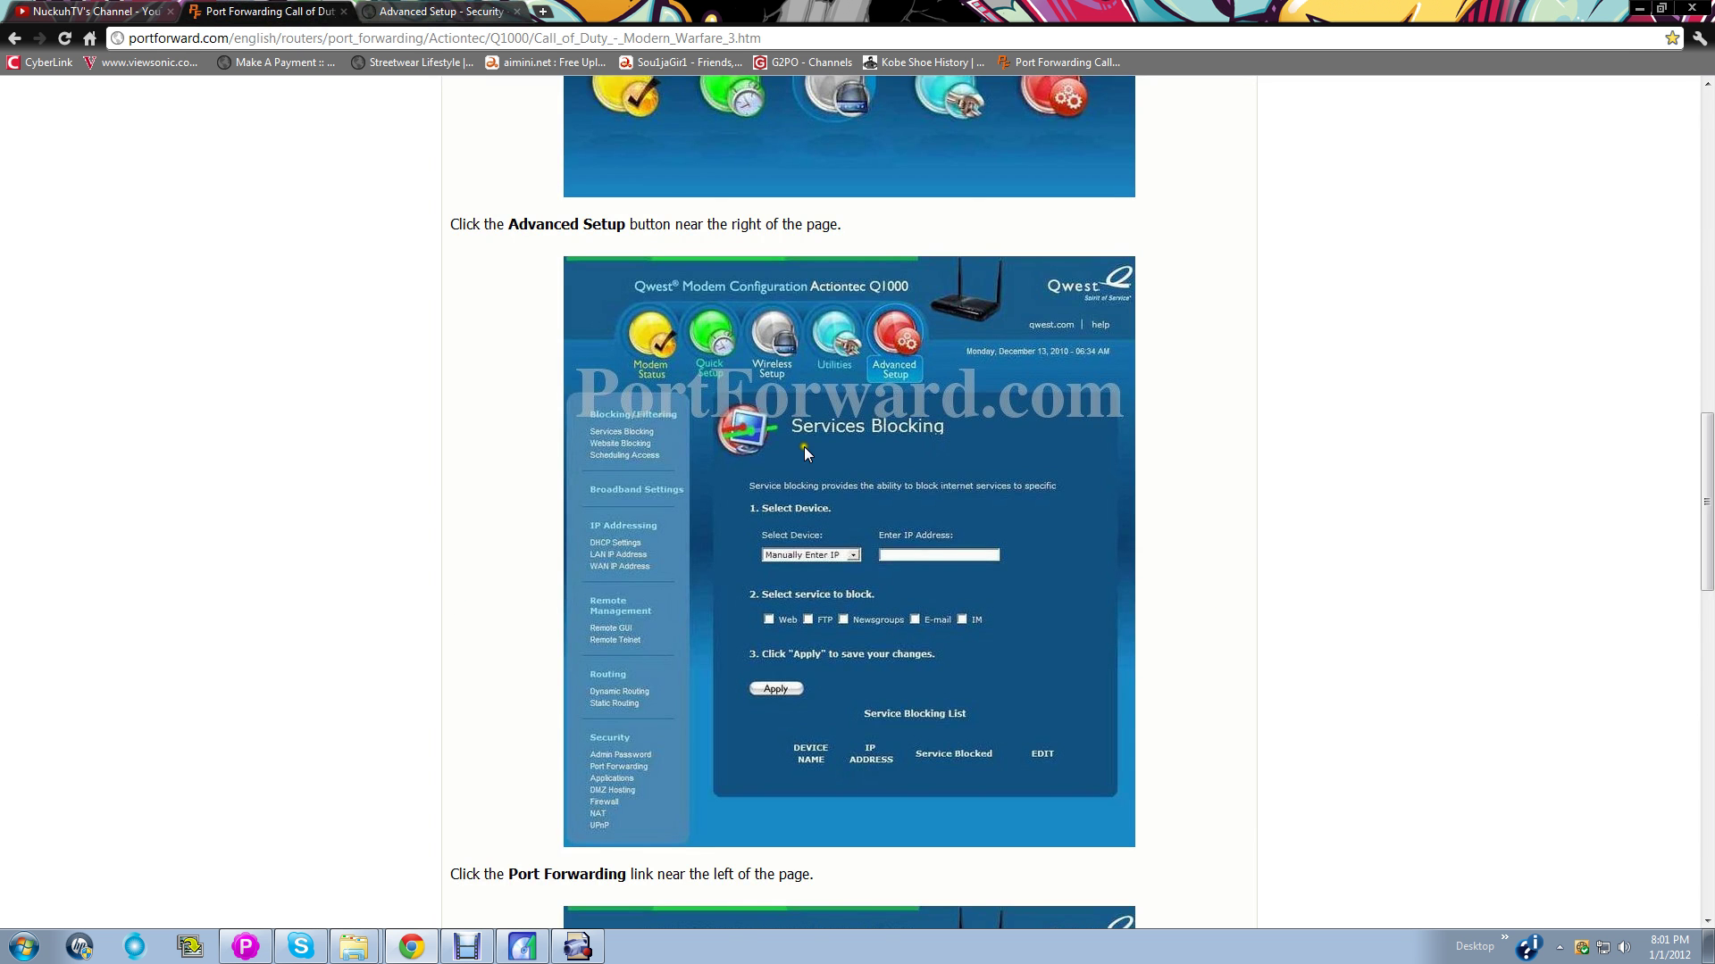
scroll(804, 447, "down", 5)
scroll(1206, 616, "down", 1)
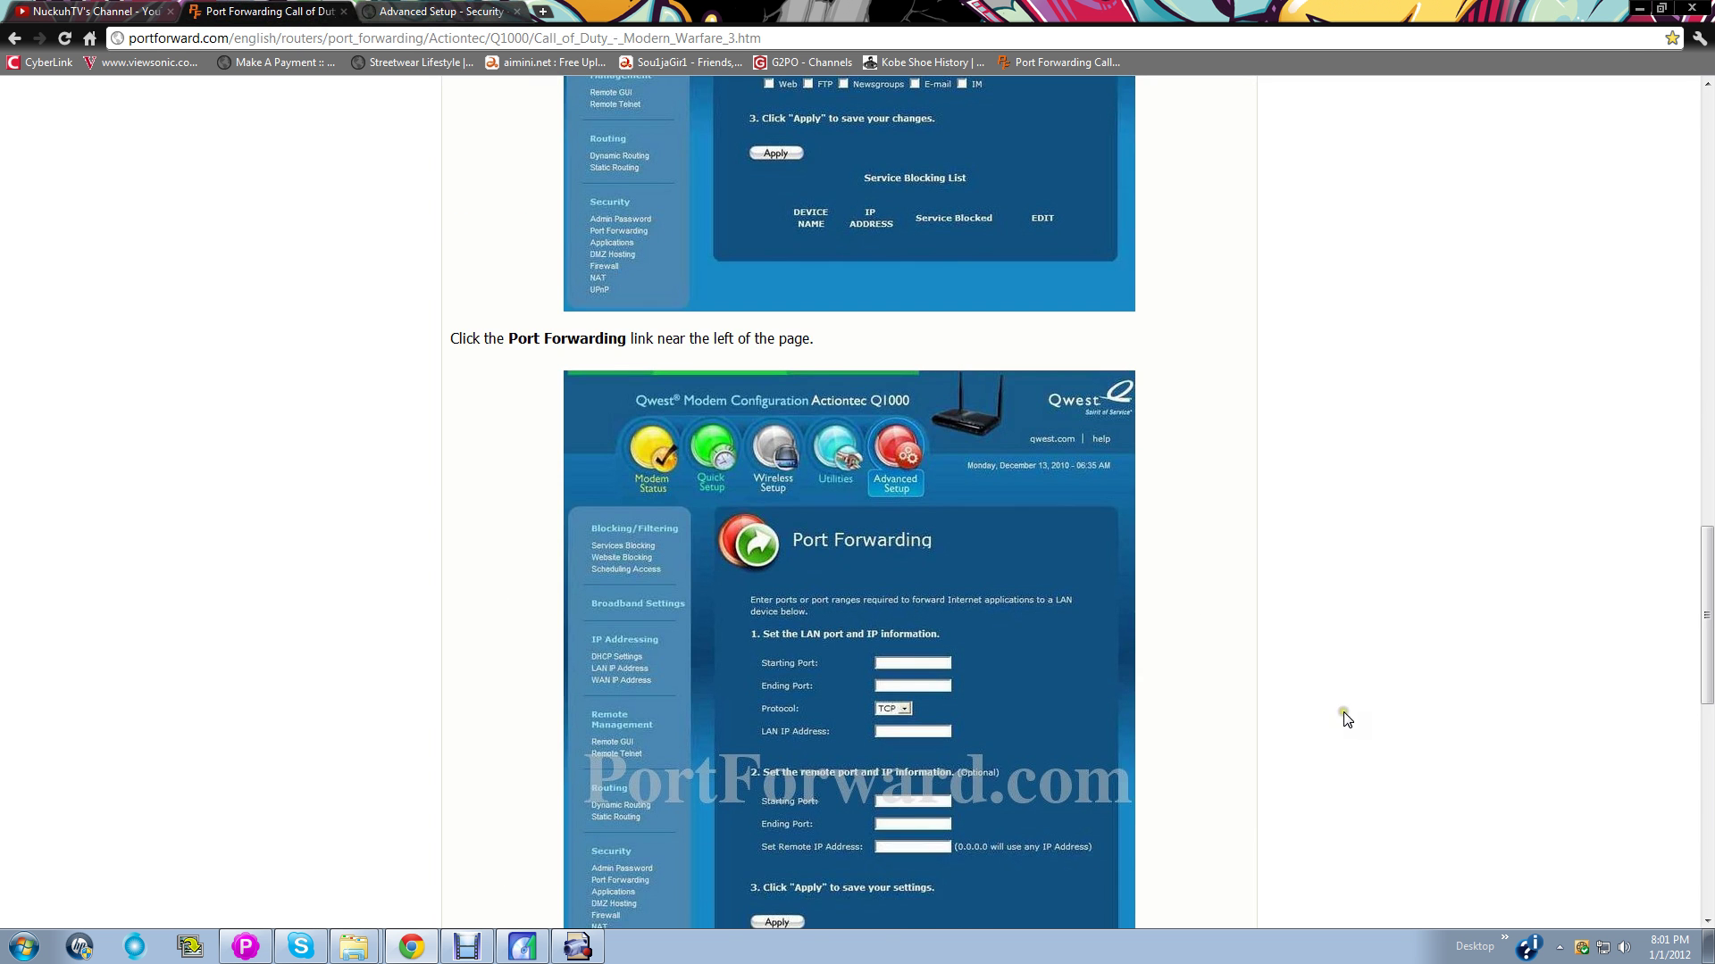
scroll(1375, 688, "down", 2)
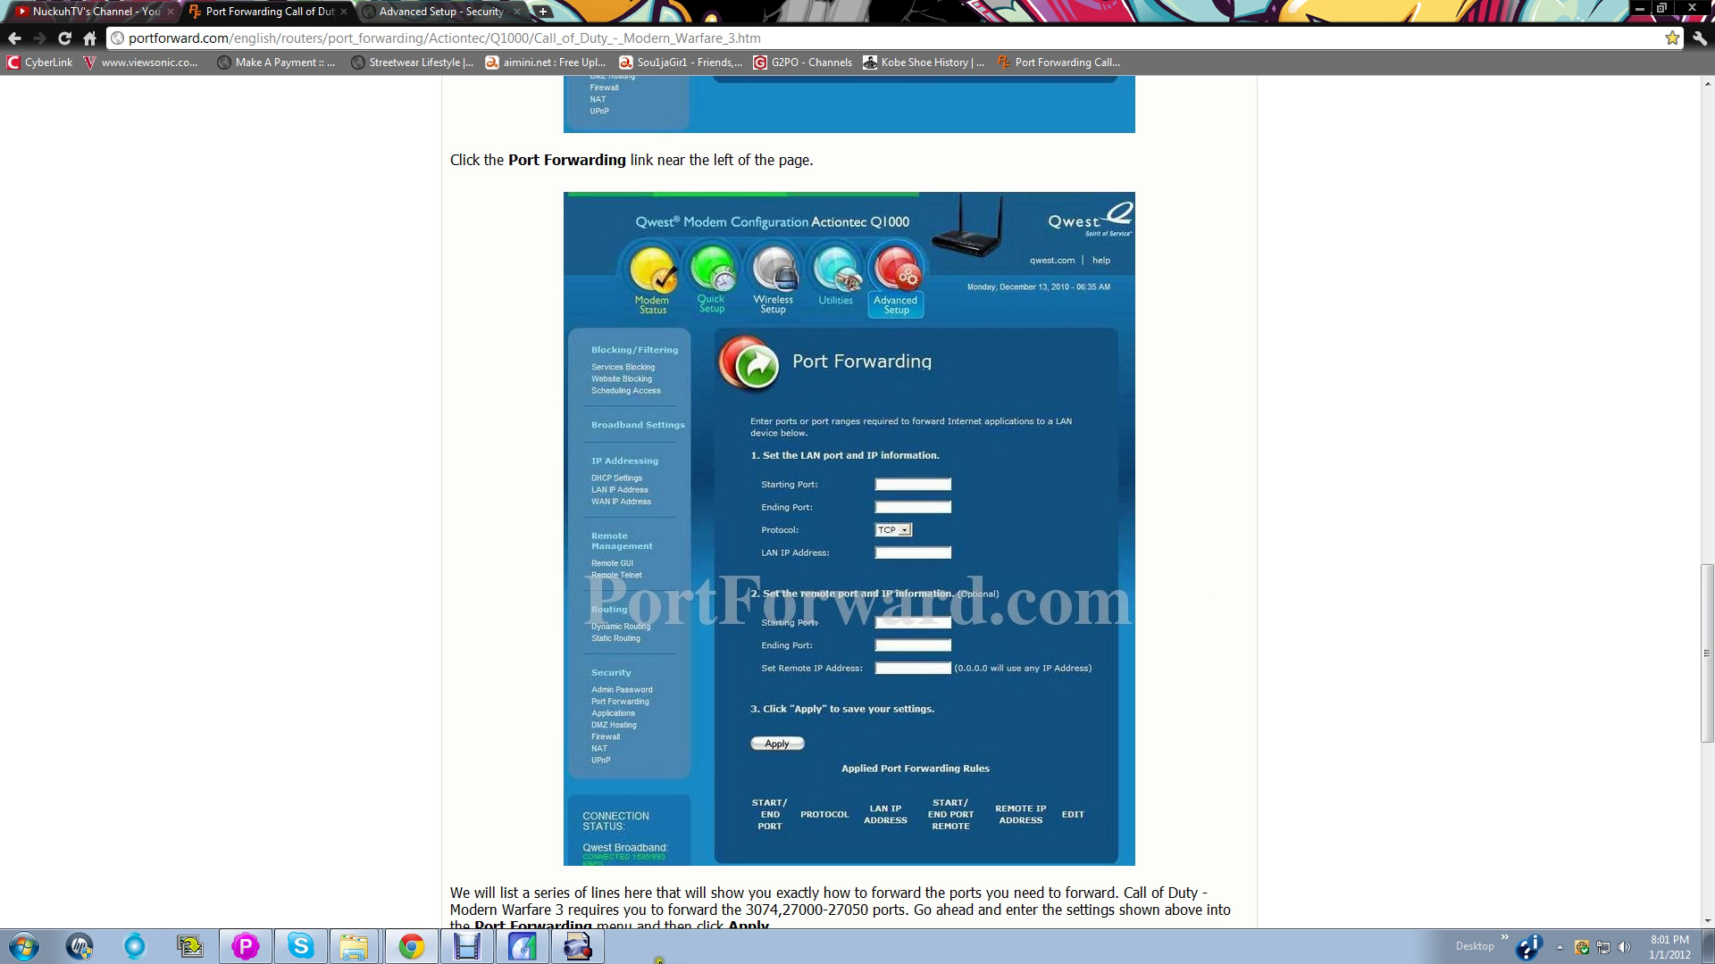
left_click(578, 947)
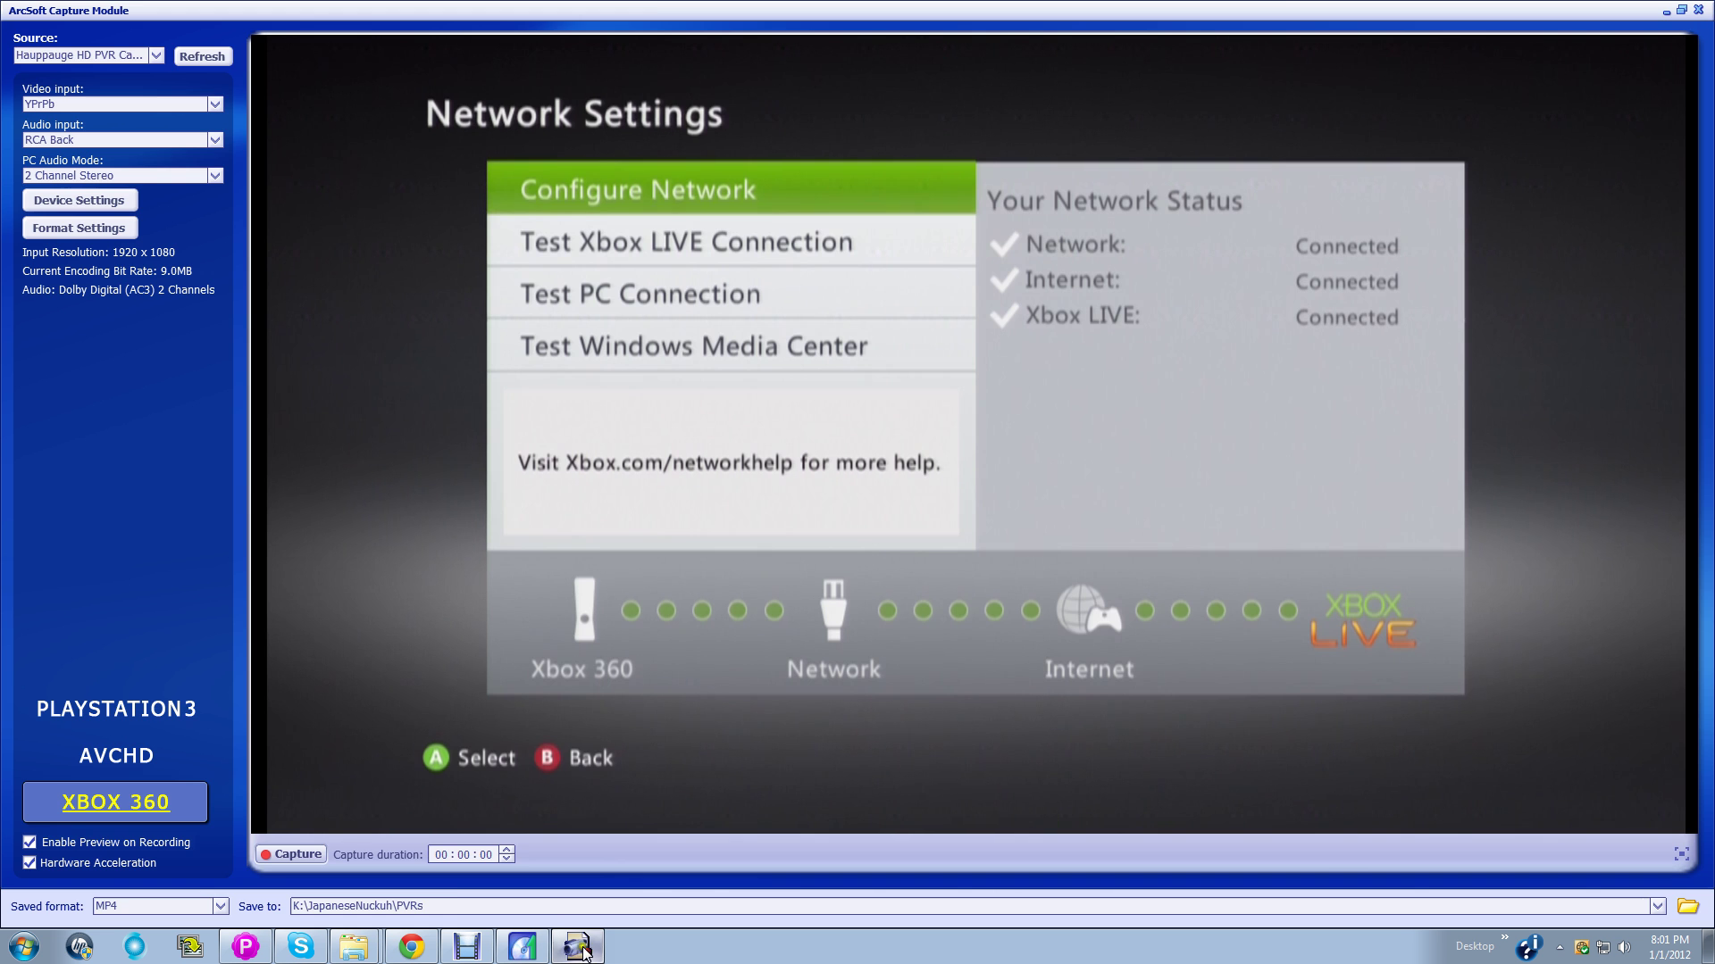
left_click(581, 949)
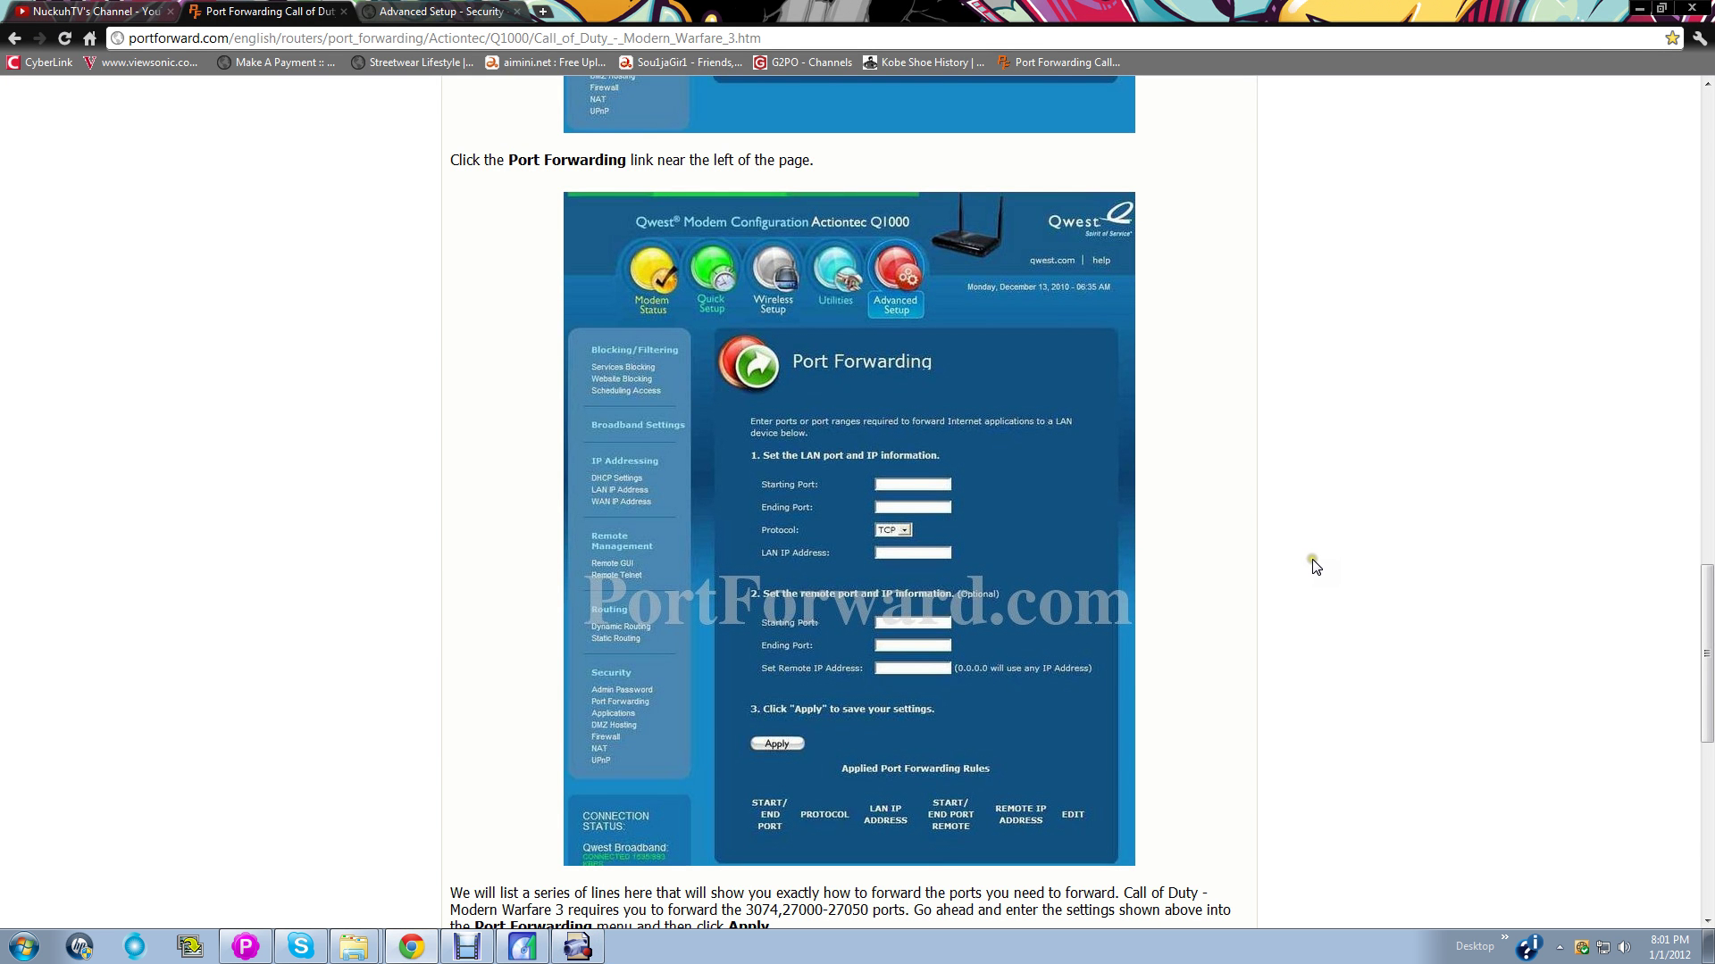
scroll(1315, 568, "down", 9)
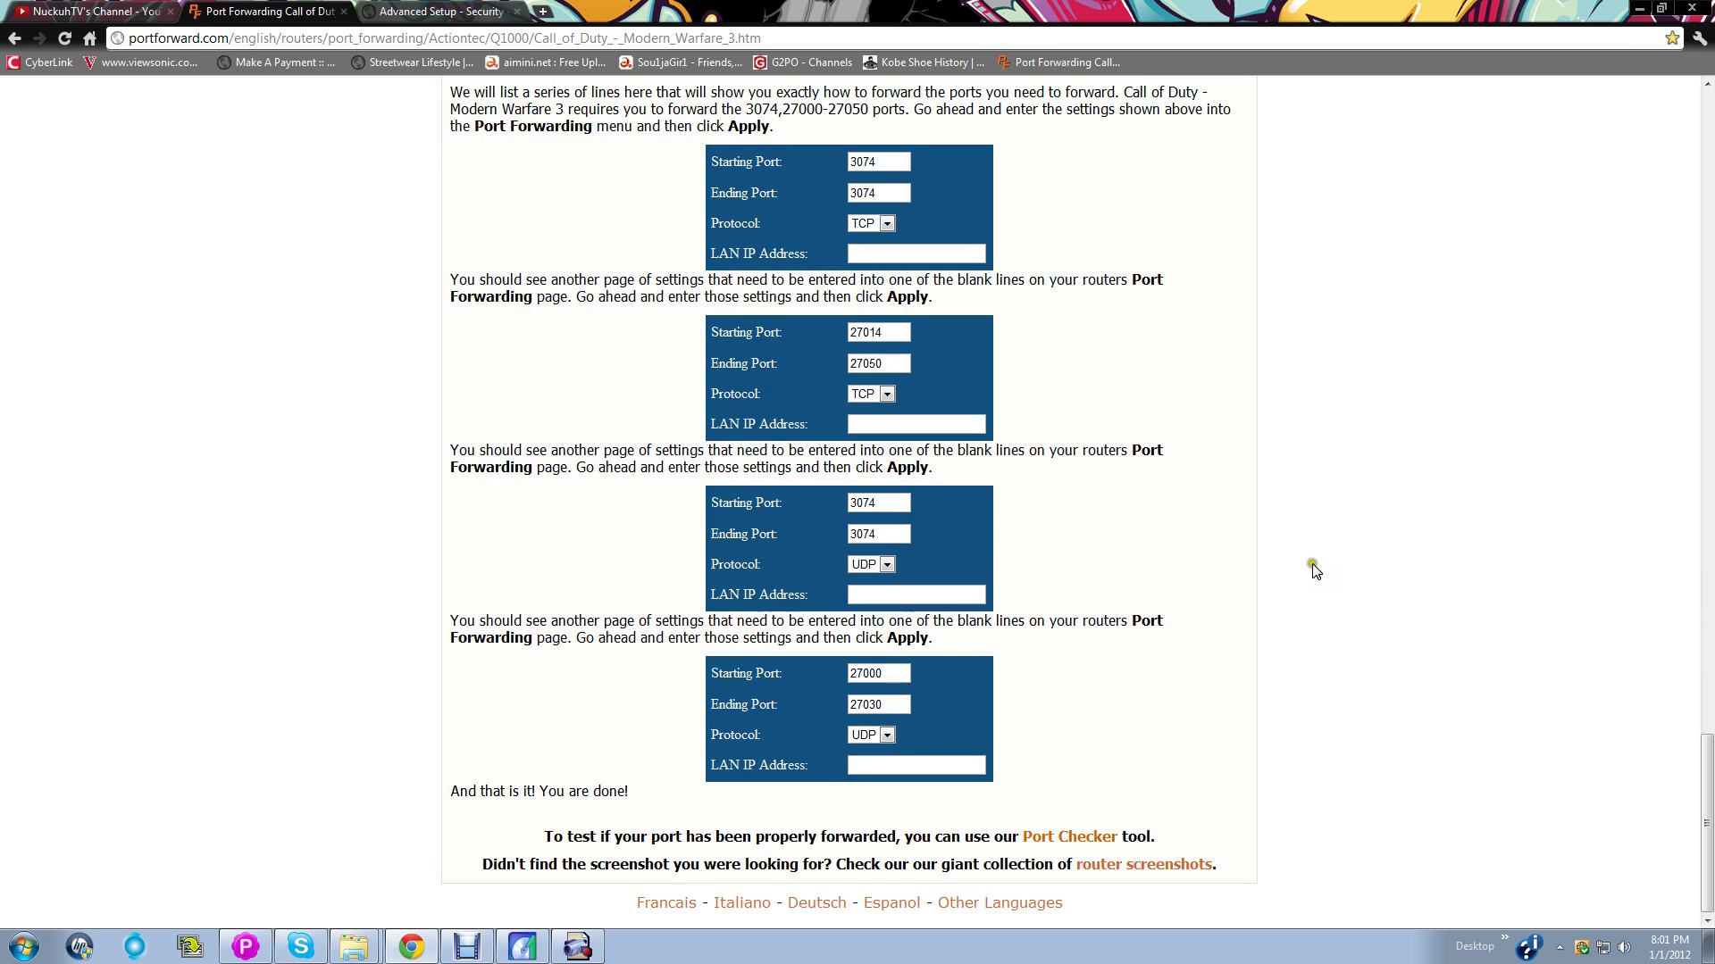
- Review the guide's port-setting tables, then minimize Chrome to the desktop
scroll(1316, 567, "up", 8)
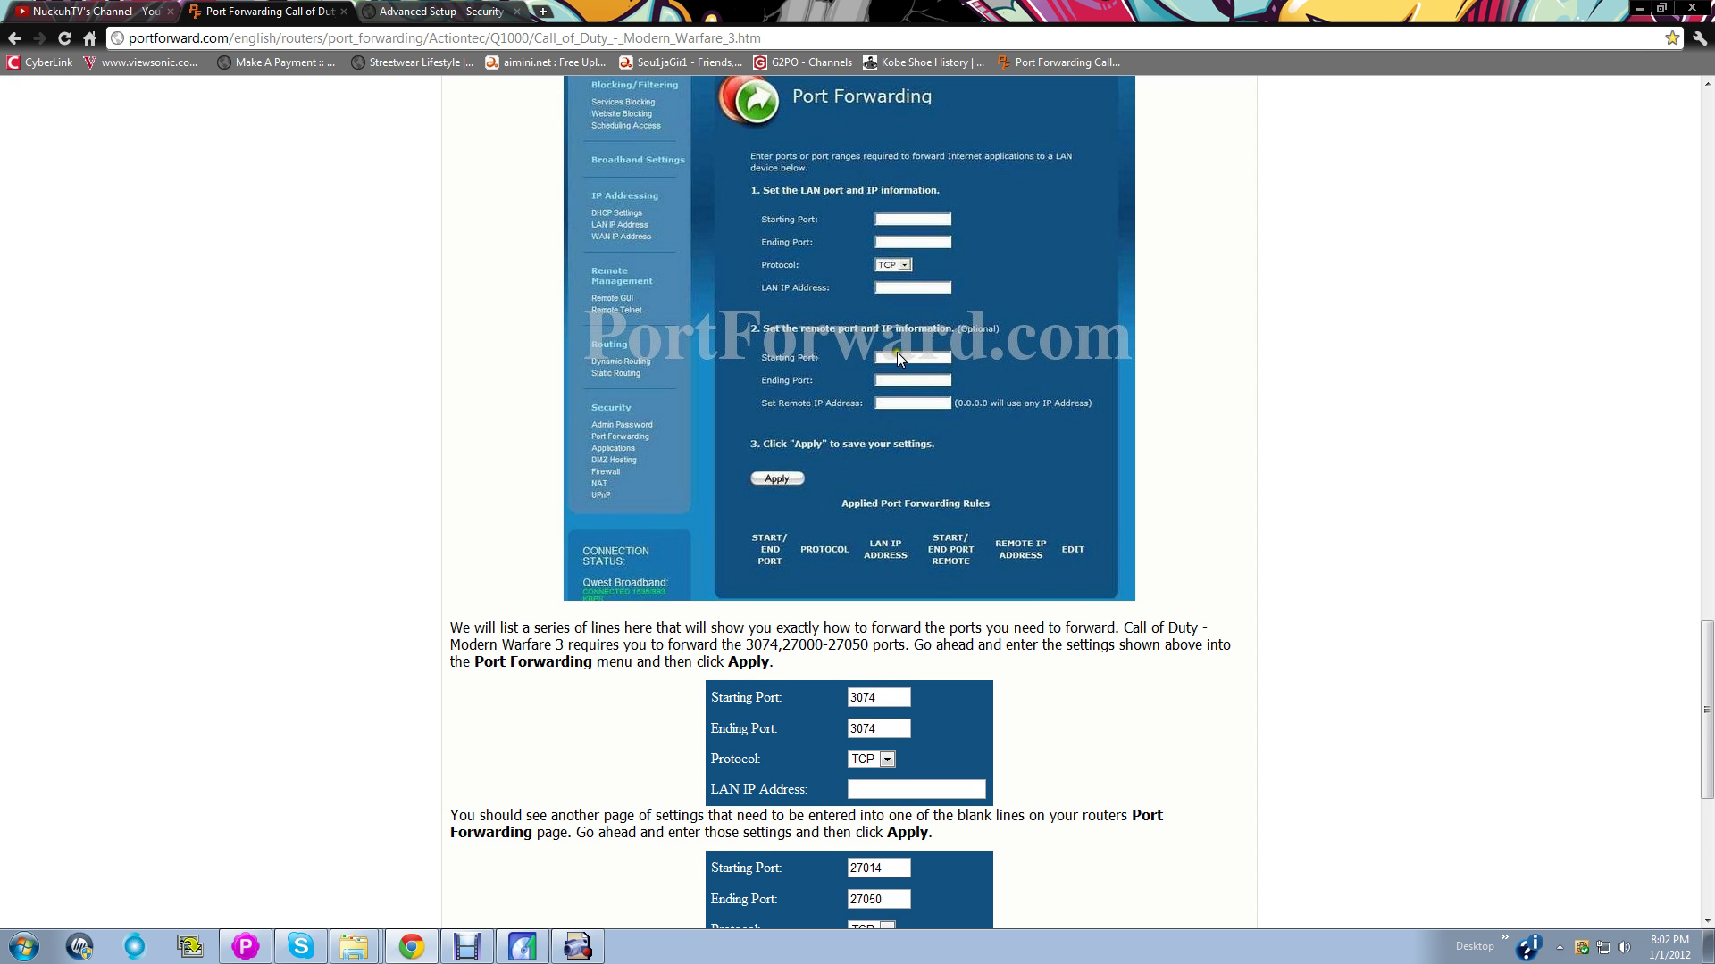
scroll(1251, 409, "down", 3)
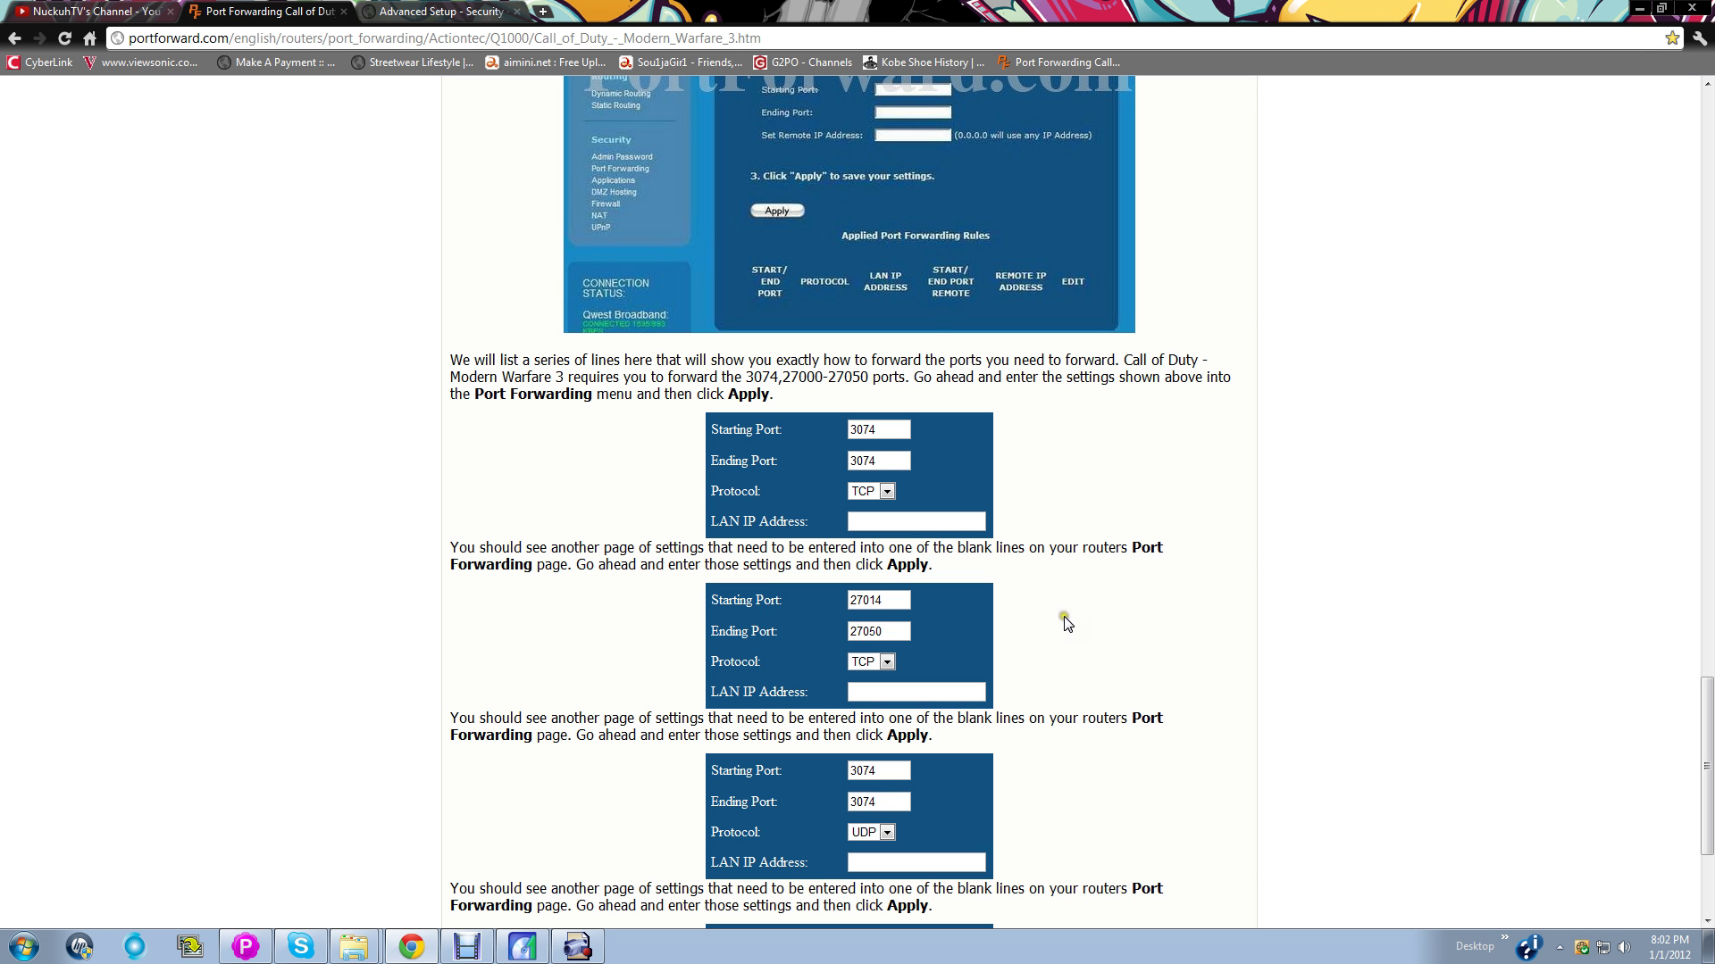
scroll(1111, 674, "up", 2)
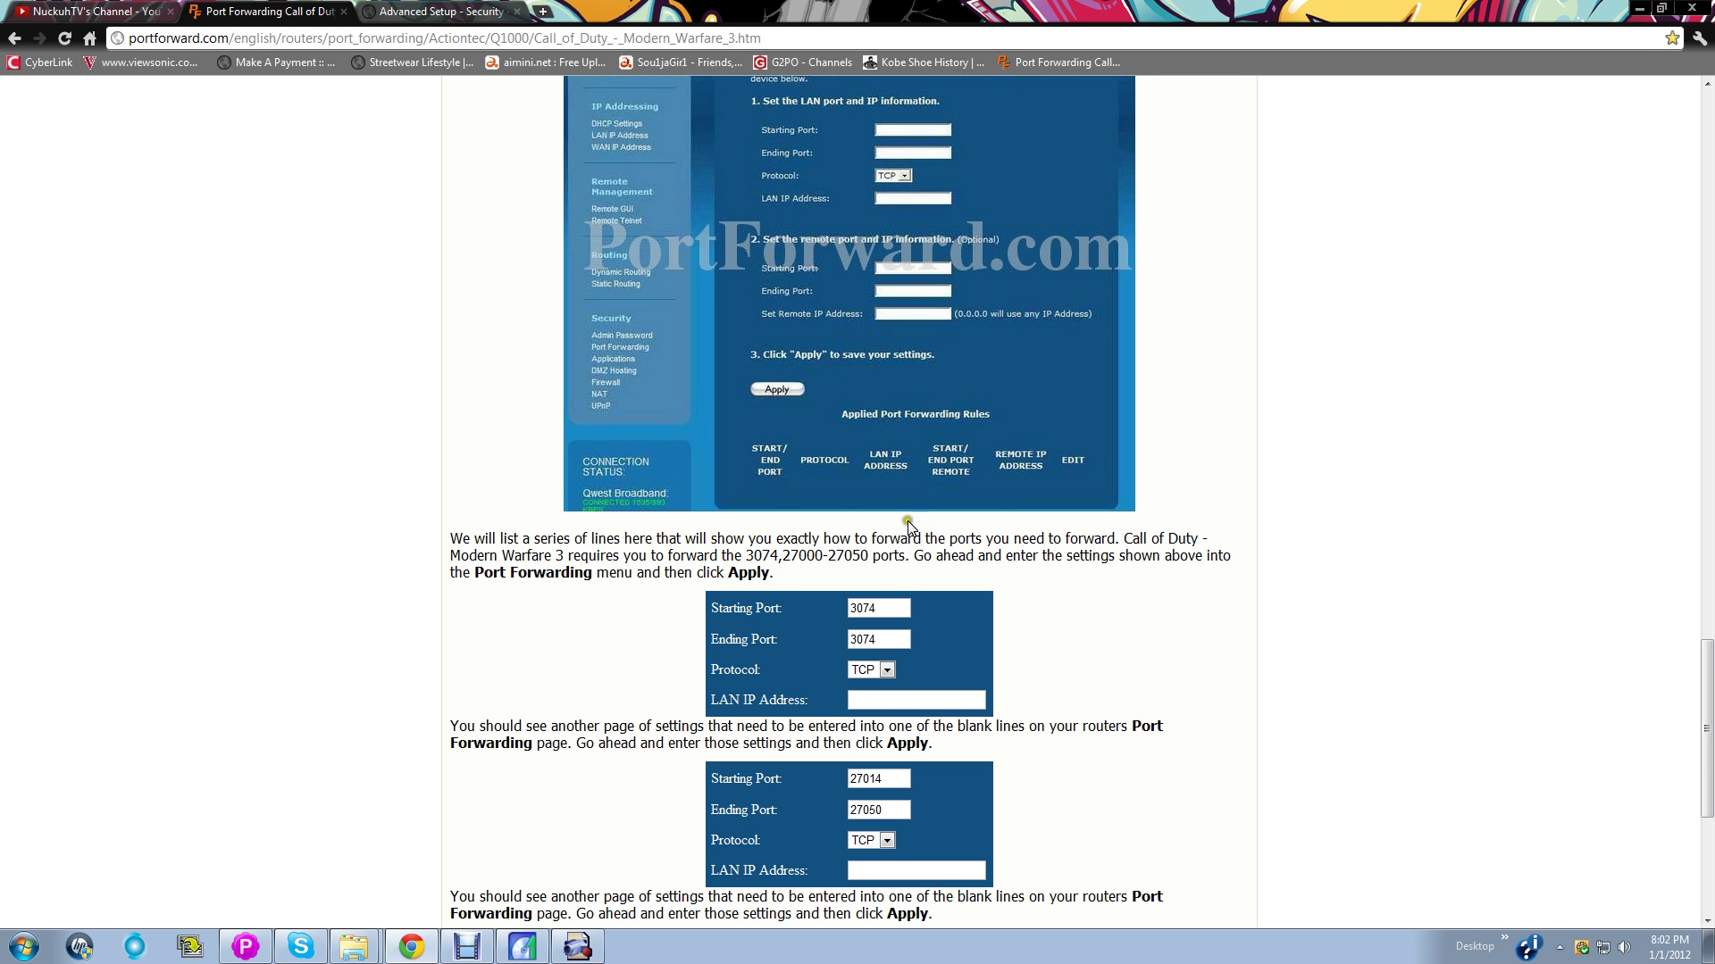
scroll(1152, 509, "down", 5)
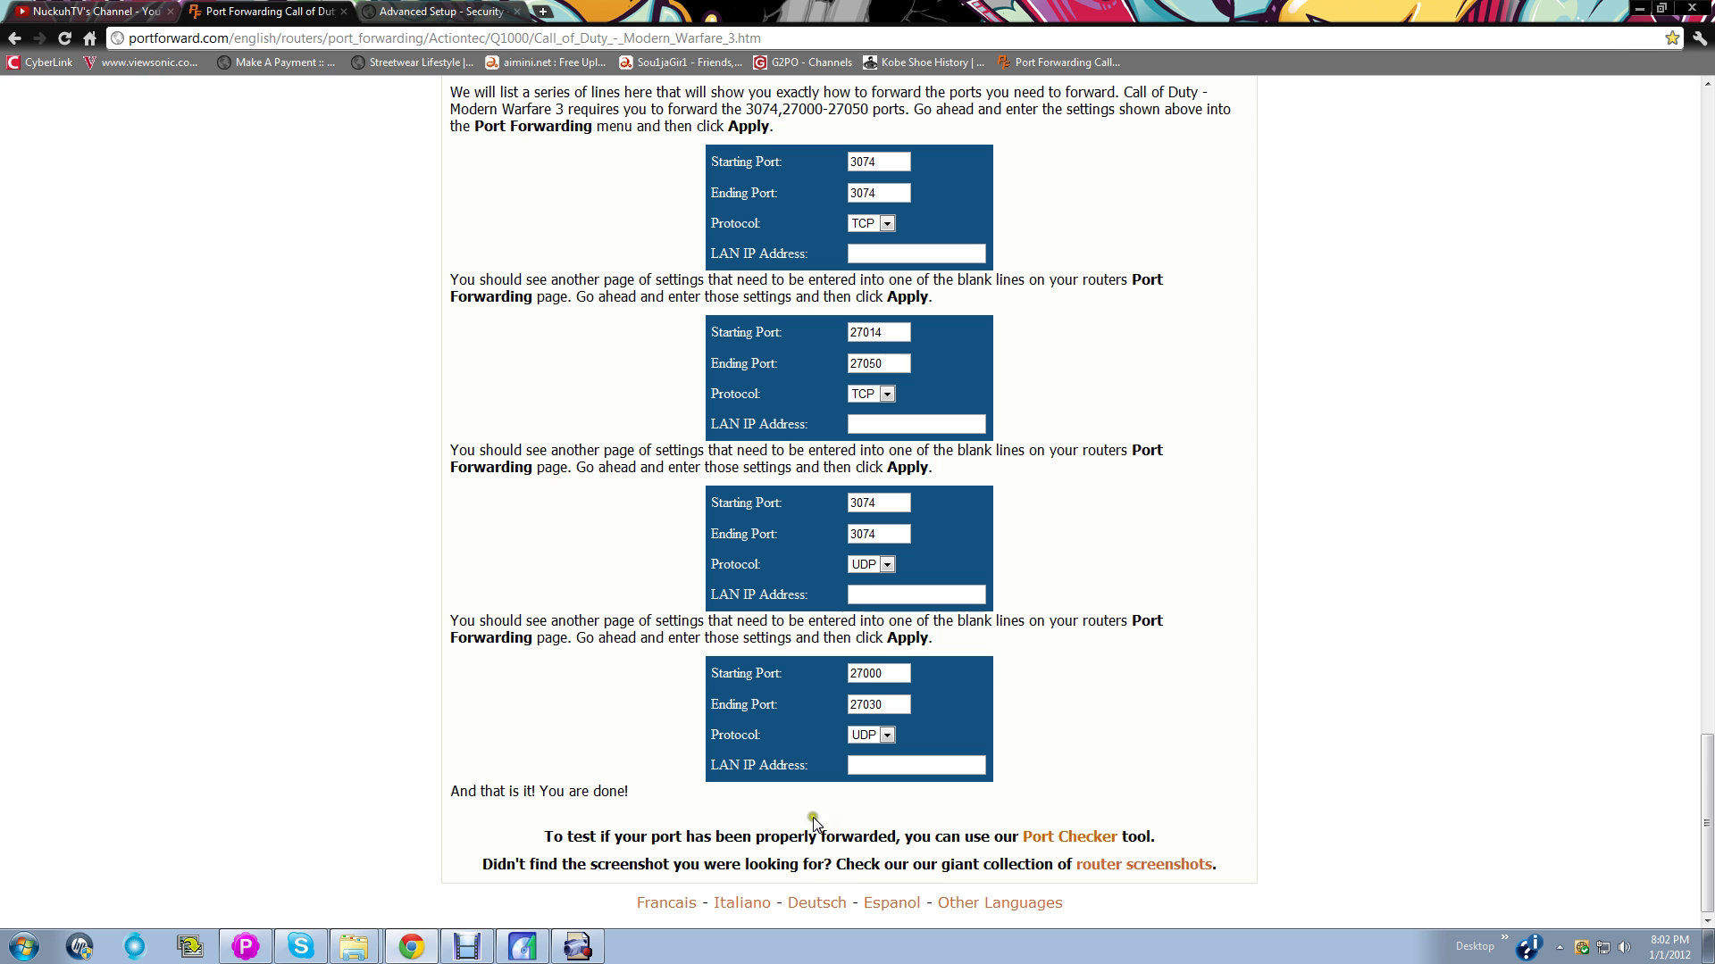
left_click(1639, 9)
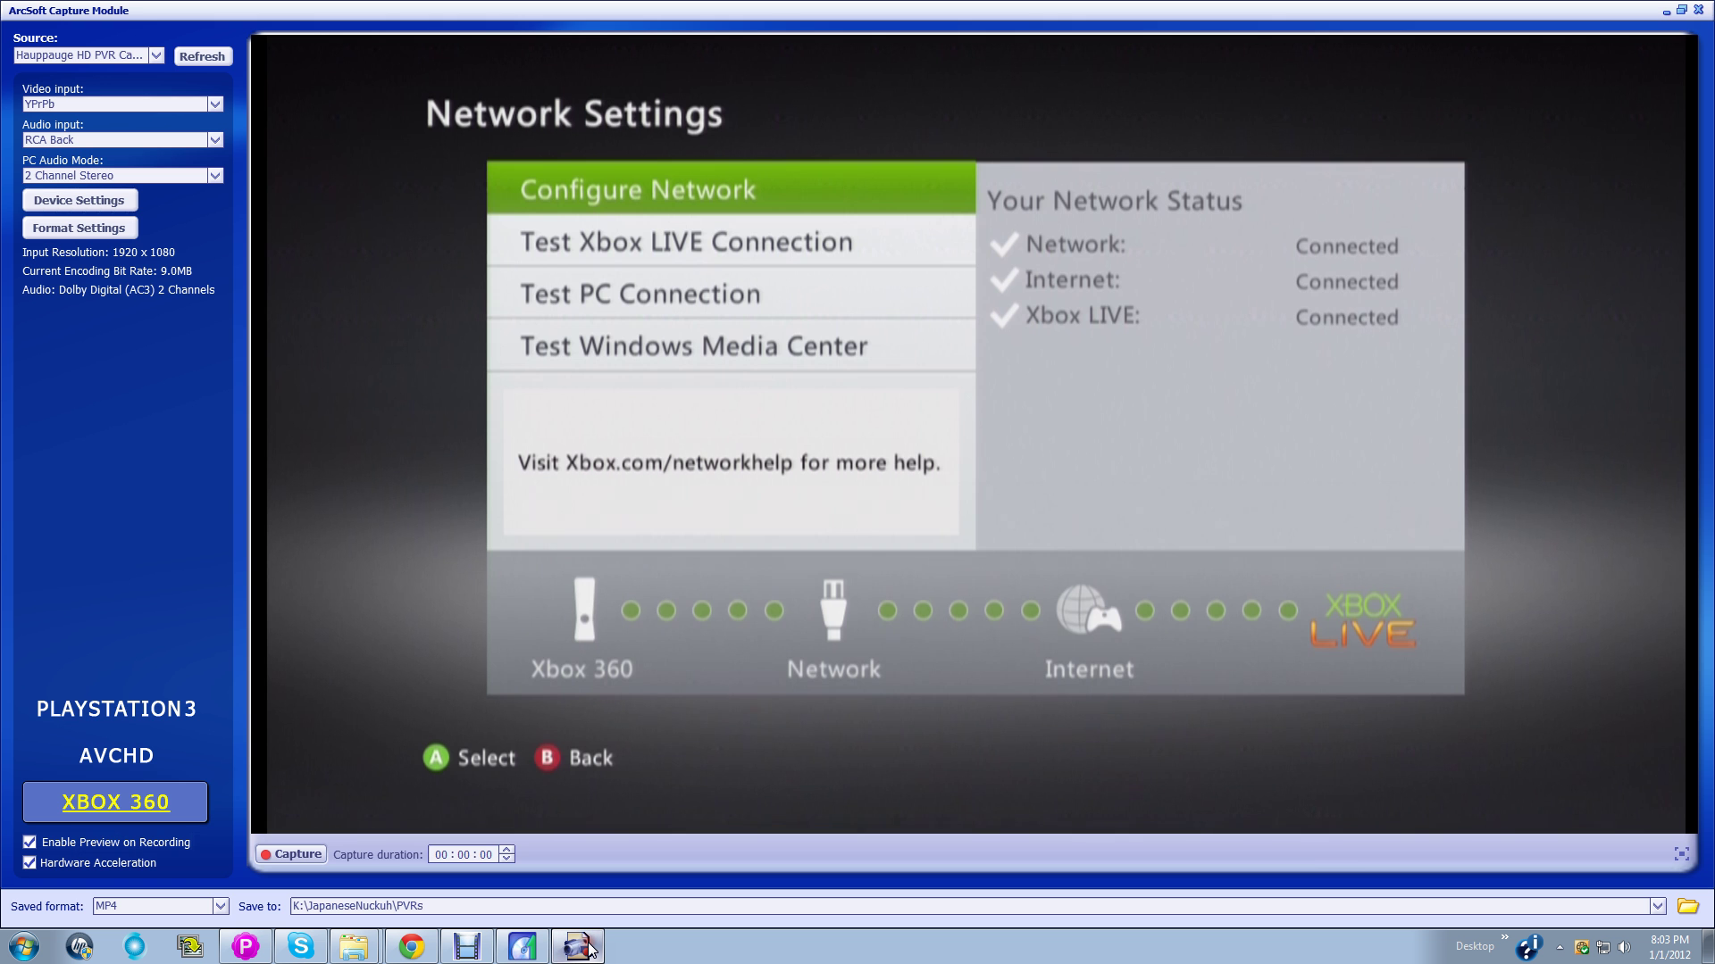
- Check the Xbox network screen in the capture window, then return to the guide's port tables
left_click(587, 952)
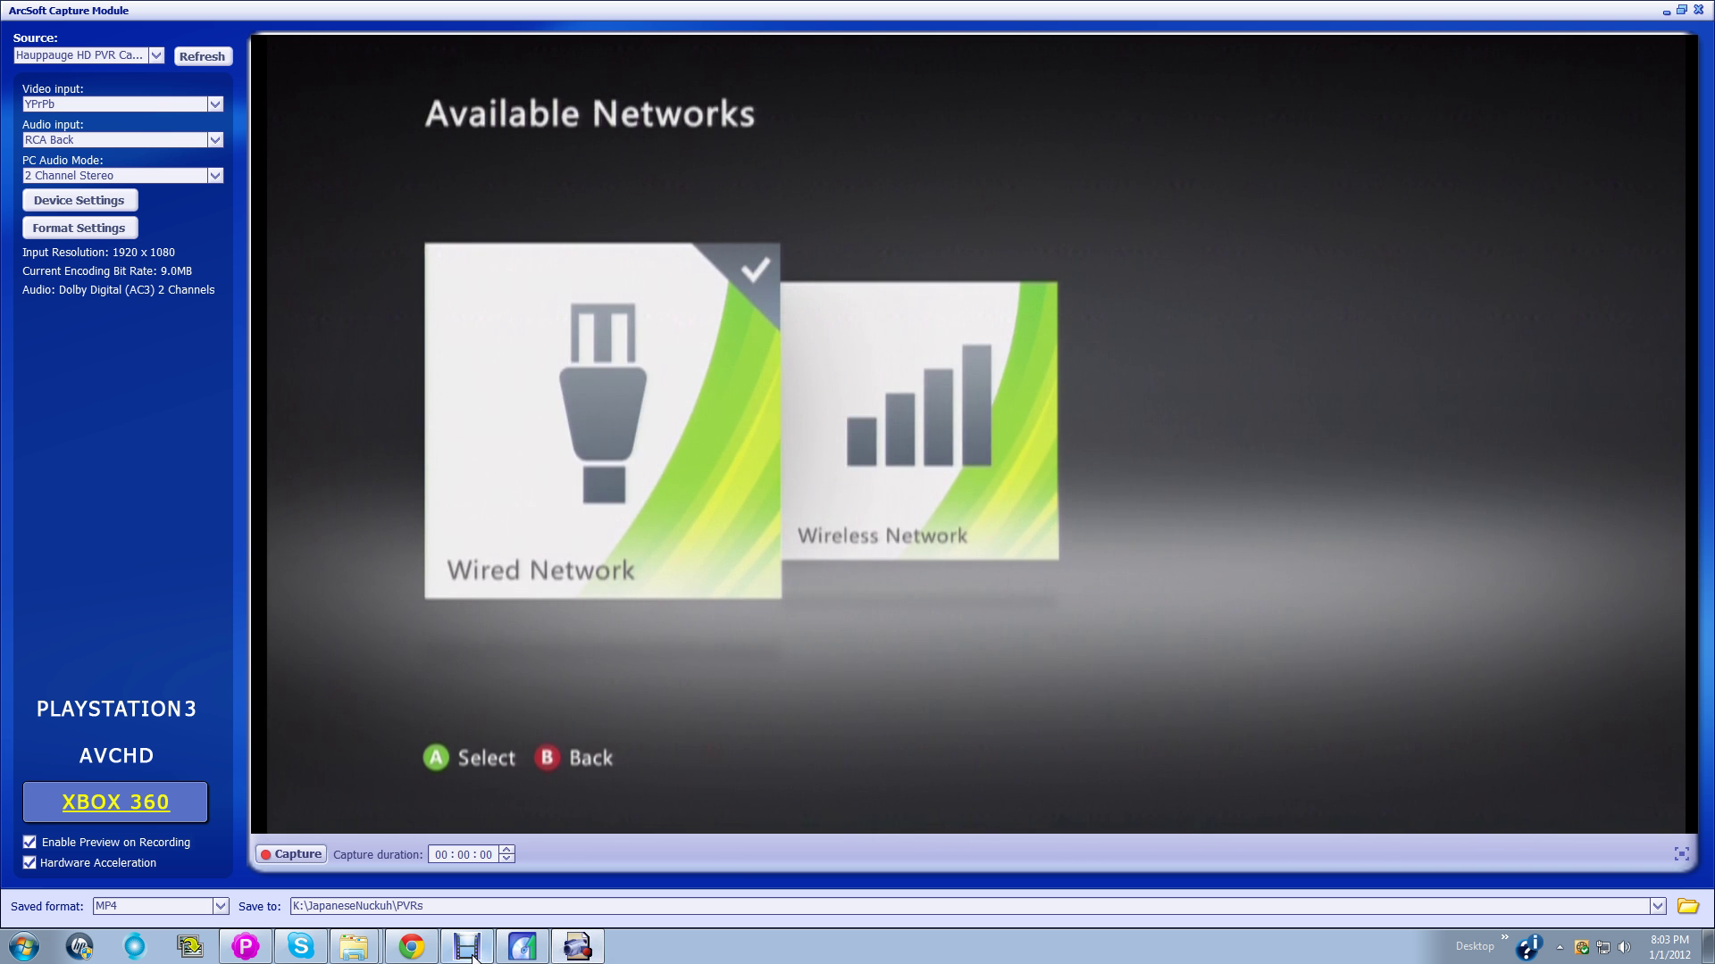
left_click(410, 946)
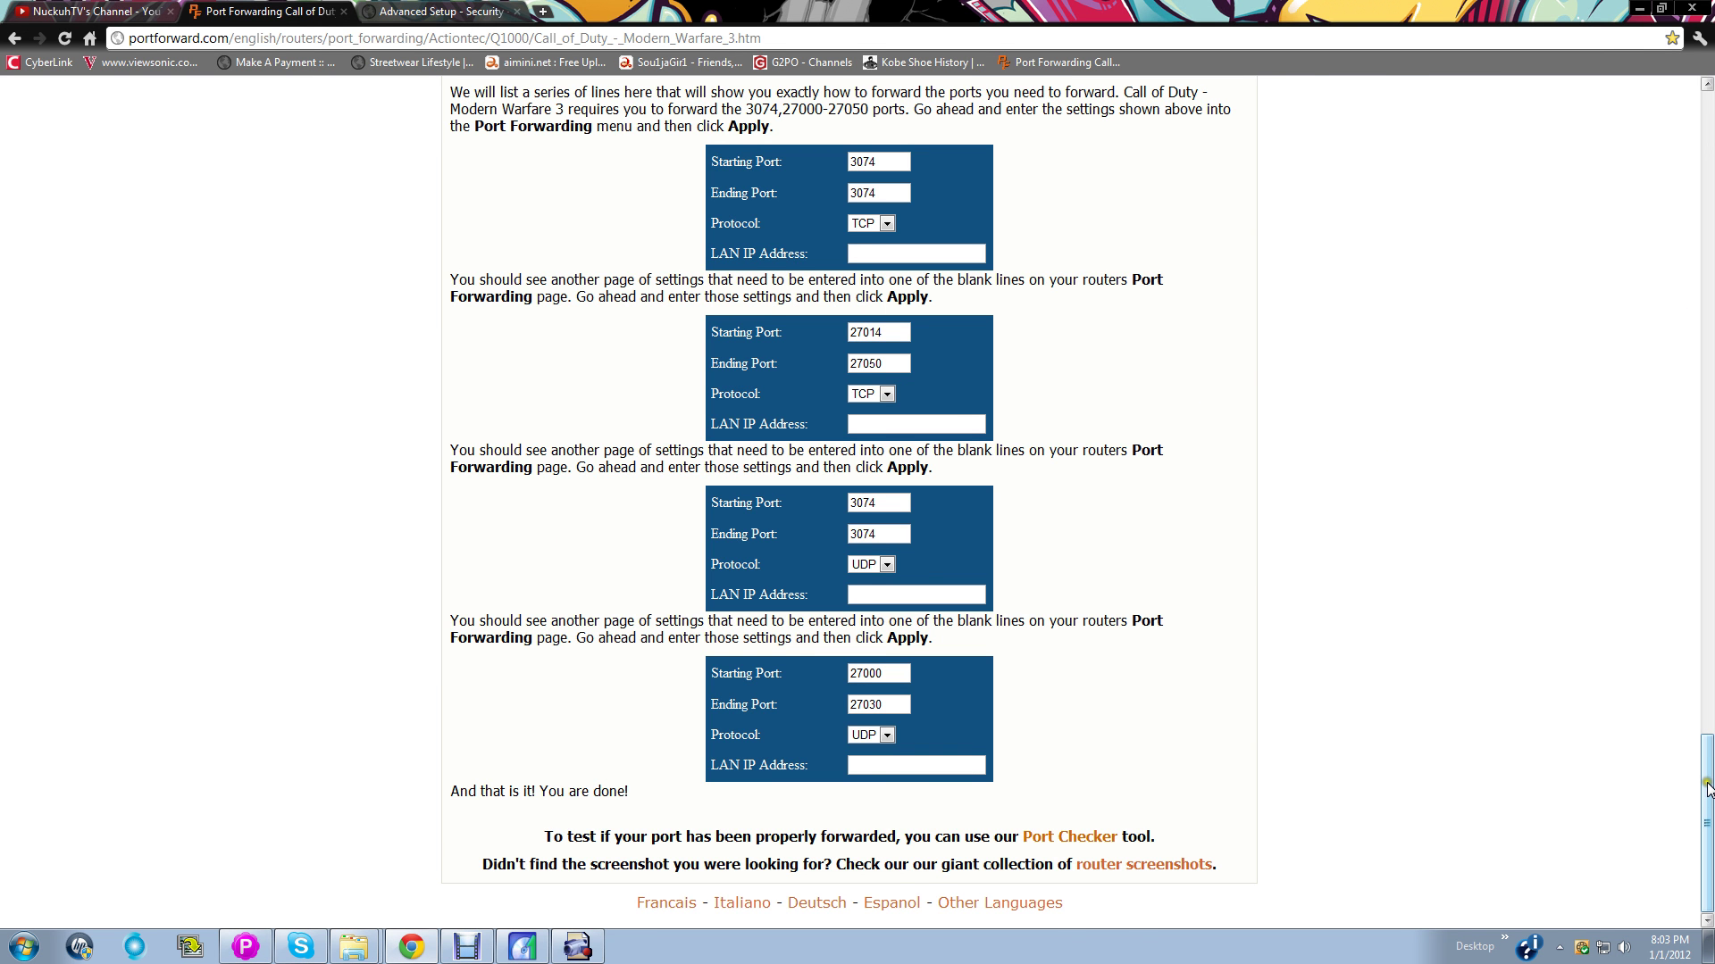
- Return to the top of the Actiontec Q1000 Modern Warfare 3 guide and dismiss the Kontera ad popup
left_click_drag(1707, 788, 1706, 134)
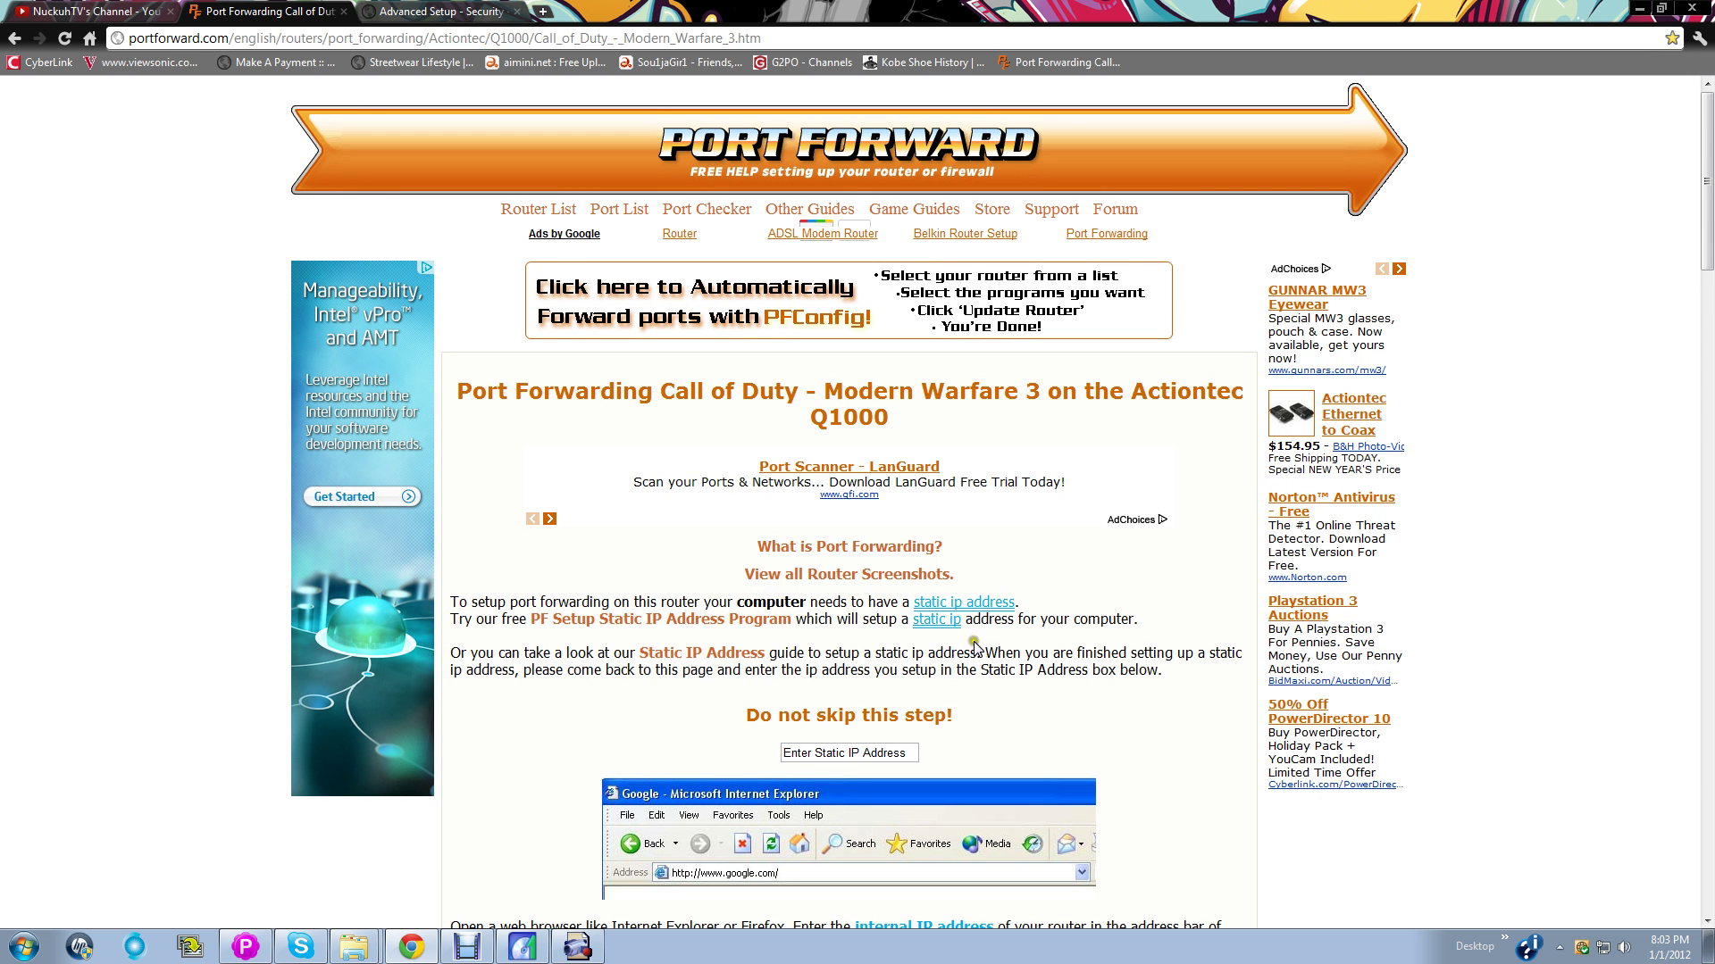
mouse_move(973, 643)
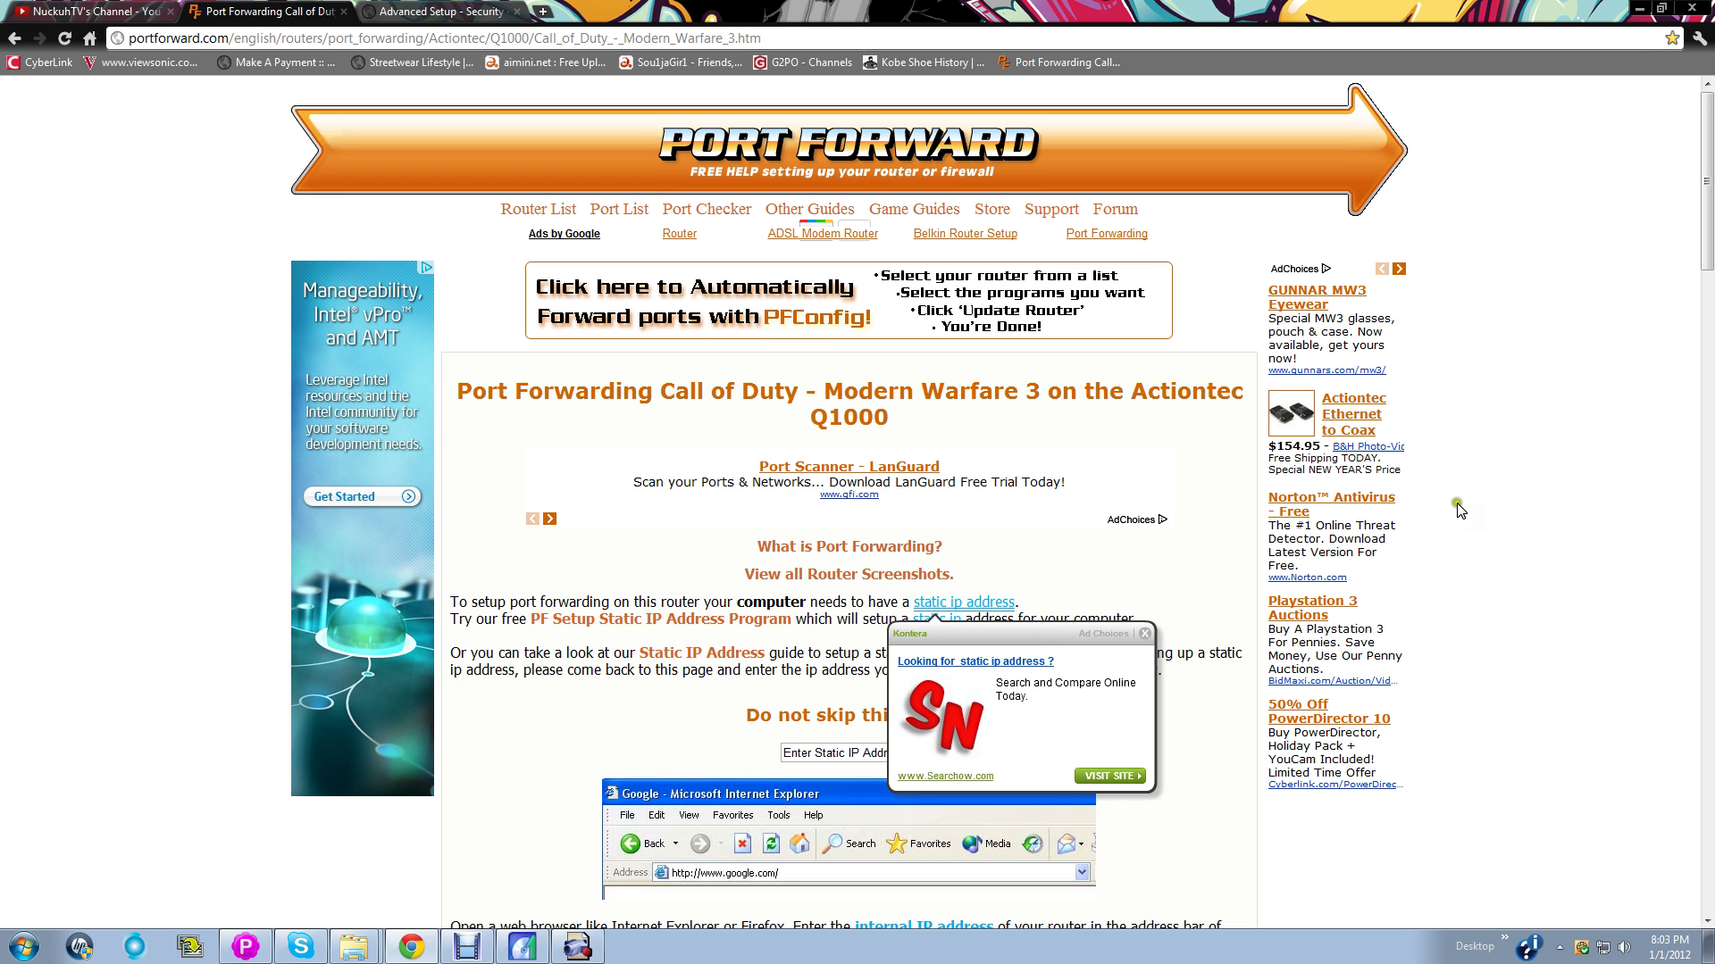
left_click(1147, 633)
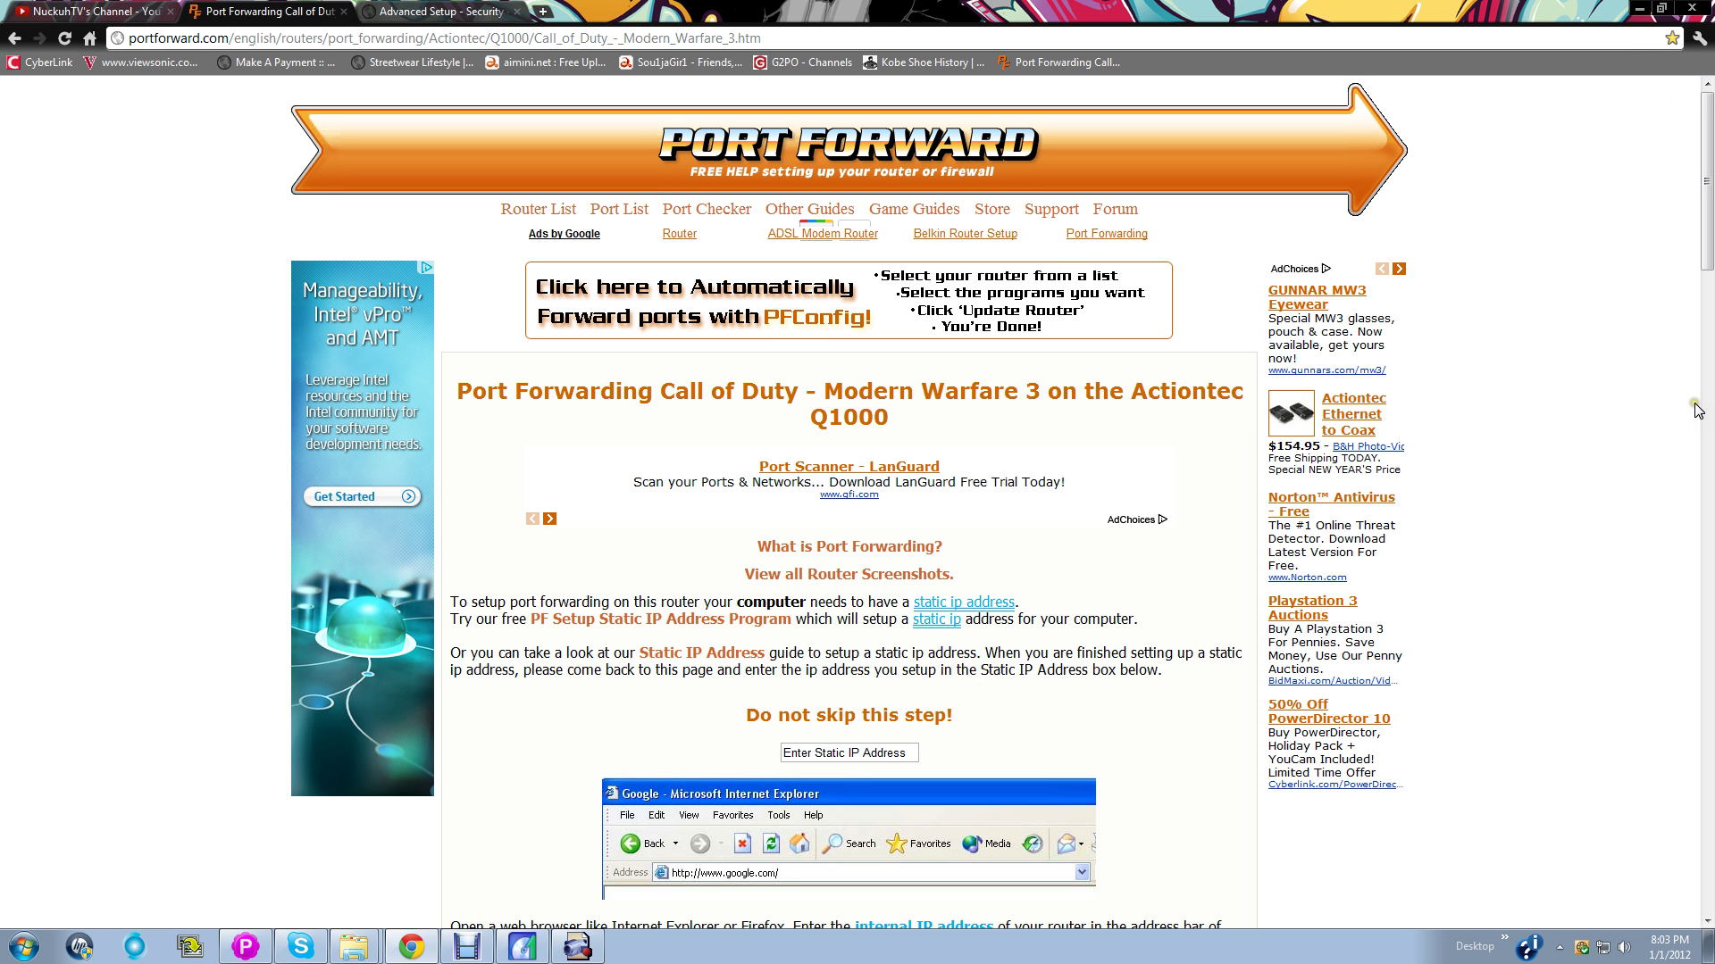